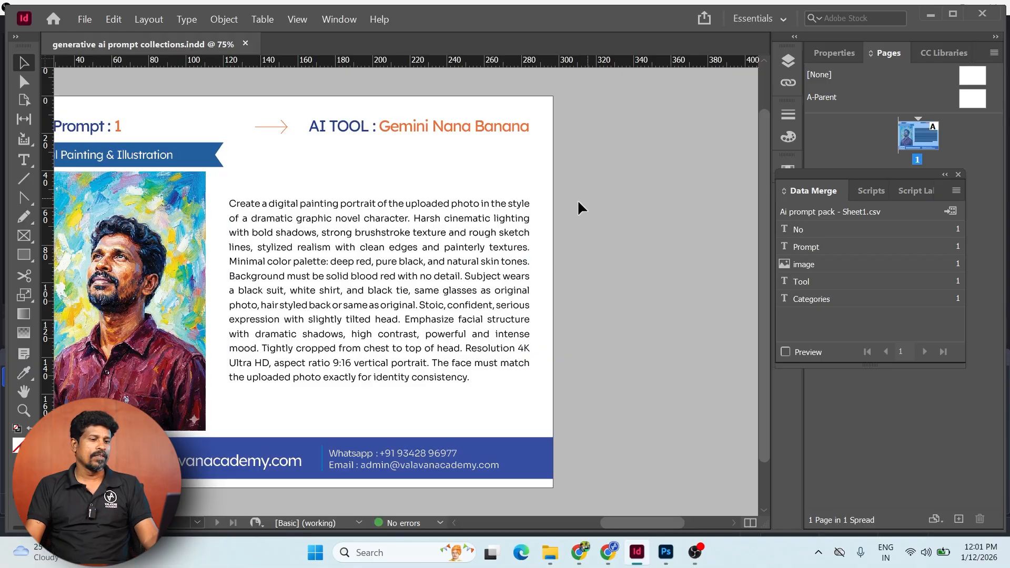
scroll(305, 346, left, 5)
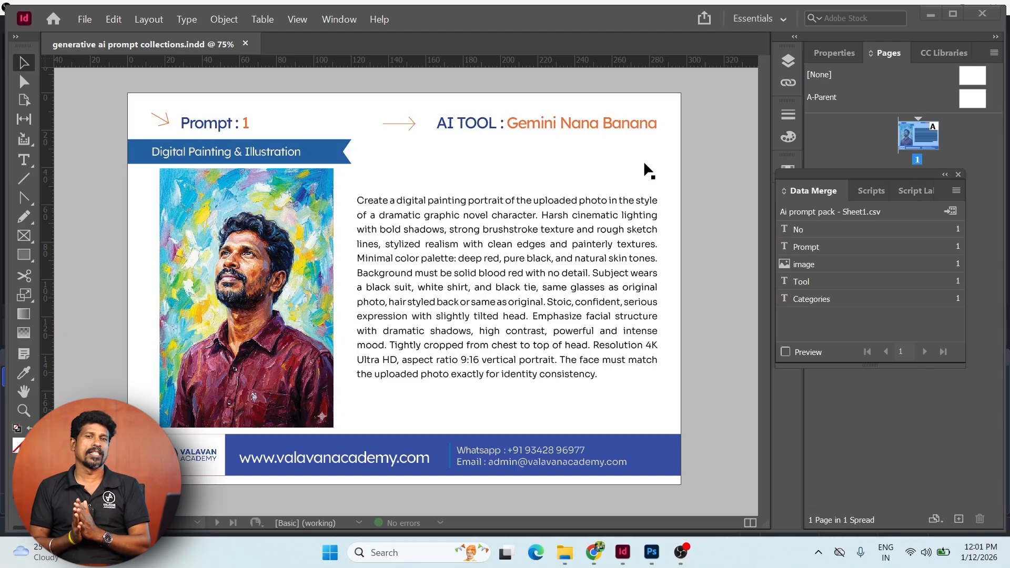
click(309, 279)
click(405, 275)
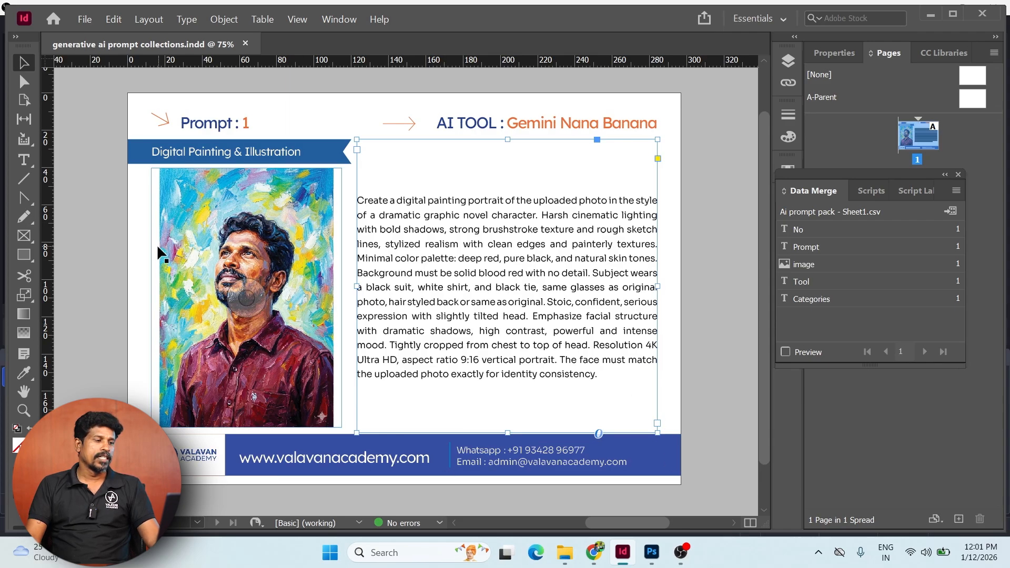
- Browse to Downloads › Prompt and open the Ai prompt pack - Sheet1 spreadsheet in Excel
click(565, 552)
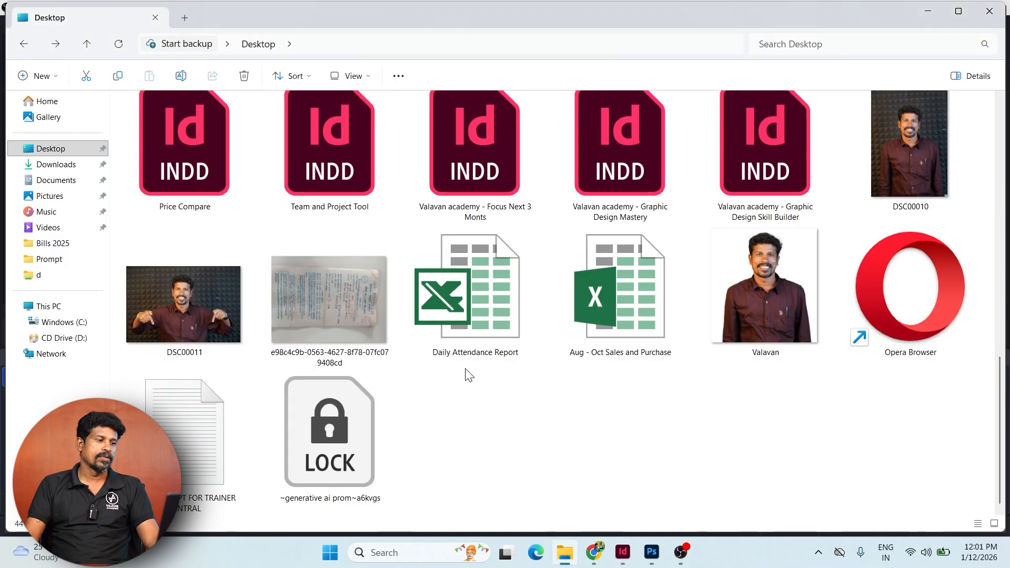
scroll(588, 368, up, 5)
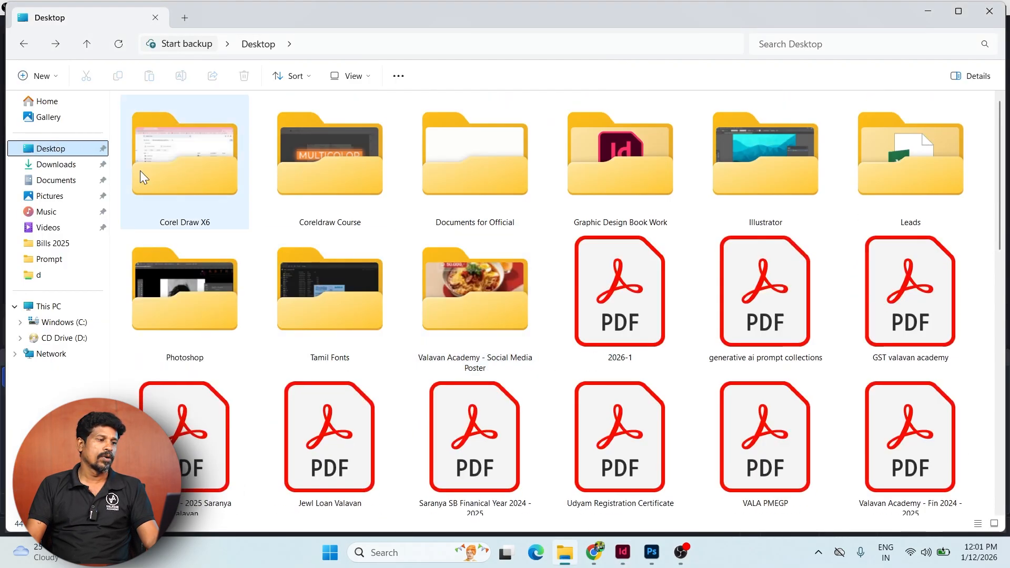
click(499, 183)
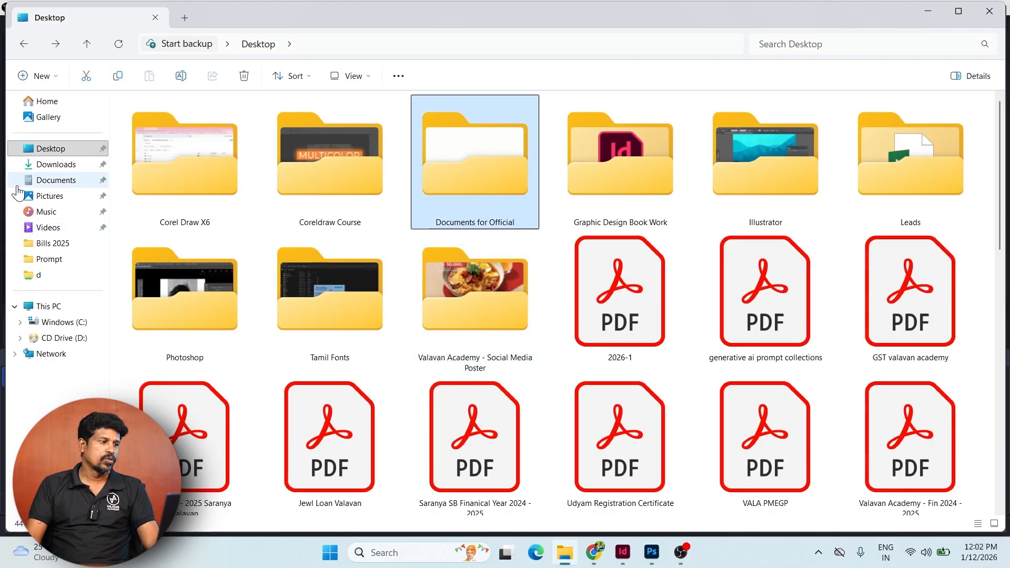
click(55, 164)
double_click(236, 177)
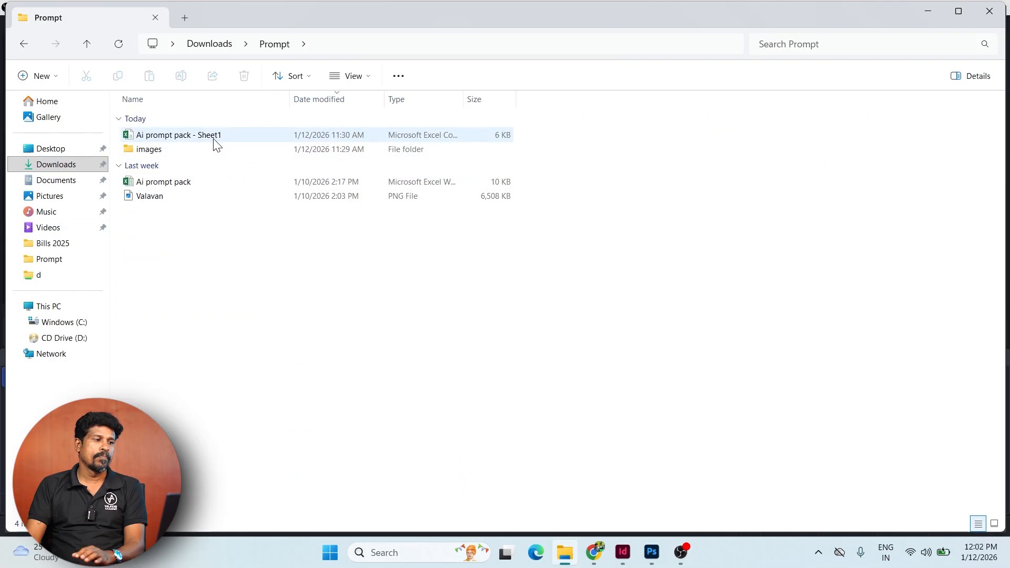
click(214, 141)
double_click(204, 134)
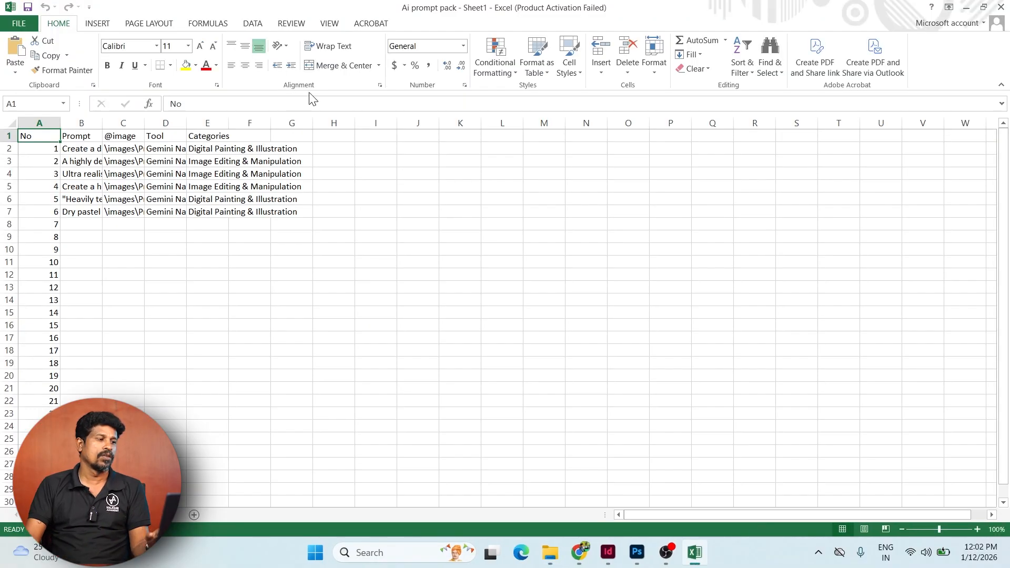
- Dismiss the activation notice, widen column B and read the prompts in B2 through B7
click(640, 404)
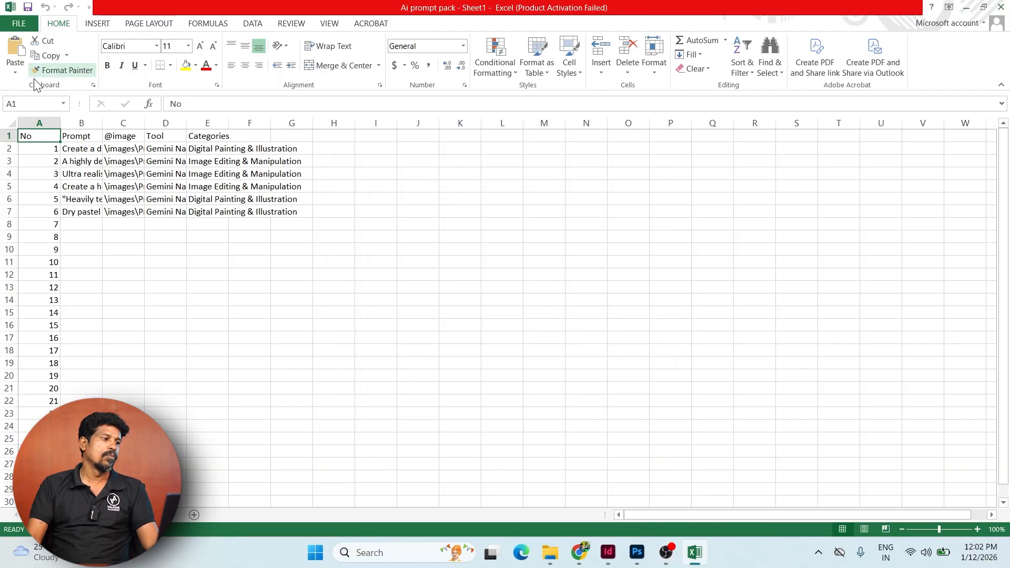
drag(103, 122, 229, 122)
click(141, 150)
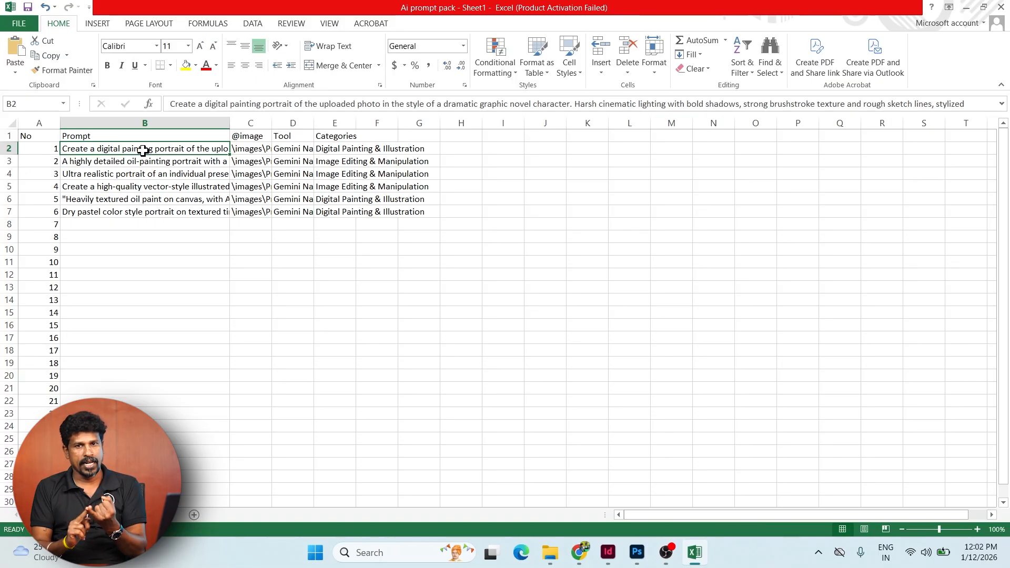
scroll(196, 258, down, 4)
scroll(193, 315, down, 5)
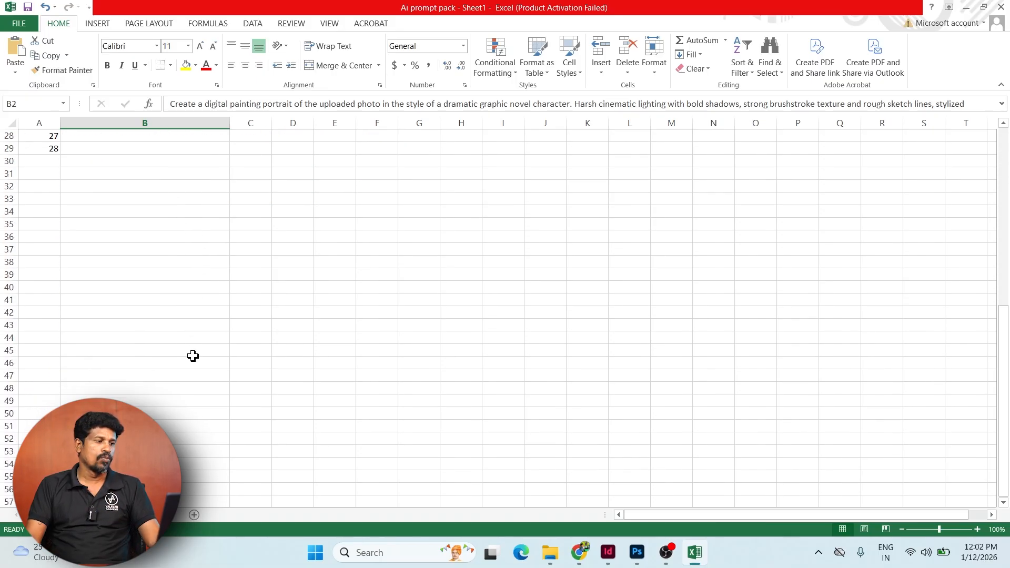
scroll(201, 350, up, 9)
click(109, 214)
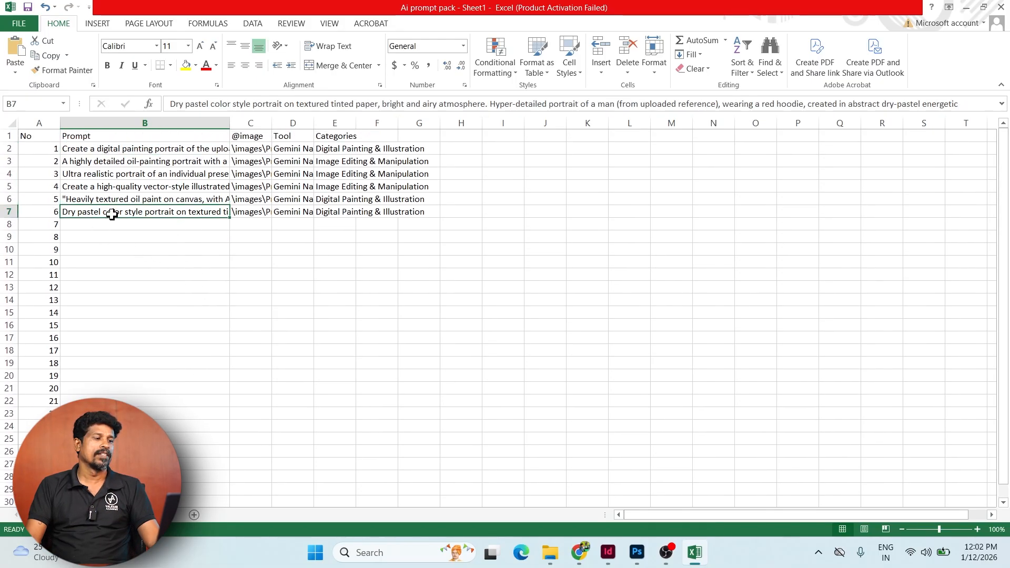
- Widen columns C, D and E to show image paths and tool names, then return to InDesign
drag(270, 122, 294, 123)
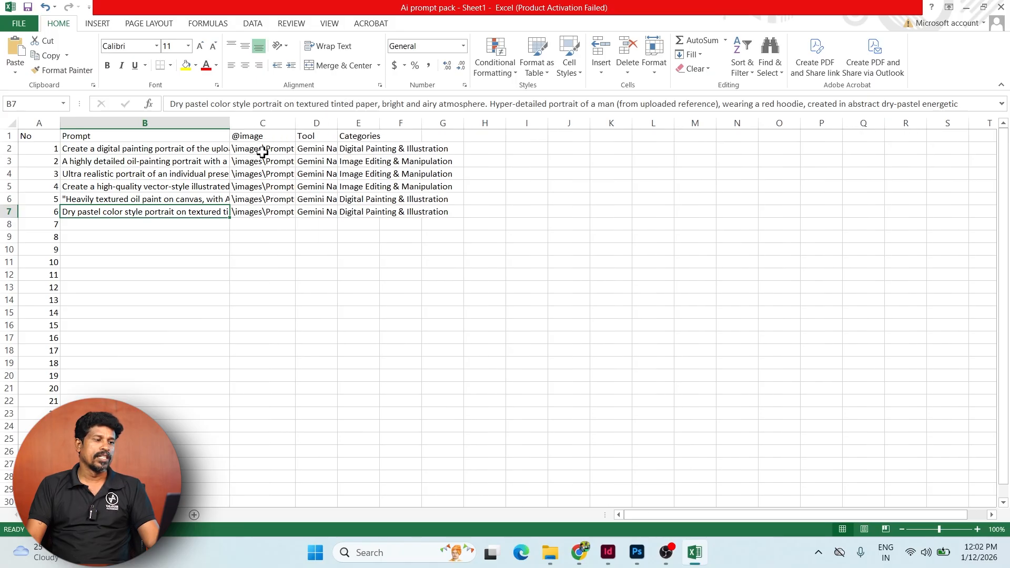
click(263, 150)
click(322, 149)
drag(335, 120, 415, 123)
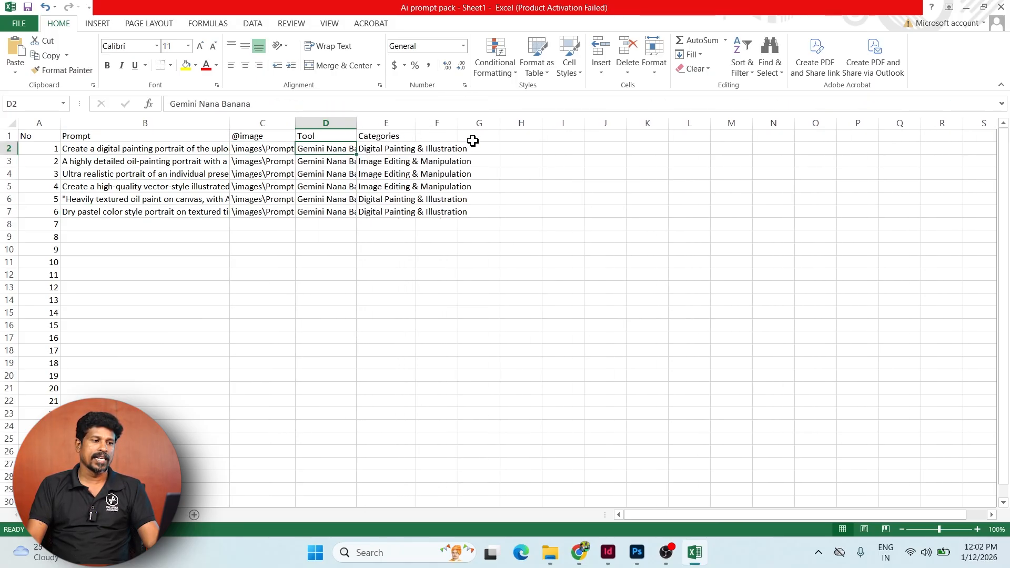
click(607, 552)
- Select the Prompt : 1 heading and prompt body frames and move the Data Merge panel down
click(225, 125)
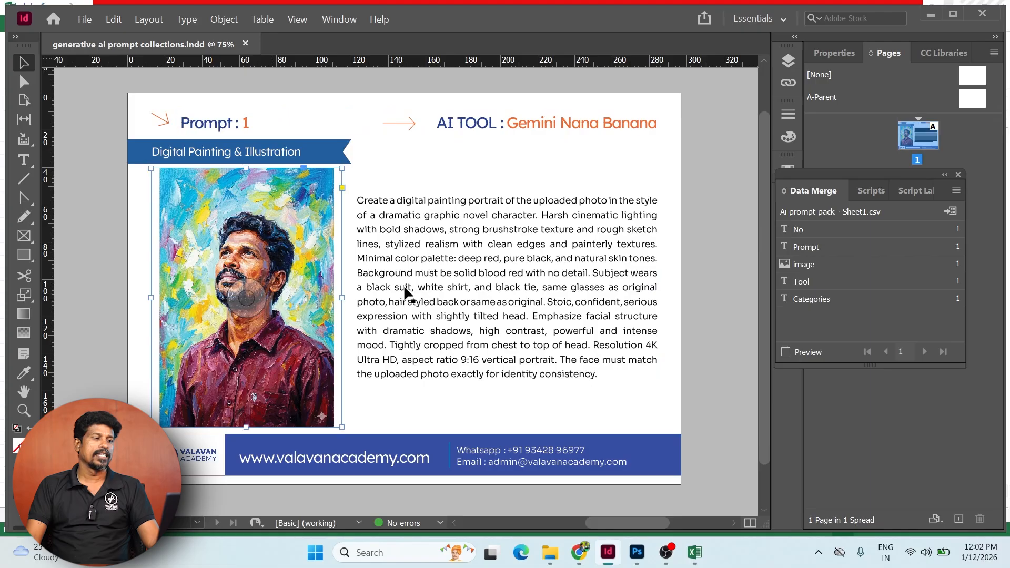
click(464, 281)
drag(941, 176, 941, 307)
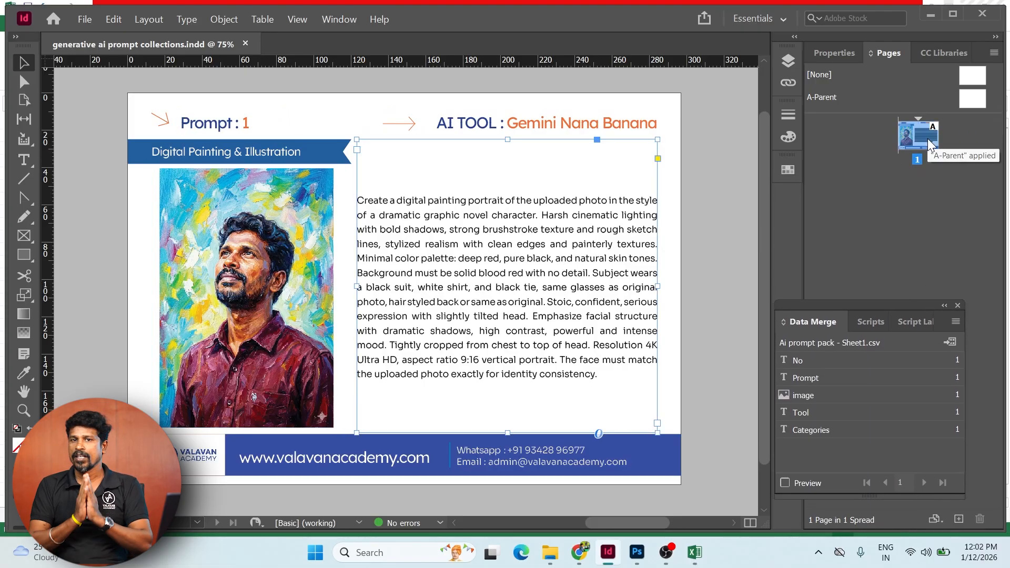
- Turn on merge preview and advance to record 4, Prompt 4 with Image Editing & Manipulation
click(783, 483)
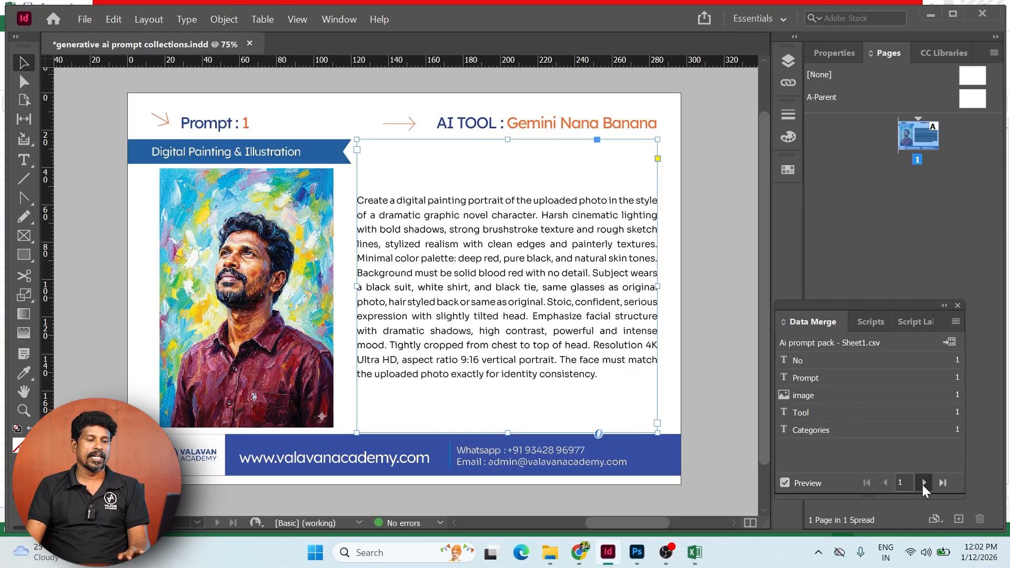
click(923, 483)
click(923, 482)
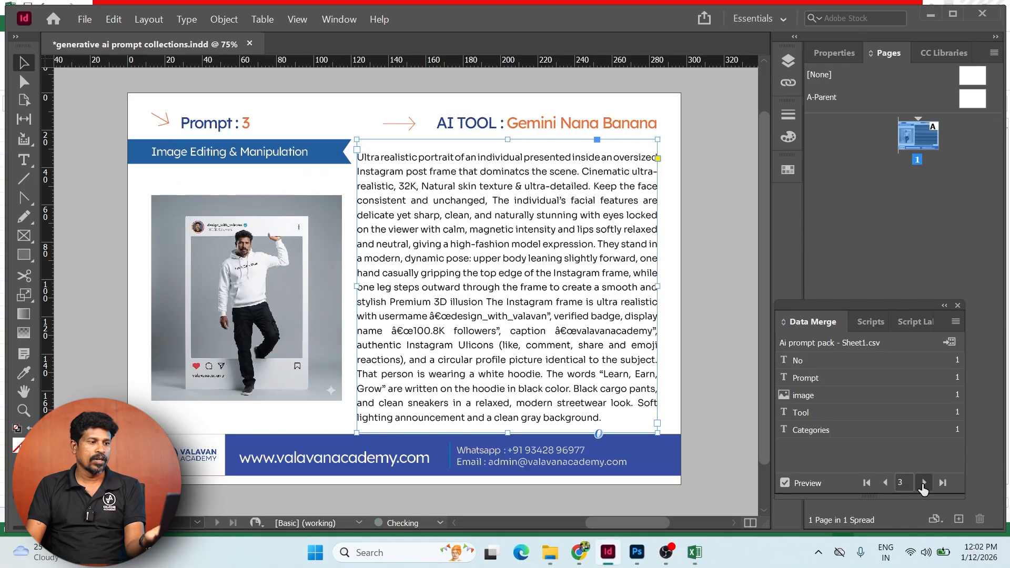
click(923, 482)
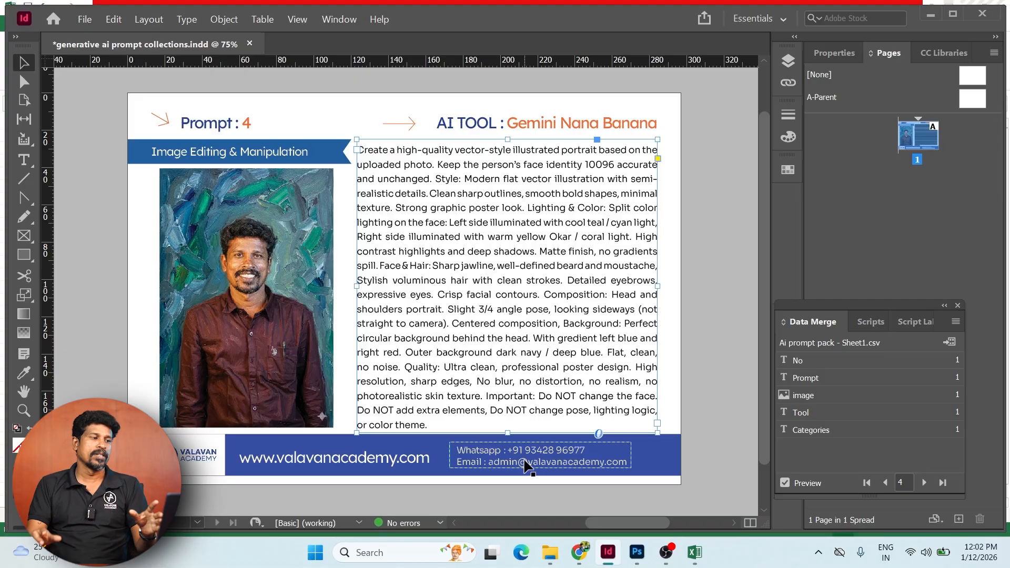
- Close the InDesign merge document without saving and switch to Photoshop
key(ctrl+w)
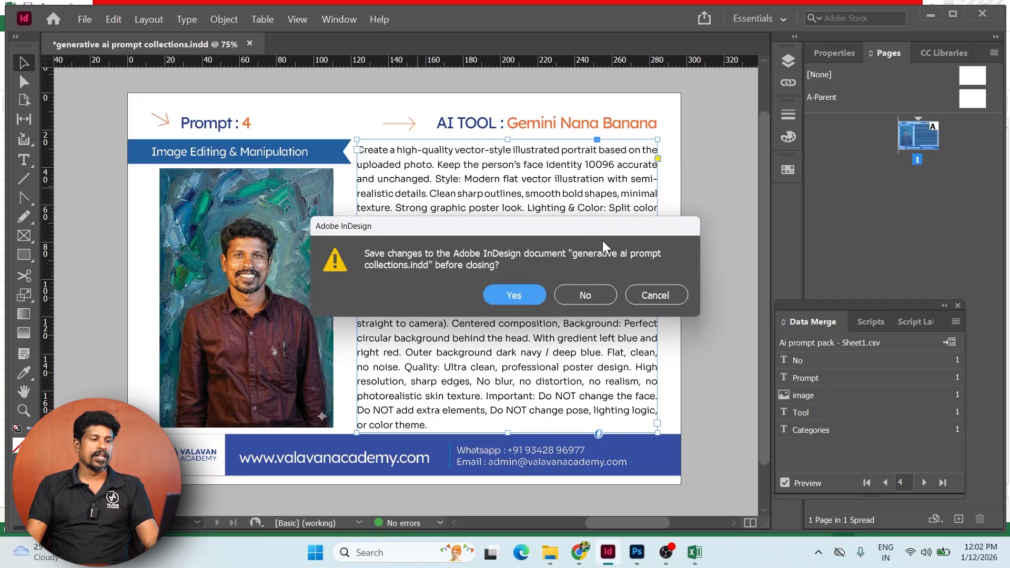
click(598, 295)
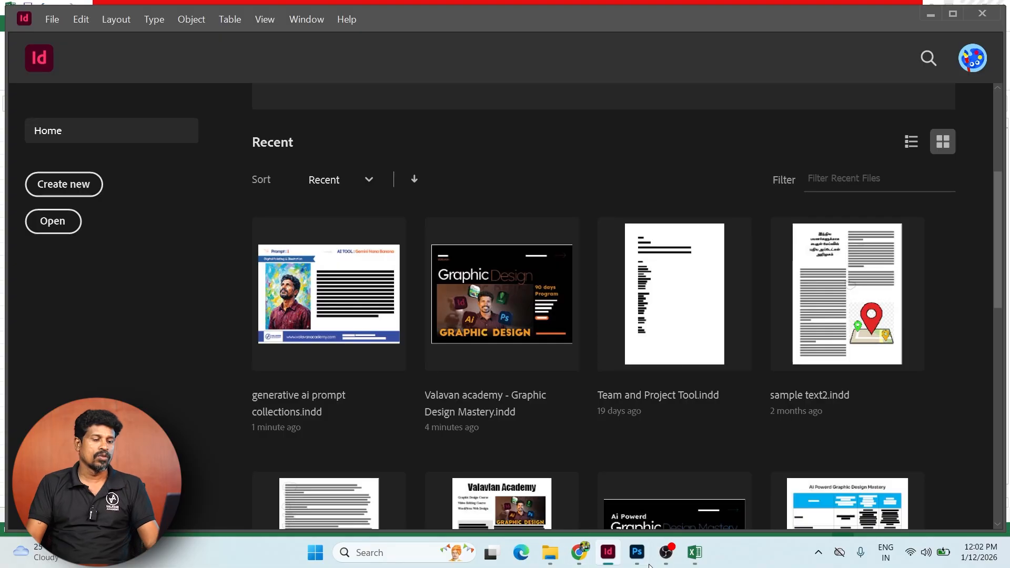
click(636, 552)
- Delete the phone-number, e-mail and address text layers from the card front
right_click(362, 289)
click(370, 292)
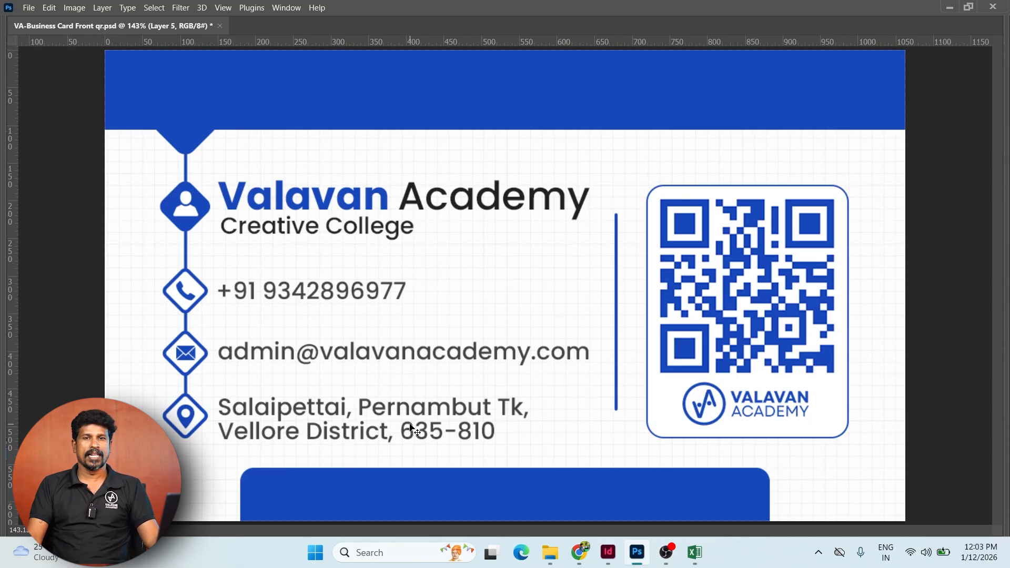
double_click(340, 292)
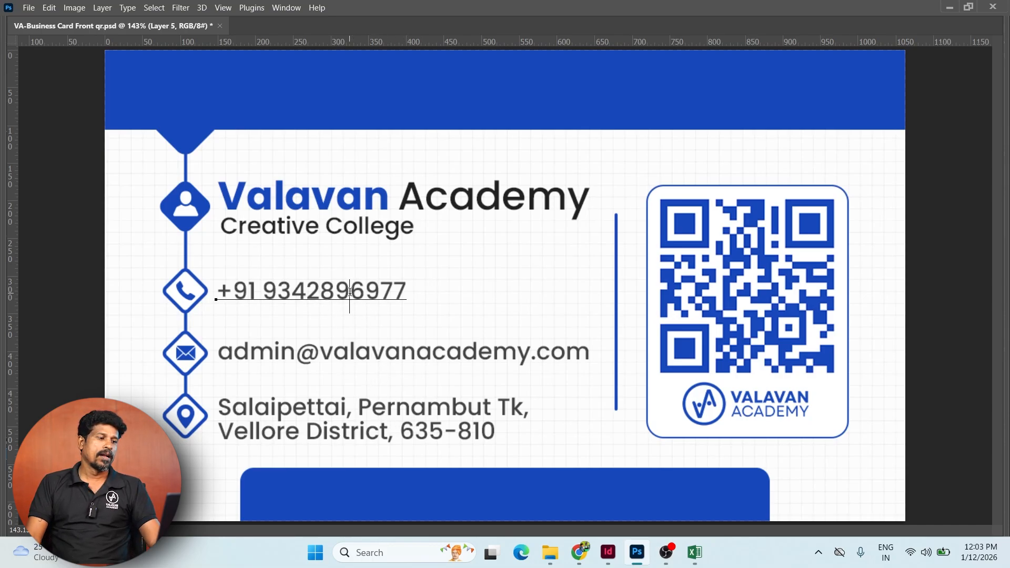
key(Delete)
click(400, 351)
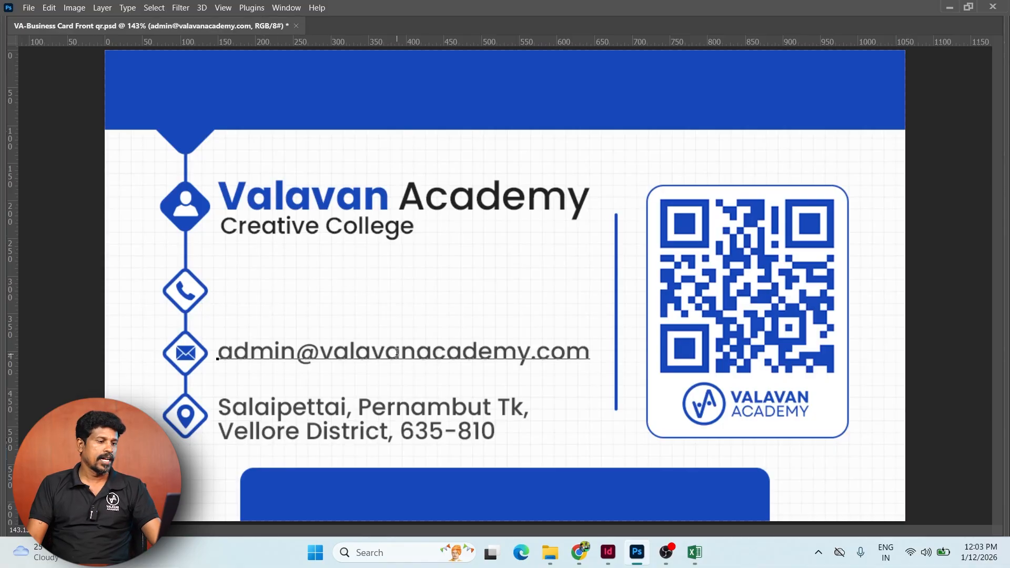
key(Escape)
key(Delete)
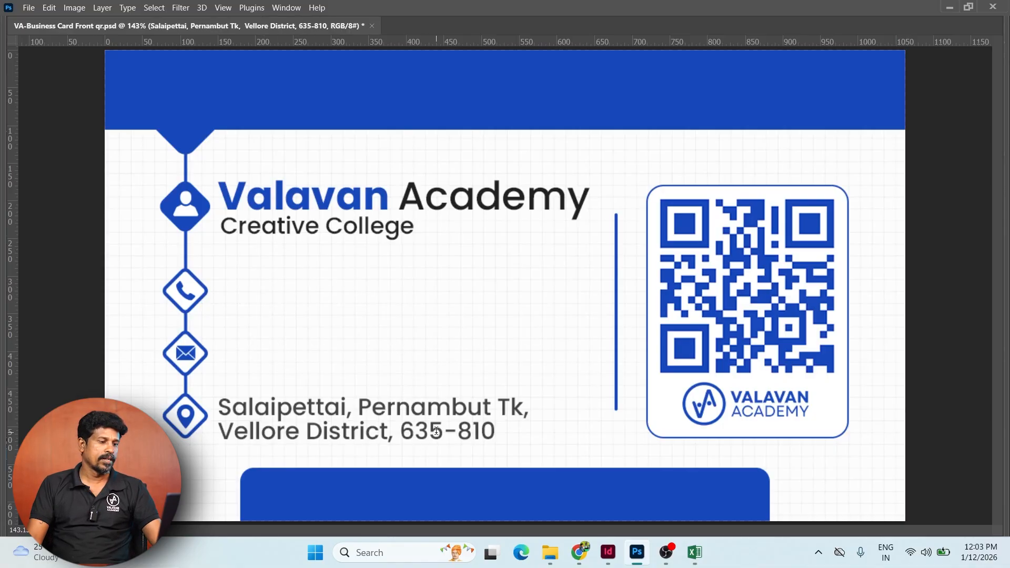
key(Delete)
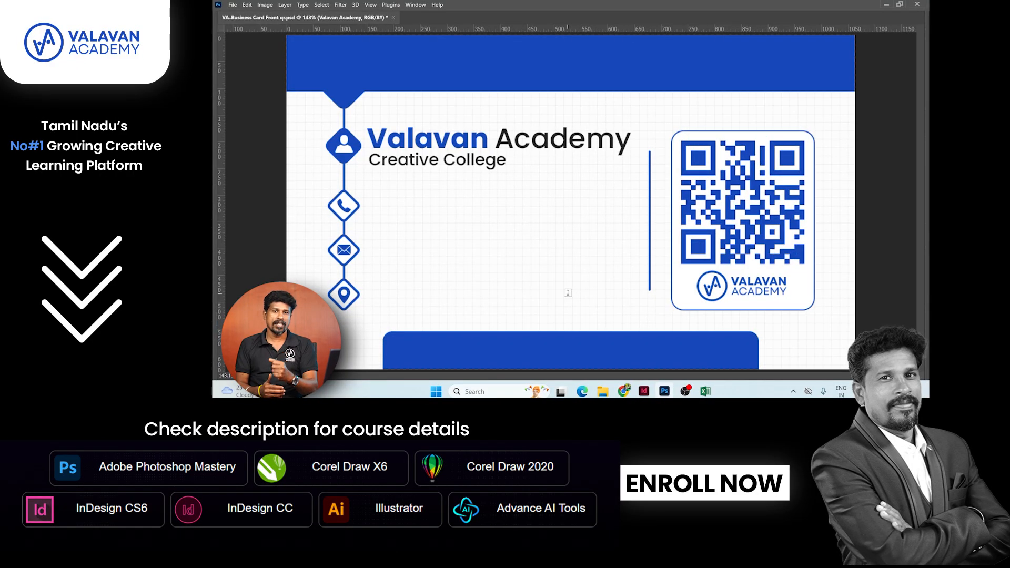
- Save a copy named VA-Business Card Front qr - 1 with JPEG as the format
key(ctrl+shift+s)
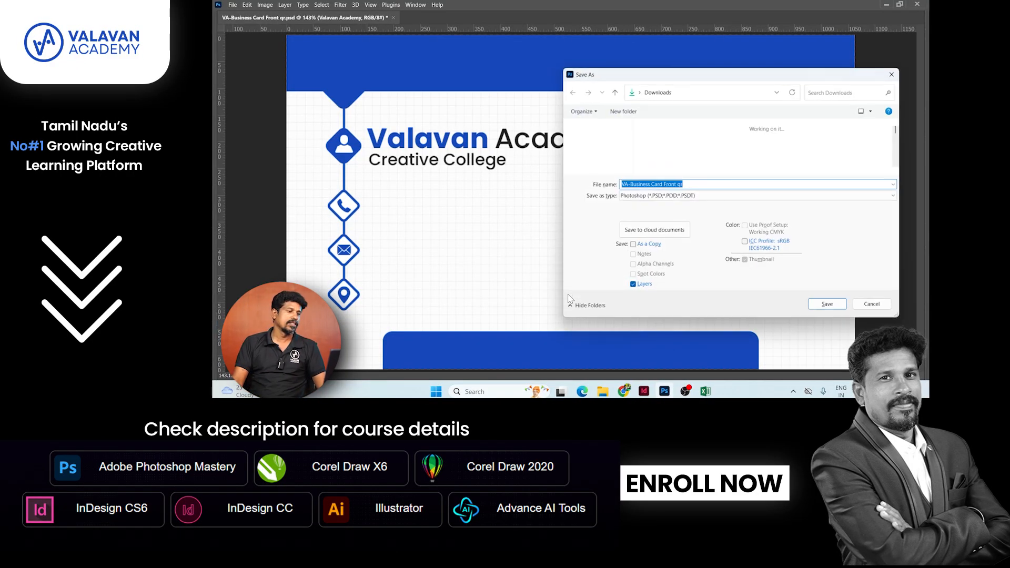
click(716, 181)
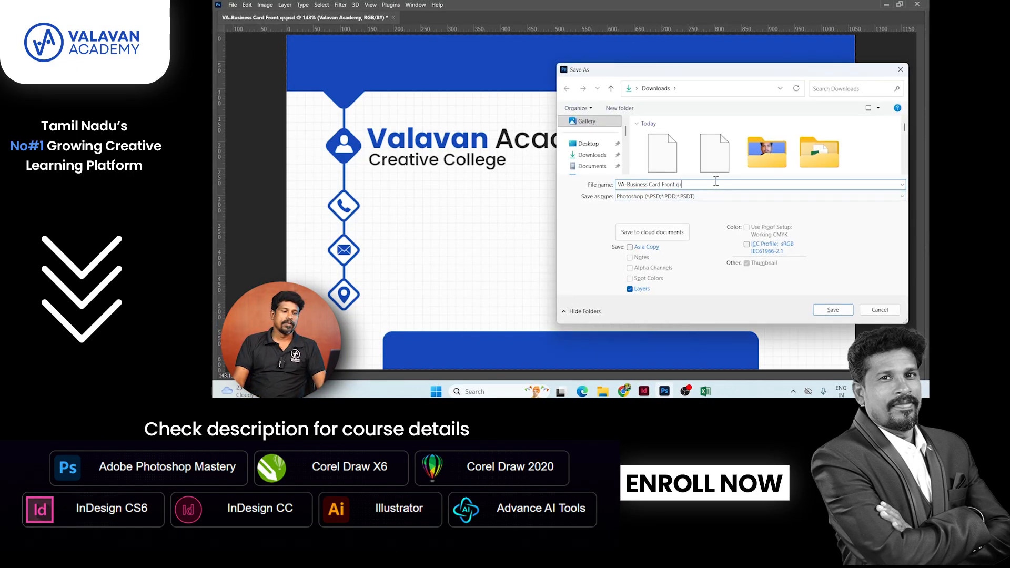
text(-)
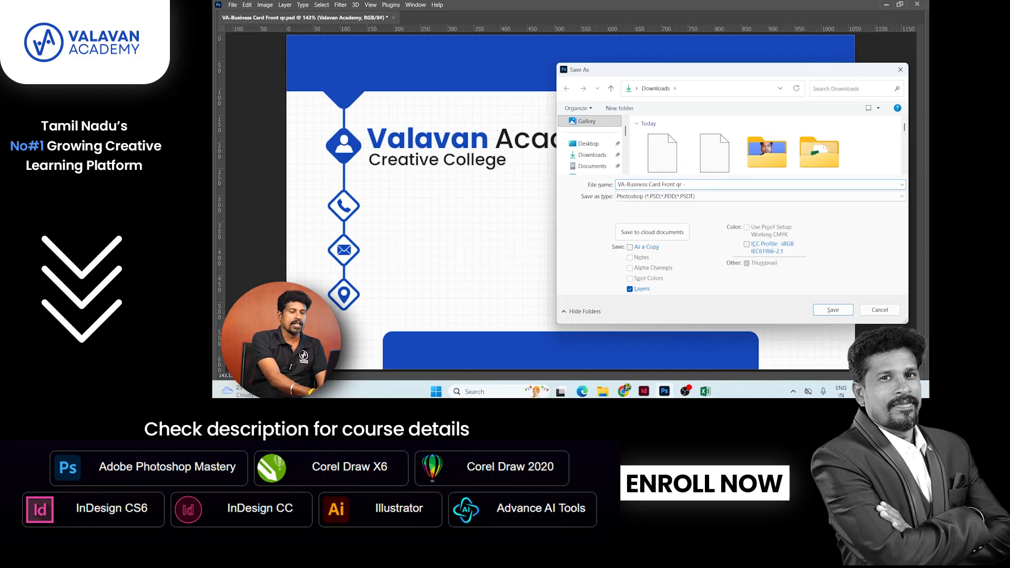
text( 1)
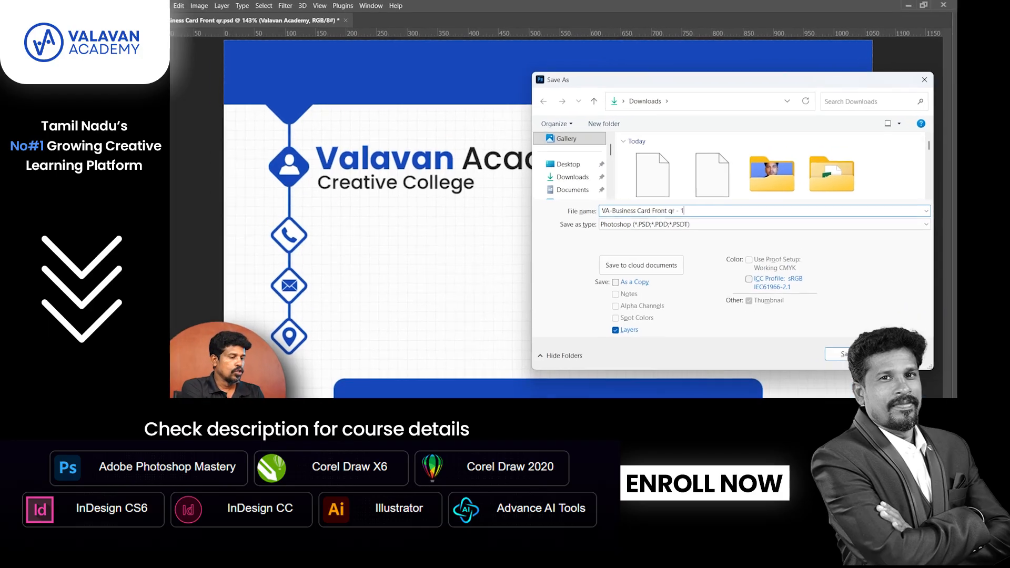
key(Tab)
key(j)
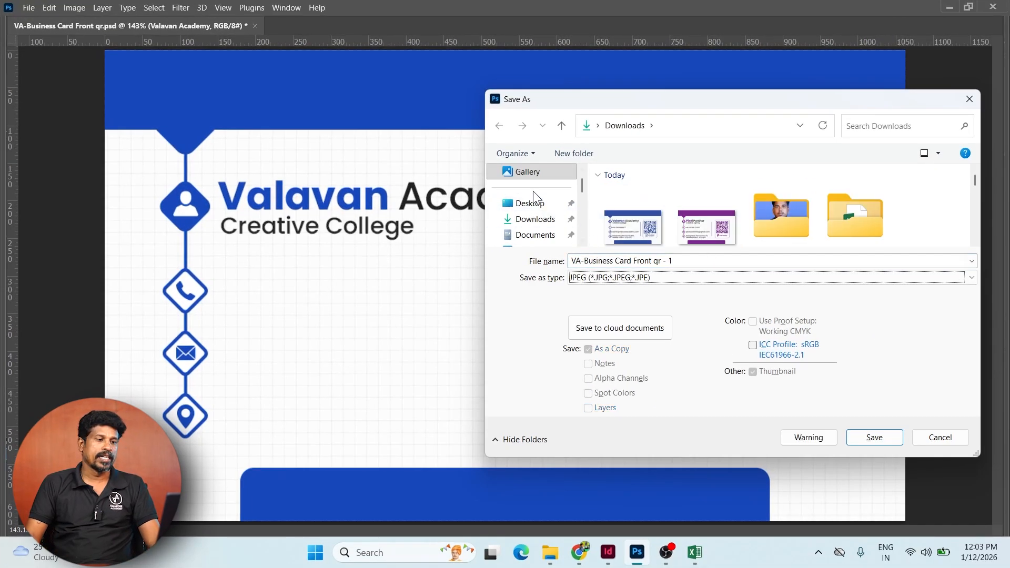
- Create a Busines card folder in Downloads and save the JPEG there at maximum quality
click(559, 158)
text(Busines card auto)
key(BackSpace)
key(BackSpace)
key(BackSpace)
key(BackSpace)
key(BackSpace)
key(Return)
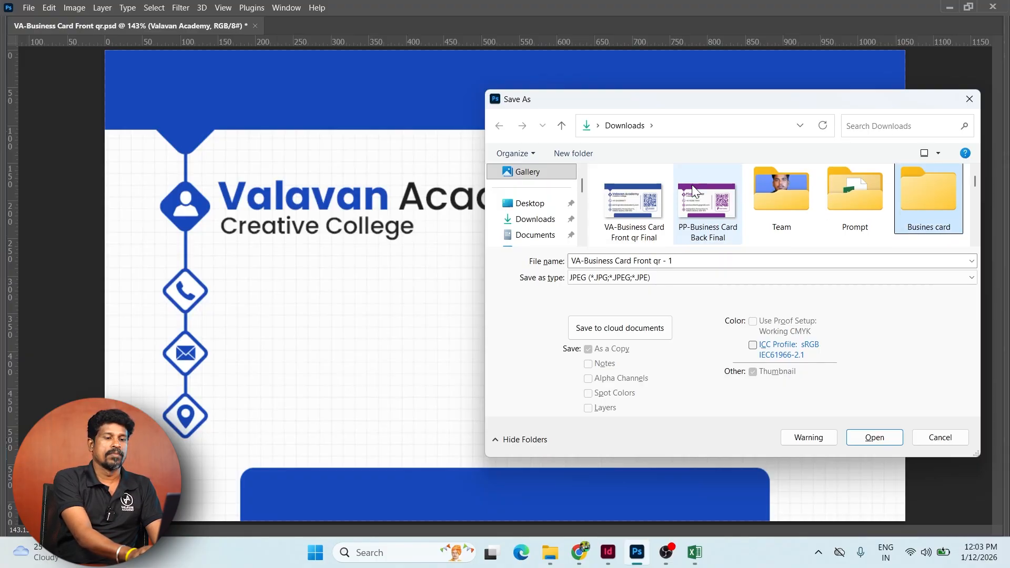
key(Return)
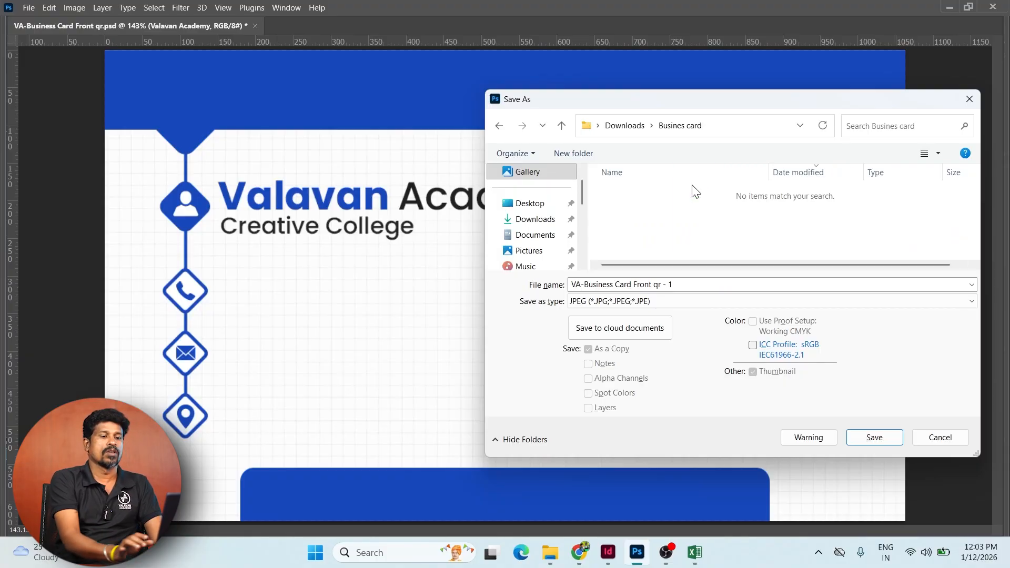
click(874, 437)
click(577, 125)
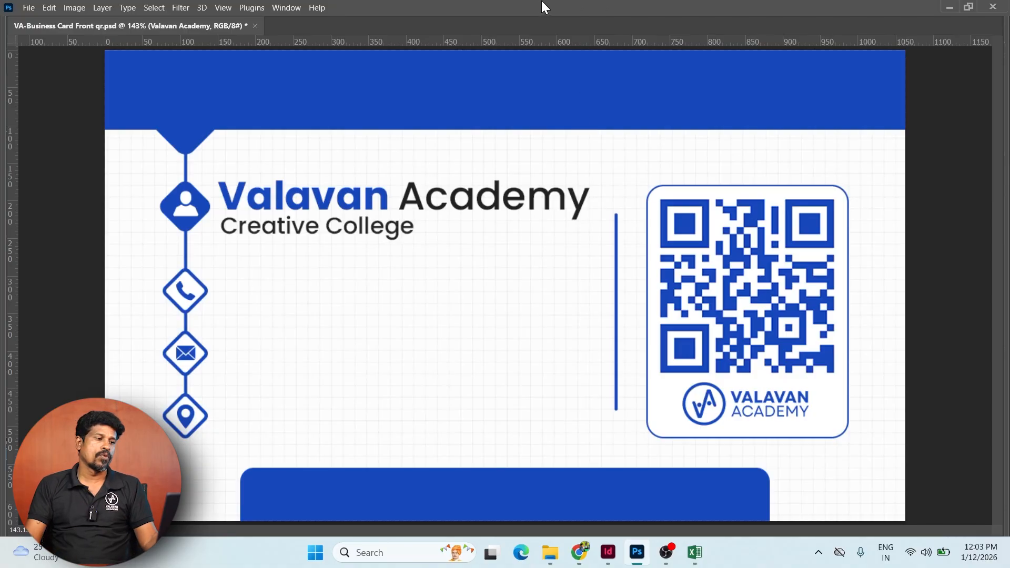
- Start a new InDesign print document from the Legal preset
click(608, 552)
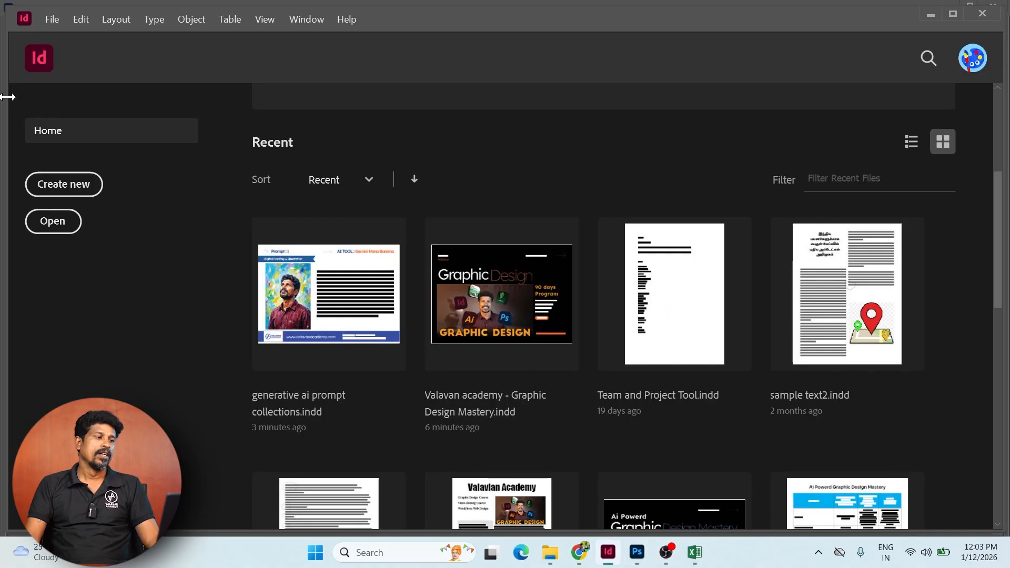
click(63, 185)
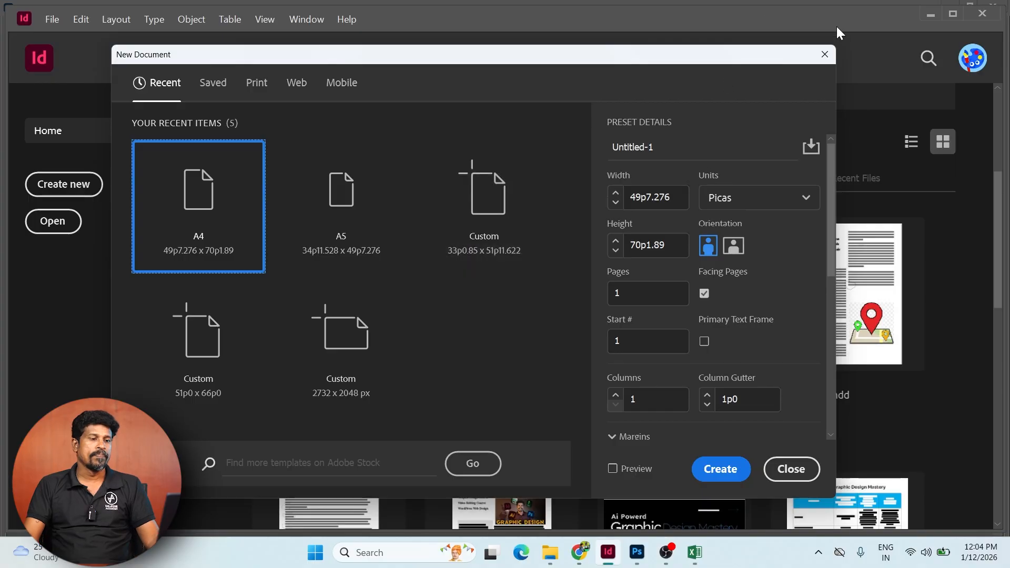
click(254, 92)
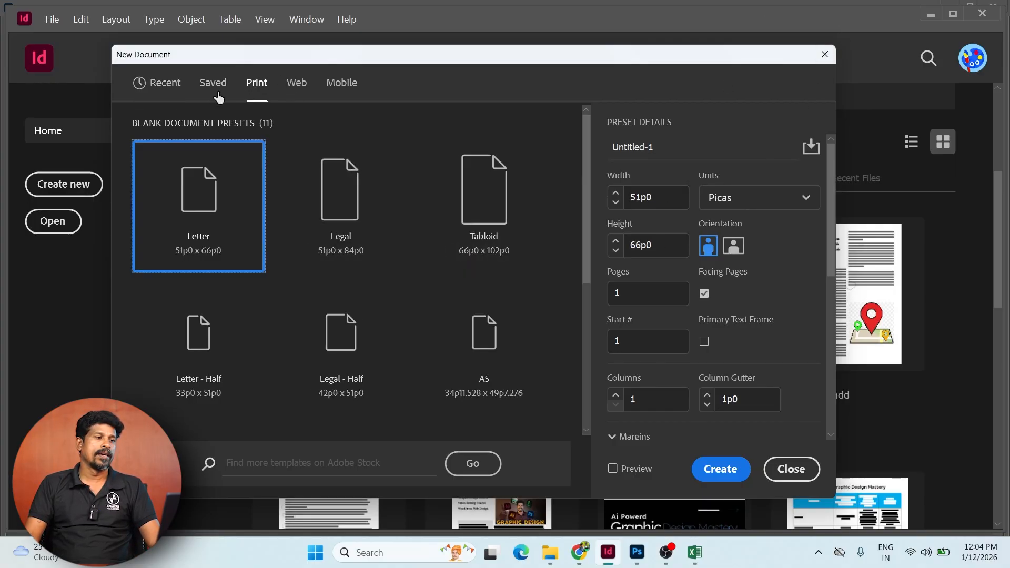
click(339, 214)
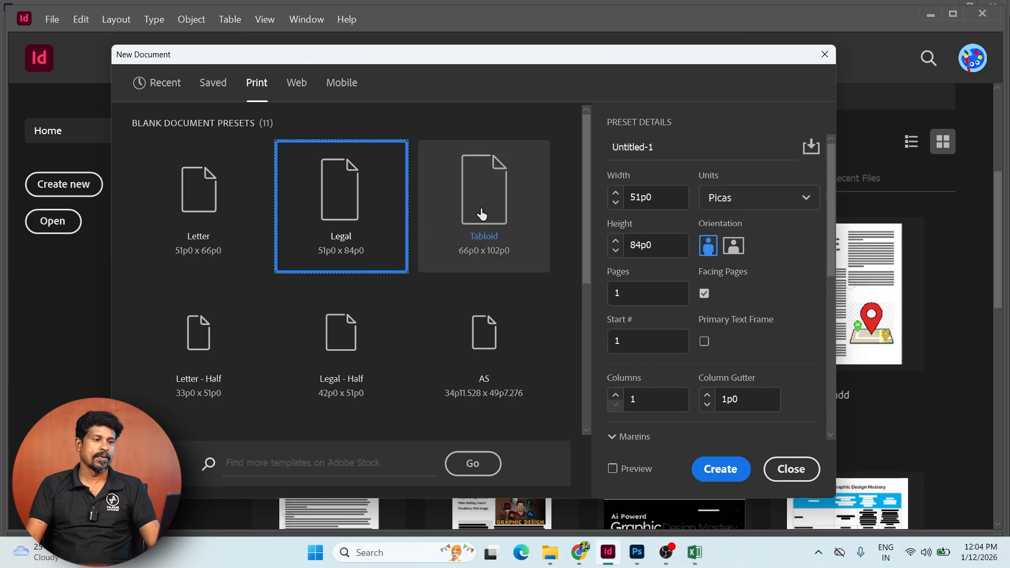
- Set units to millimetres and the size to 90 × 53 mm, then create the document
click(754, 196)
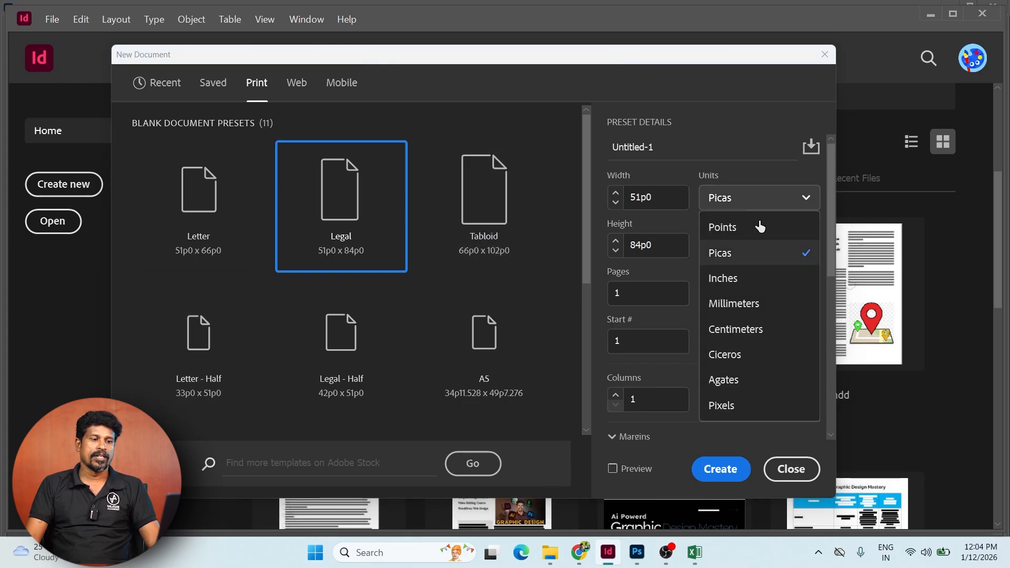
click(750, 305)
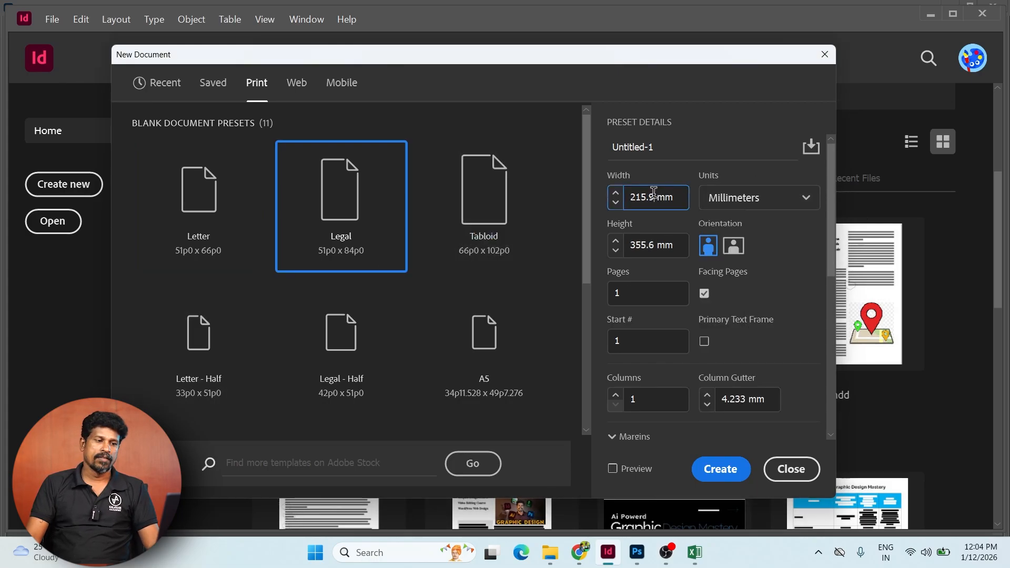
triple_click(652, 195)
text(90)
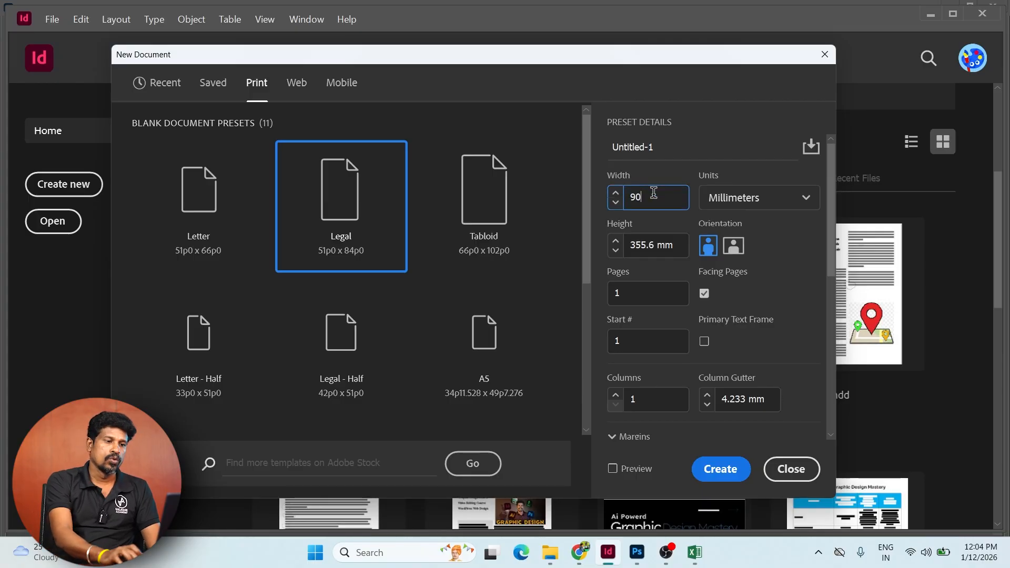
key(Tab)
text(53)
key(Tab)
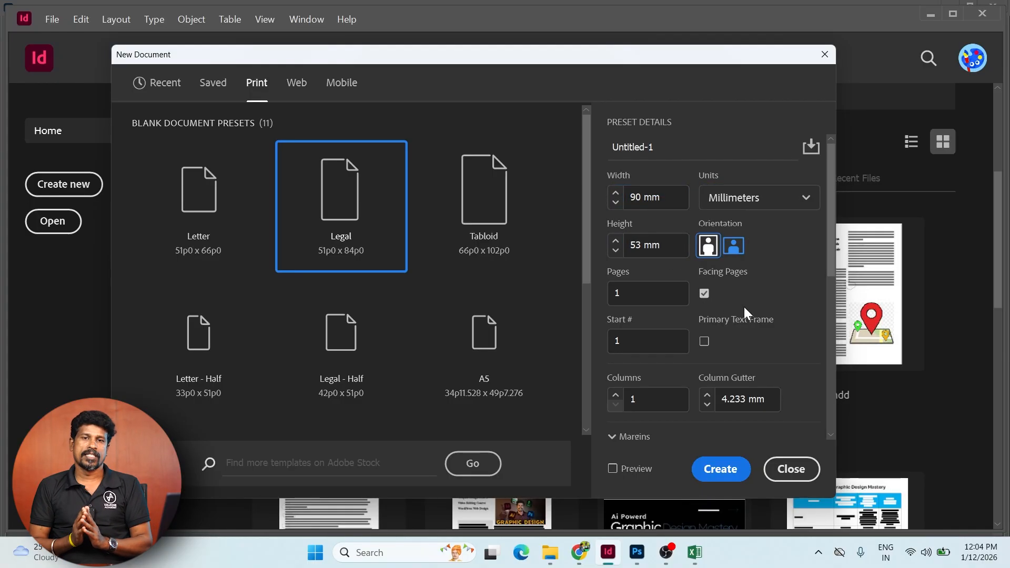
scroll(743, 307, down, 3)
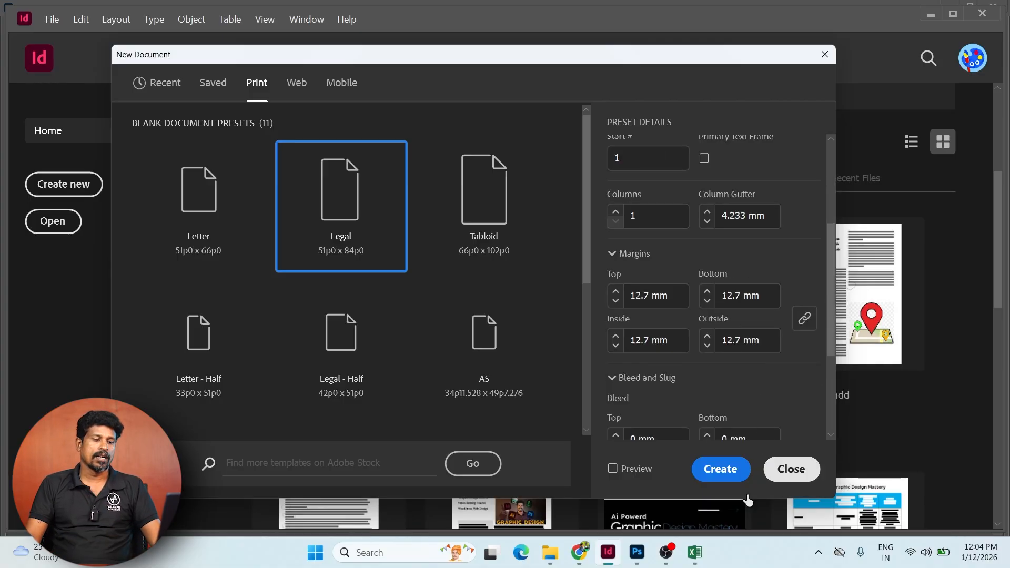
click(720, 468)
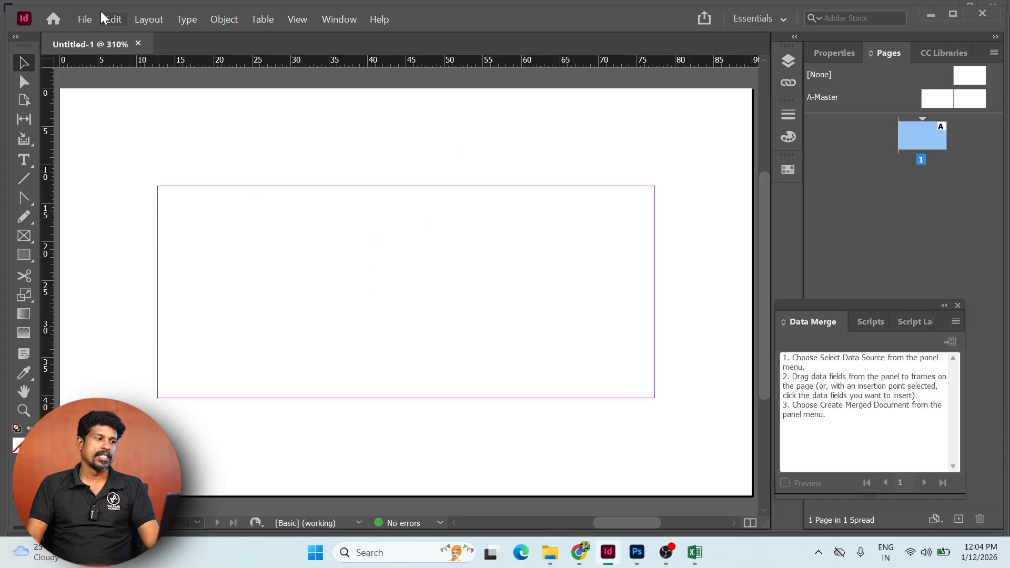
- Apply linked 5 mm top, bottom, left and right margins in Margins and Columns
click(142, 19)
click(168, 46)
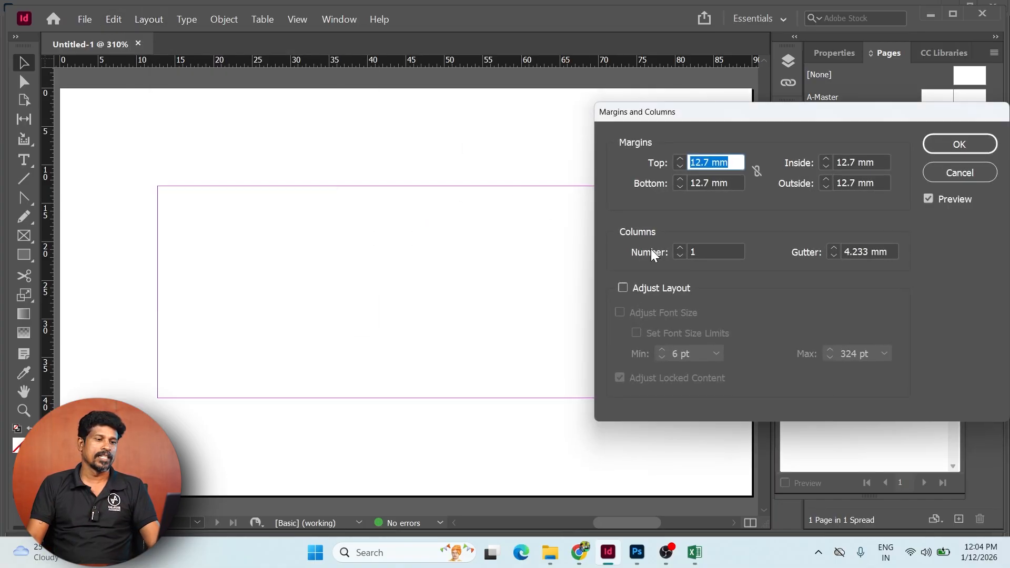
text(5)
key(Tab)
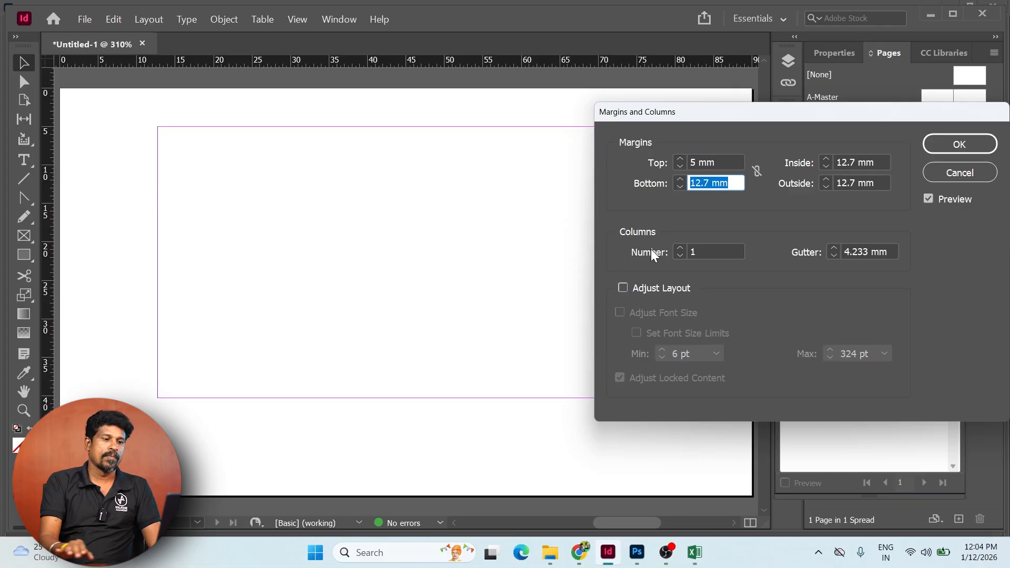
click(758, 170)
click(959, 144)
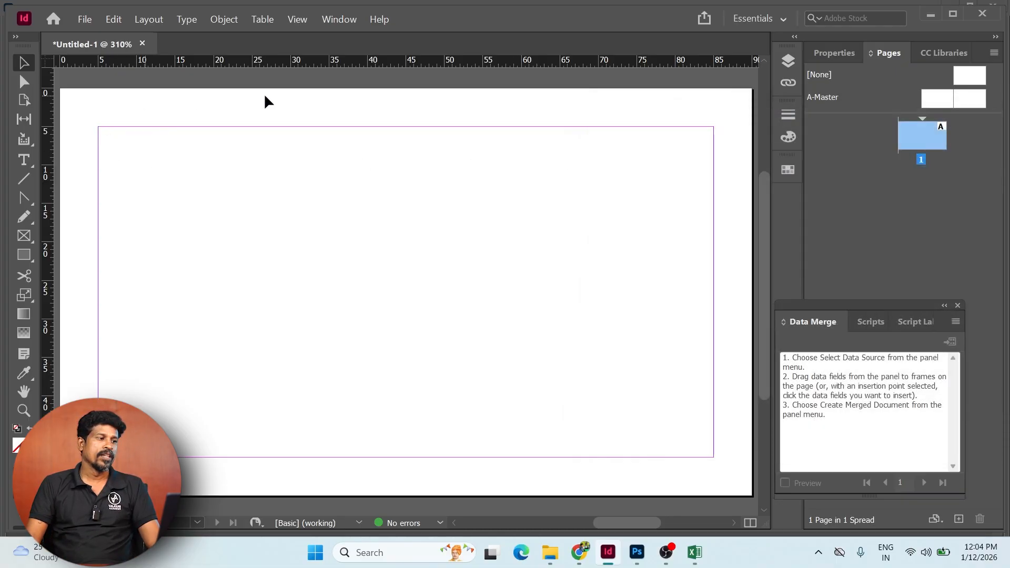
- Place the card-front JPEG from the Busines card folder at the page's top-left corner
click(84, 19)
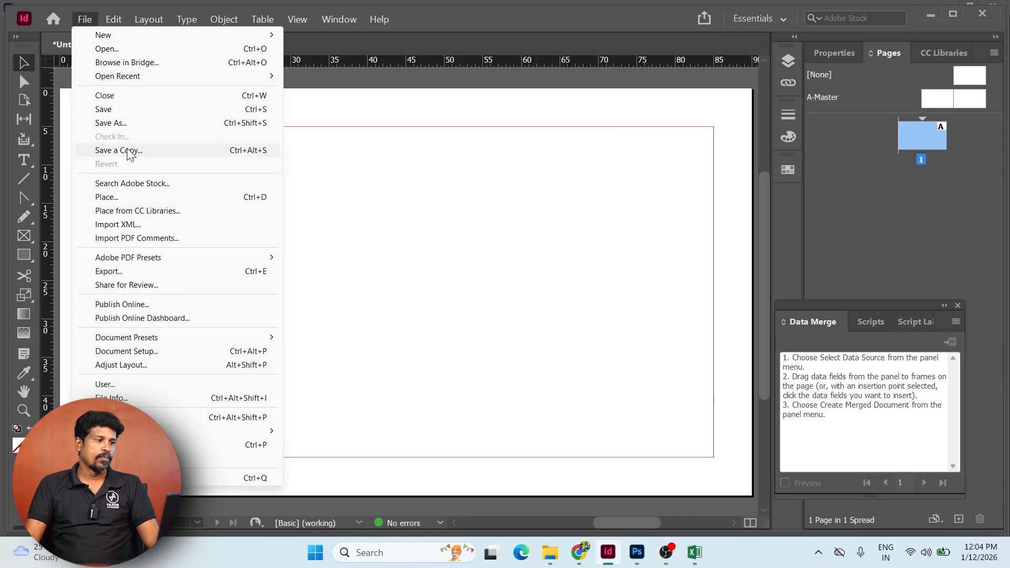
click(131, 197)
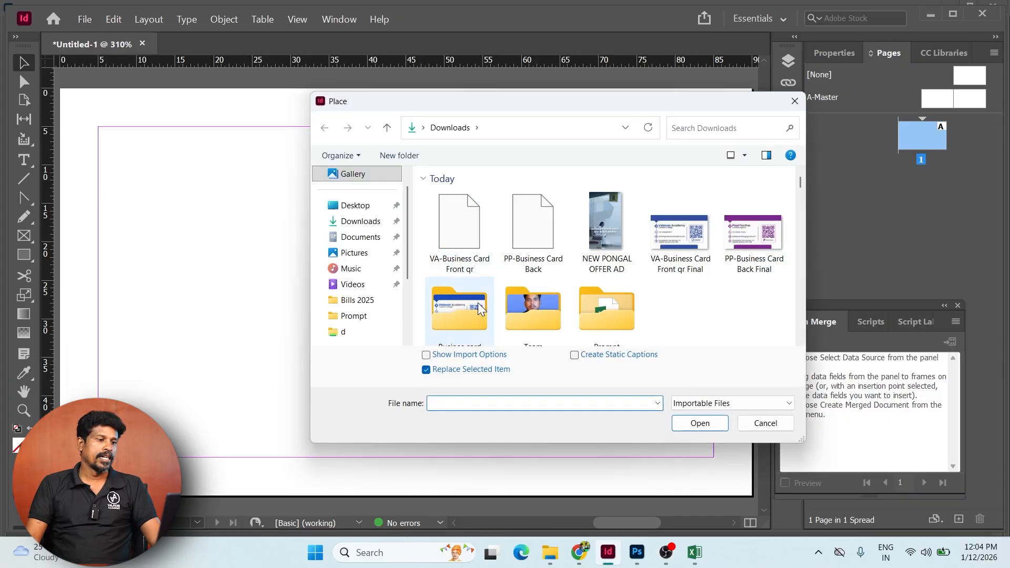
scroll(613, 311, down, 1)
double_click(473, 299)
click(445, 214)
click(700, 423)
click(137, 126)
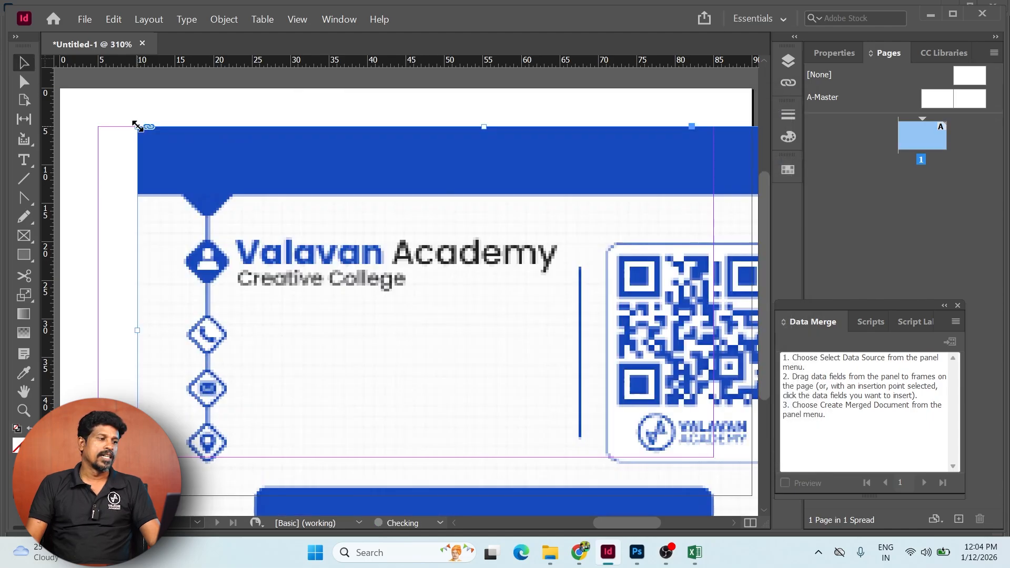
drag(228, 169, 152, 131)
key(Tab)
drag(639, 398, 629, 348)
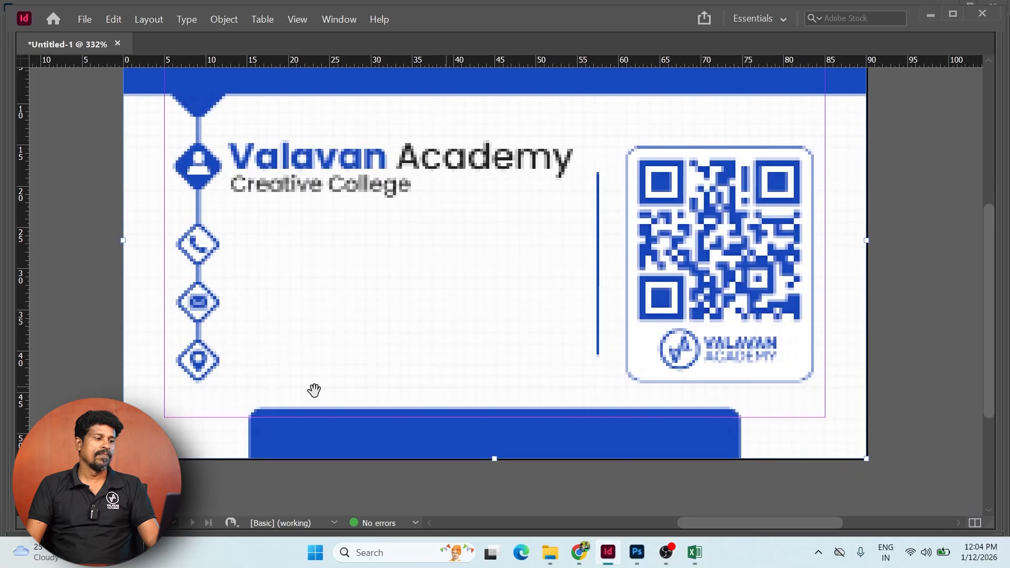
click(87, 337)
drag(789, 257, 795, 320)
key(Tab)
- Align the card image relative to the page using the Align panel
click(642, 261)
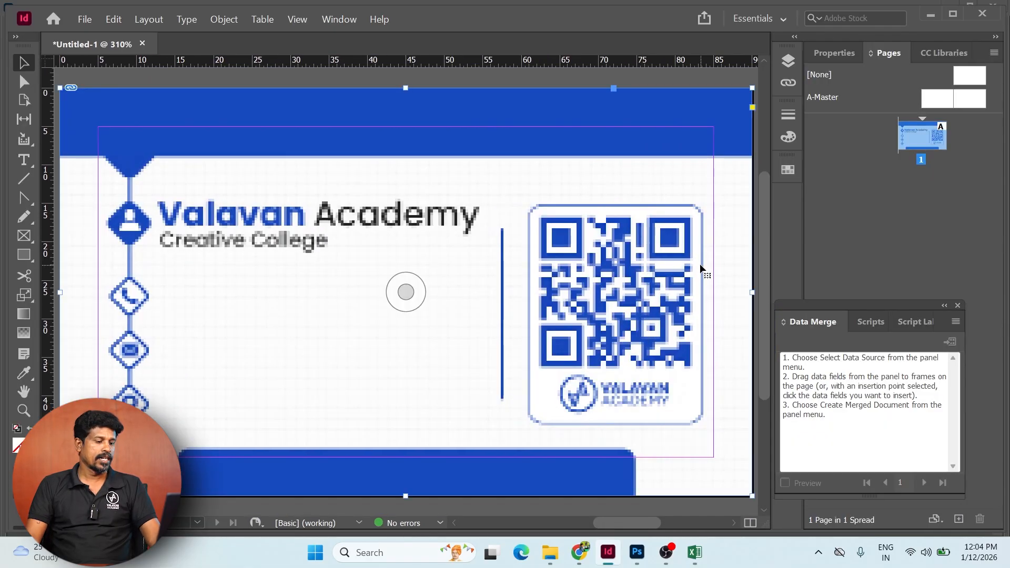
key(shift+F7)
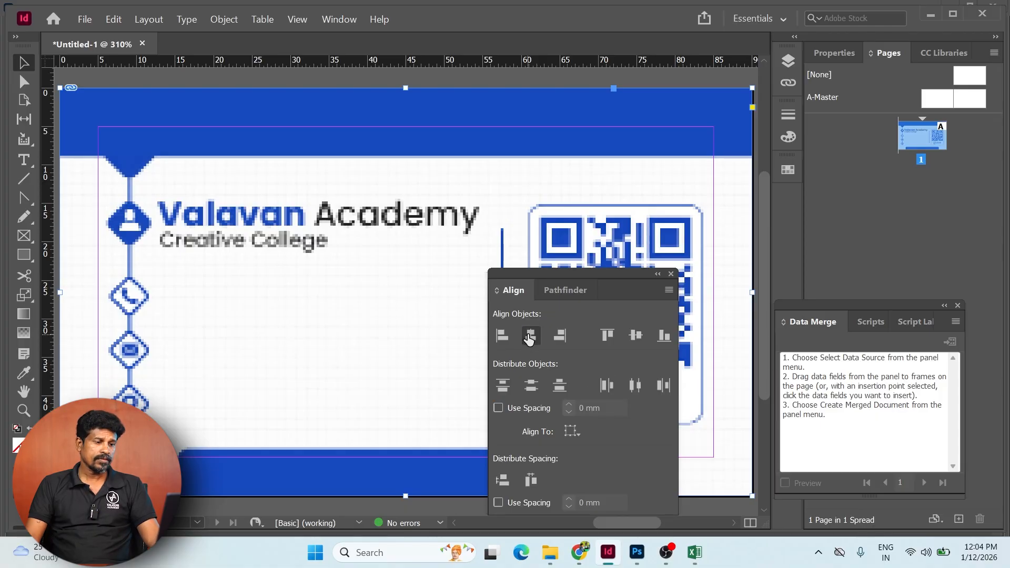
click(571, 431)
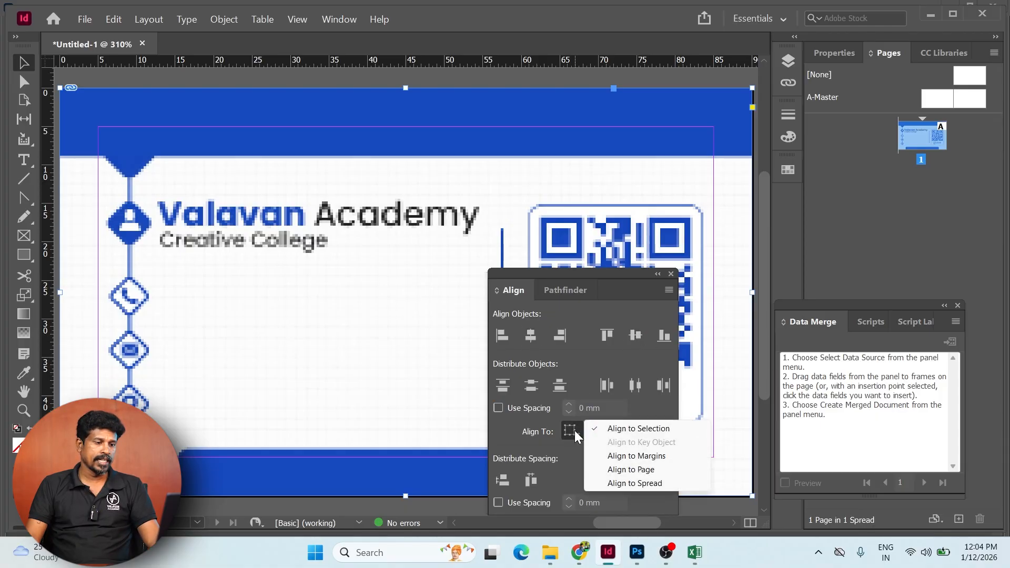
click(638, 469)
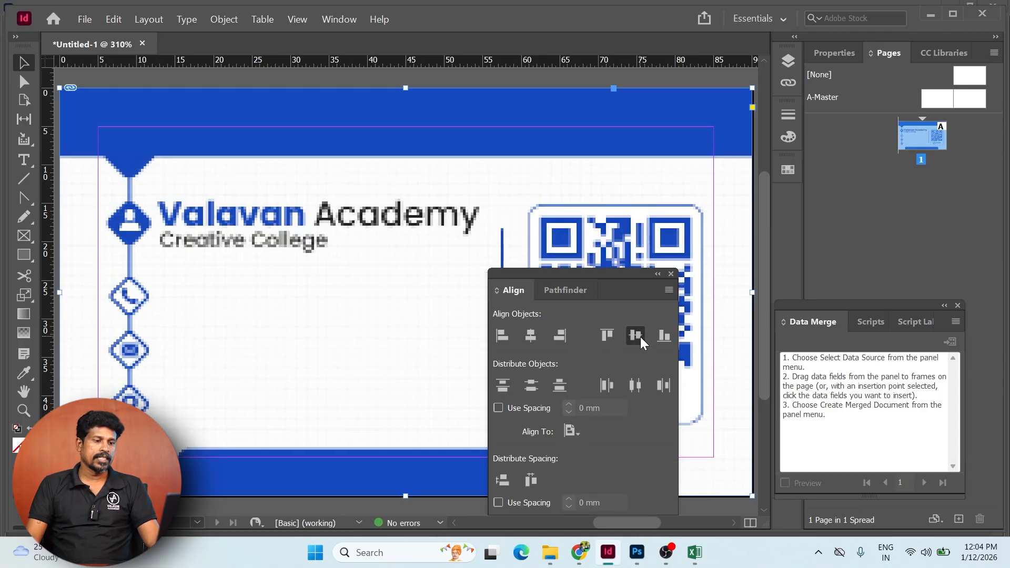
click(672, 273)
drag(247, 232, 349, 260)
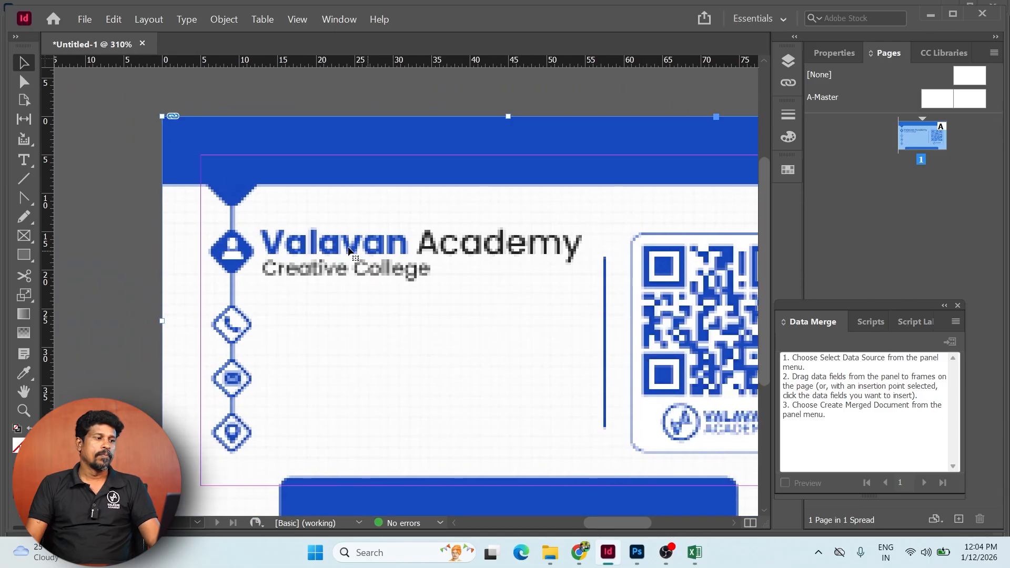
click(129, 218)
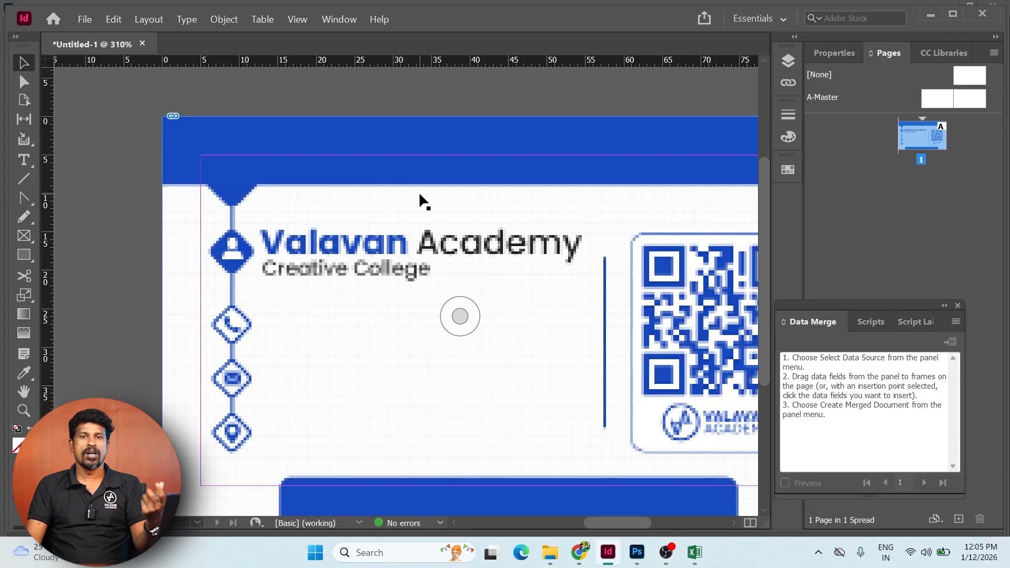
- Try High Quality display, then set the card artwork to Typical Display
right_click(442, 187)
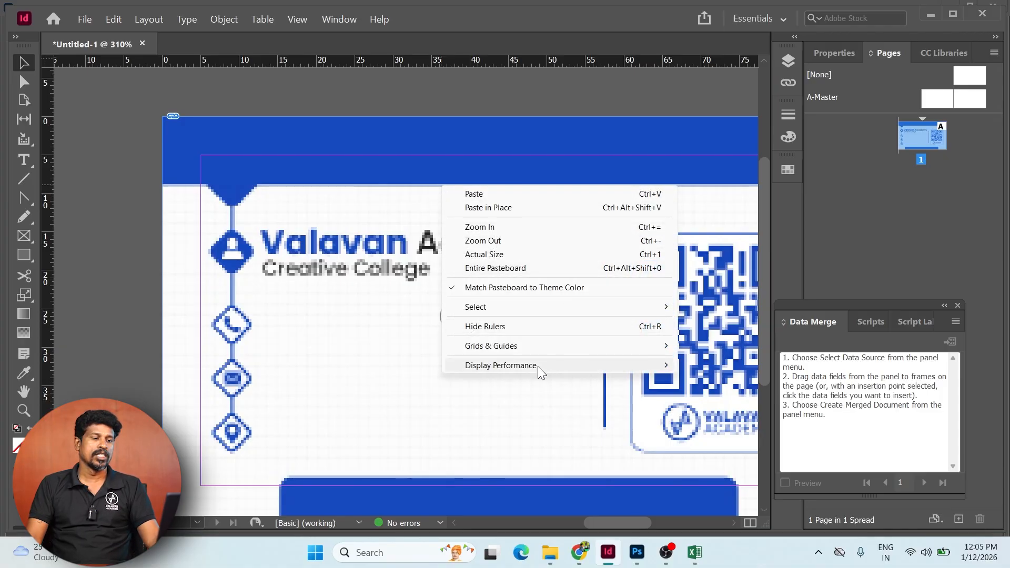
mouse_move(537, 366)
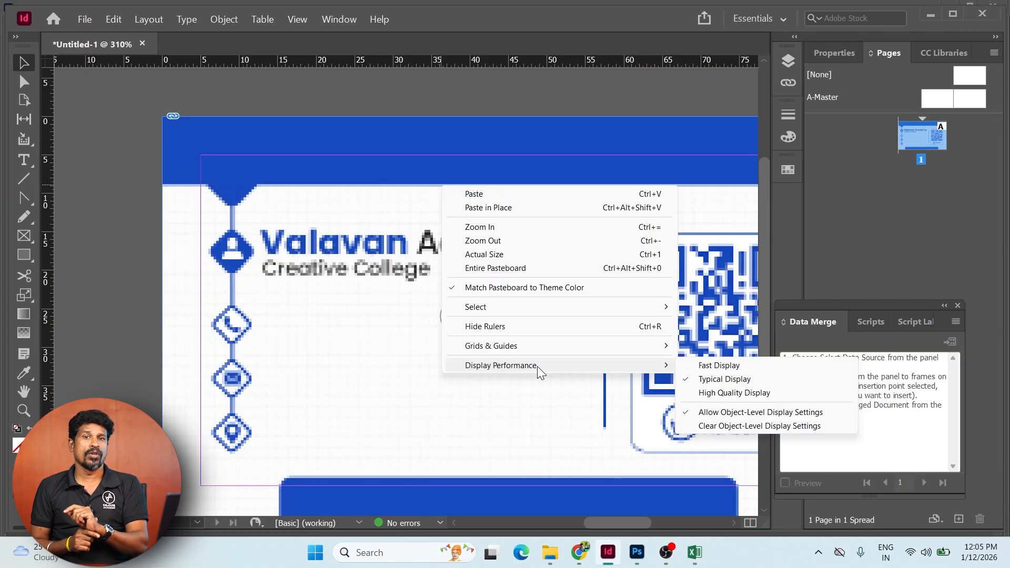
click(755, 396)
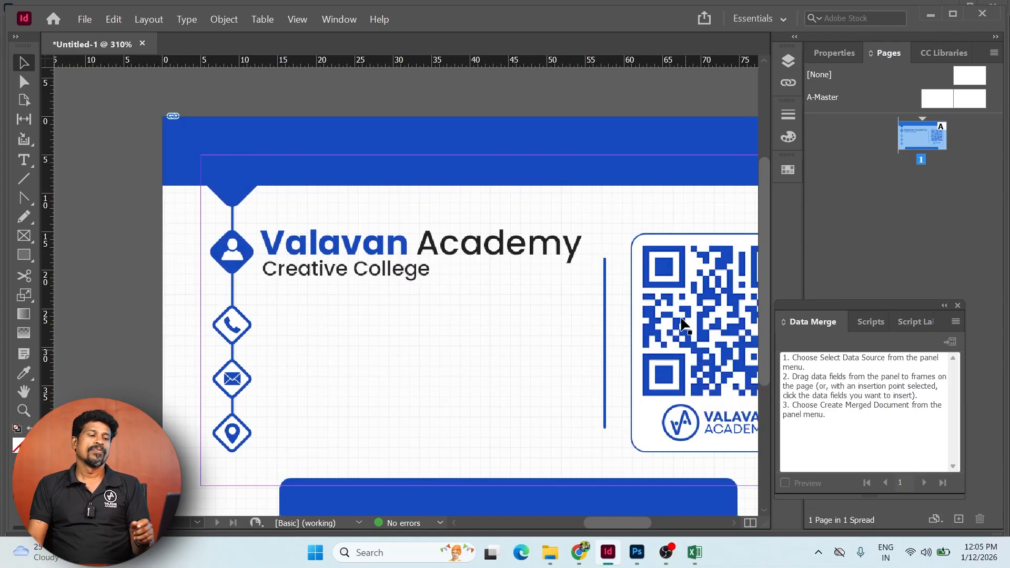
right_click(599, 244)
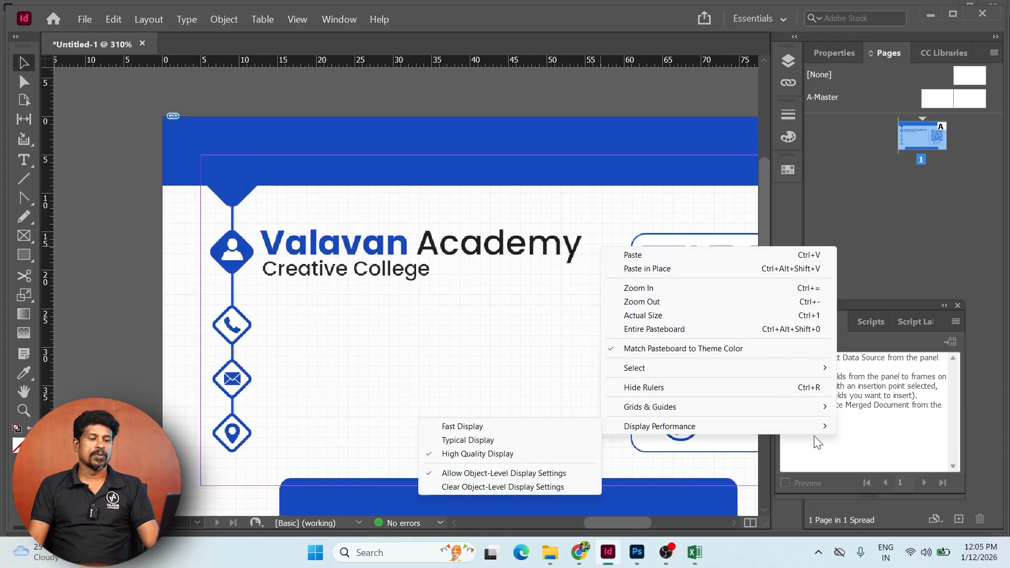
mouse_move(679, 426)
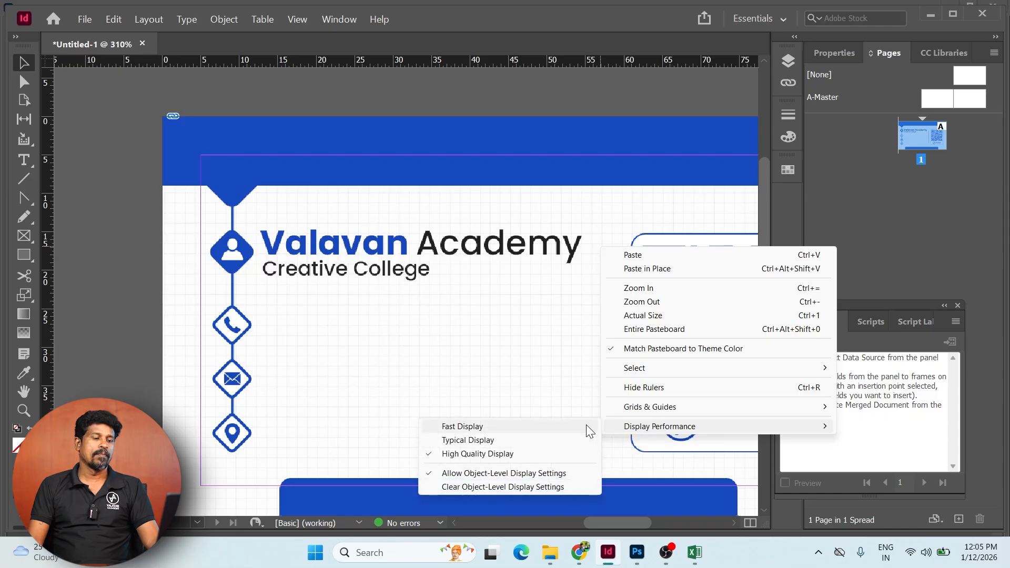
click(492, 439)
key(Tab)
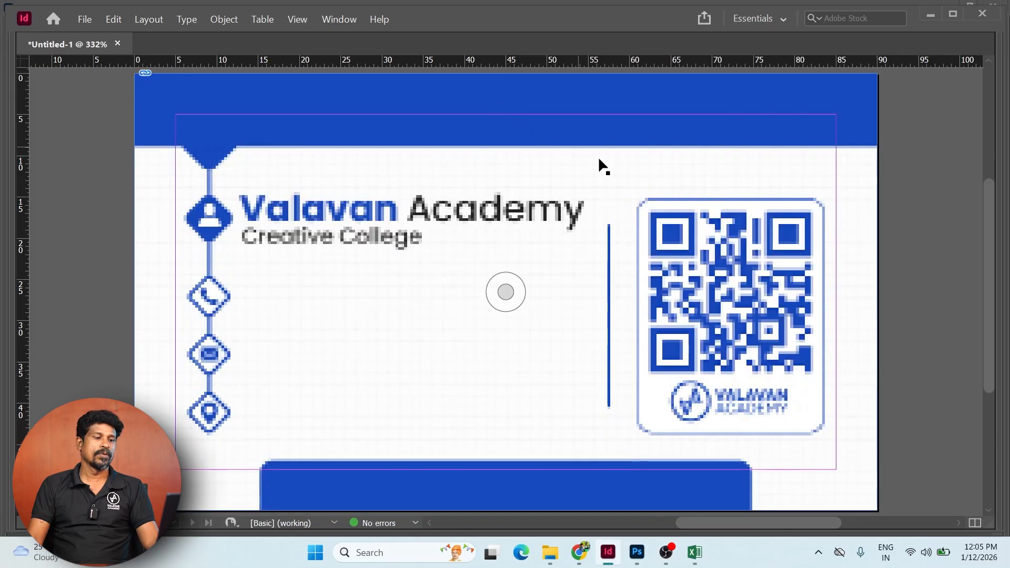
key(Tab)
- Close the Data Merge panel and pan the card back into view
drag(631, 328, 605, 310)
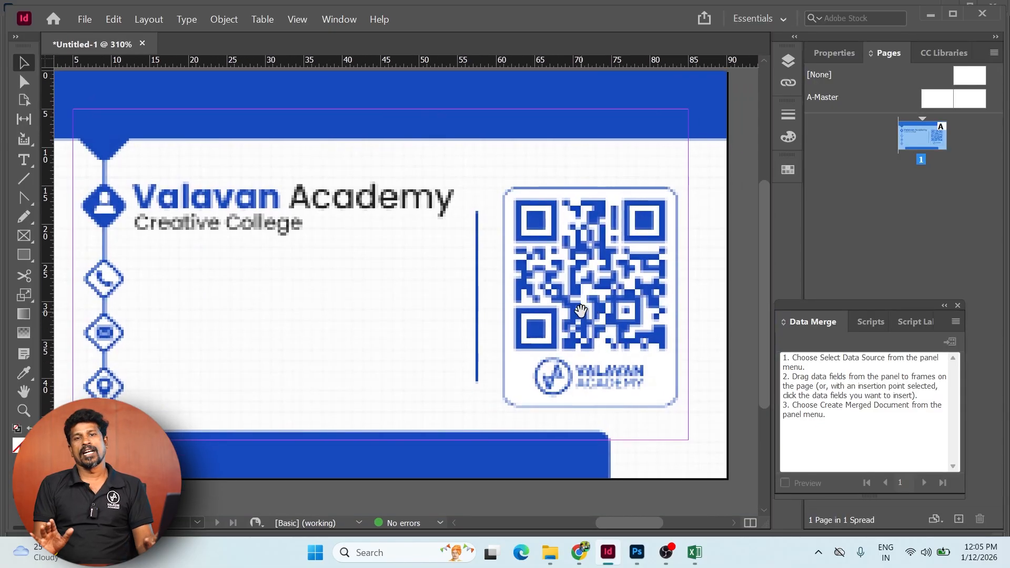
click(956, 305)
drag(345, 321, 360, 336)
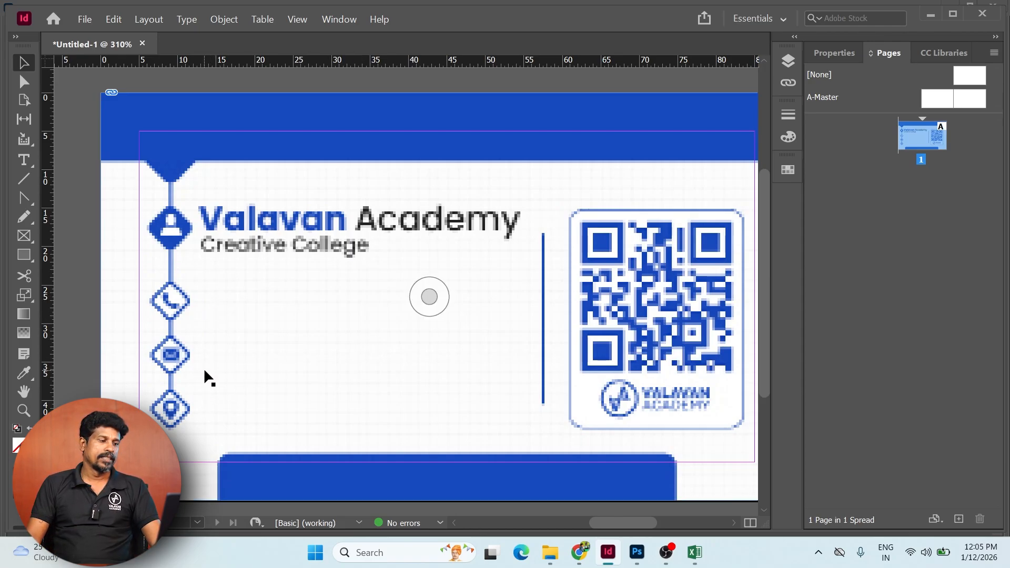
- Minimise InDesign to reveal the Google Sheets spreadsheet with phone numbers in column D
drag(556, 347, 517, 332)
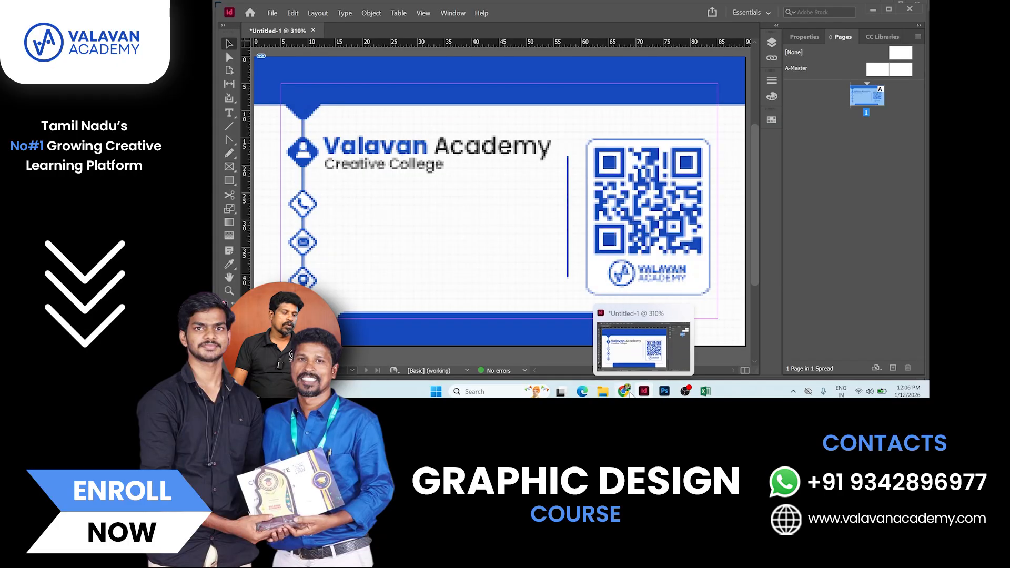
click(643, 391)
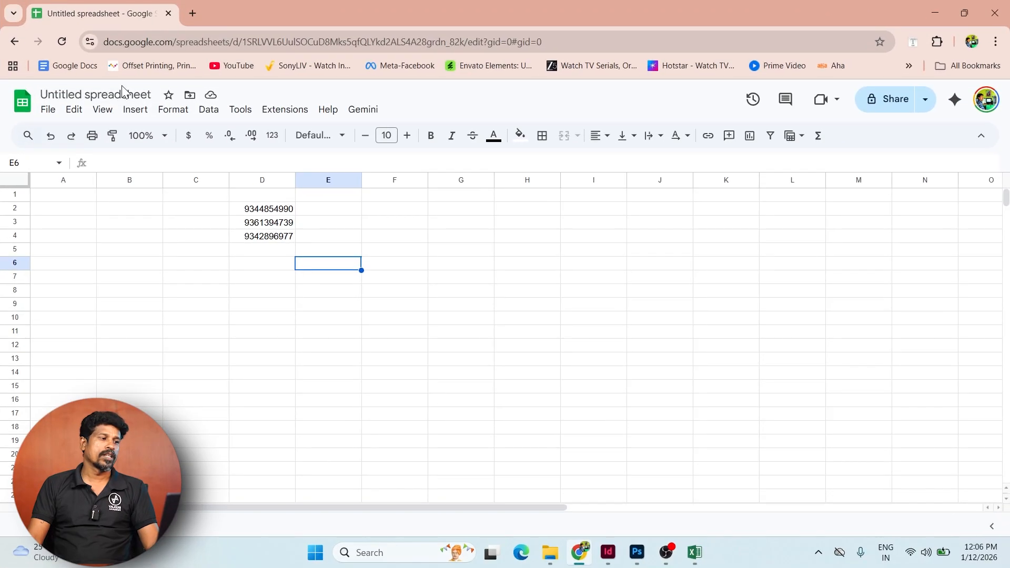
- Rename the spreadsheet to 'Bussines card' and enter headers Name, Phone, Address in A1:C1
click(179, 88)
text(Bu)
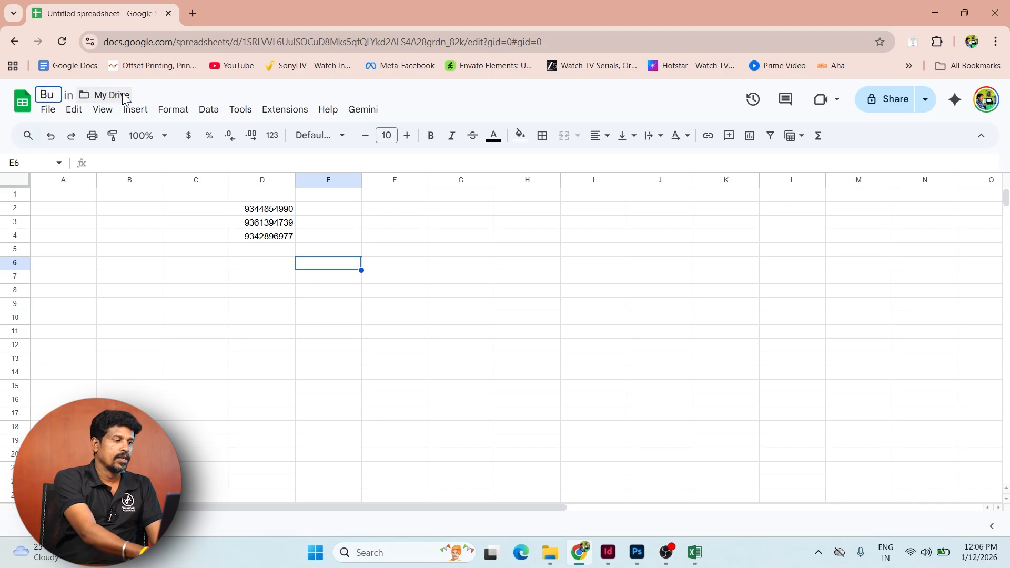
text(ssines card)
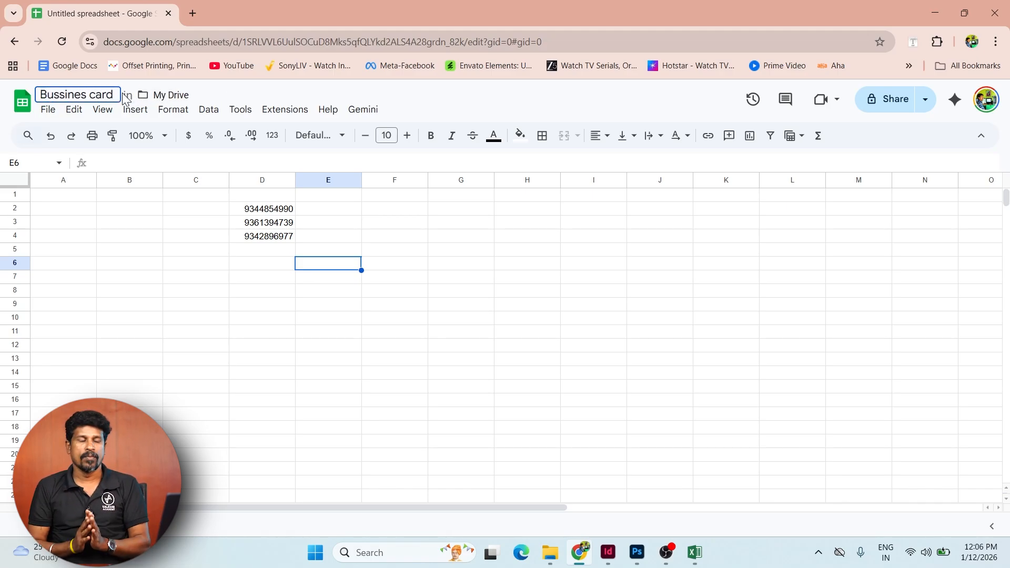
click(68, 197)
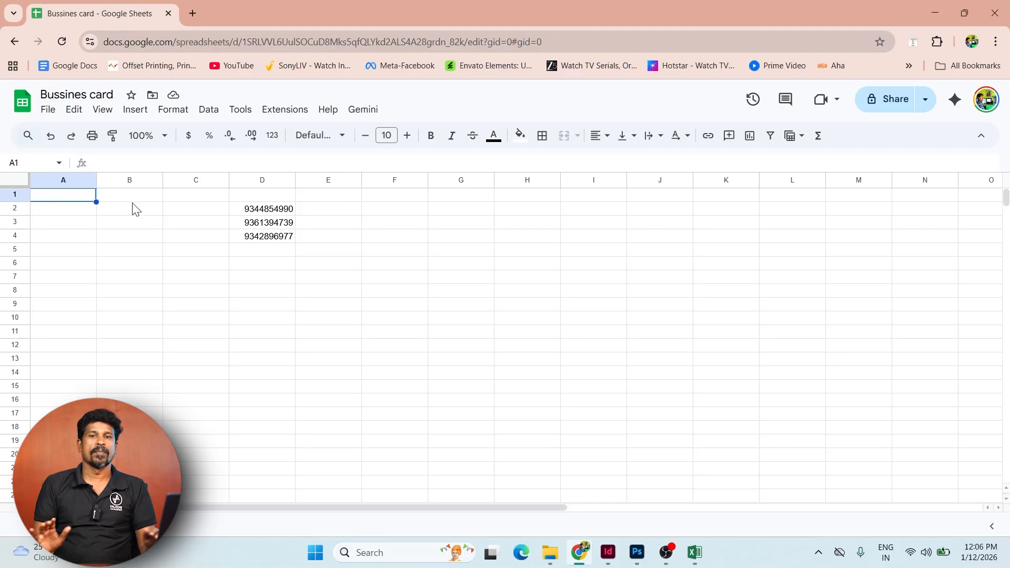
text(Name)
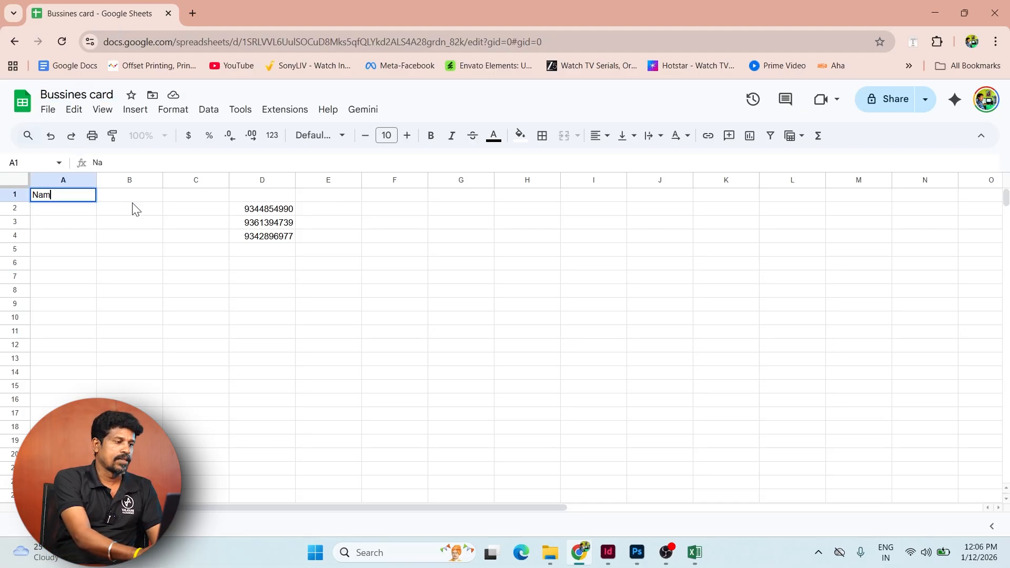
key(Tab)
text(Phone)
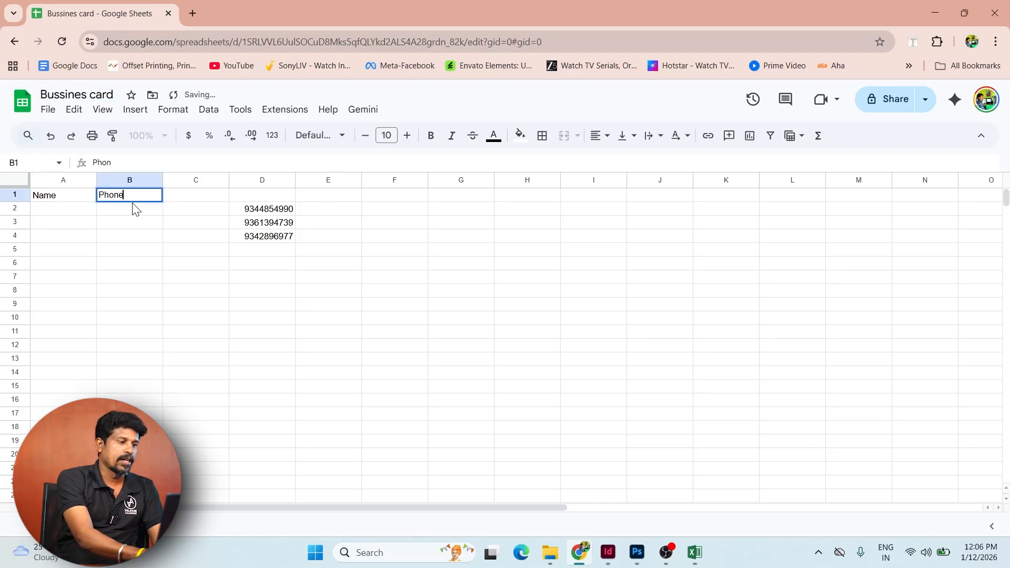
key(Tab)
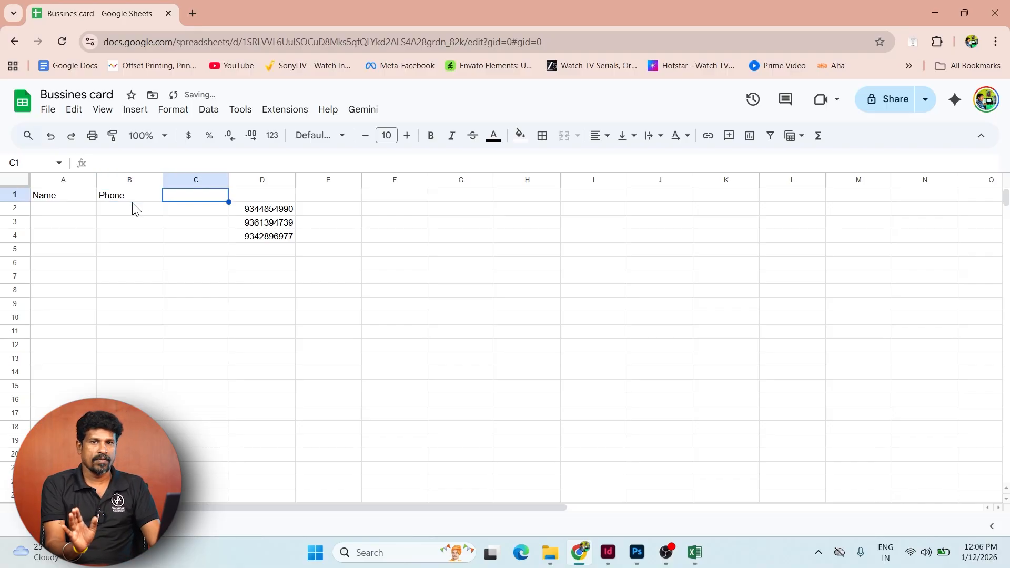
text(Address)
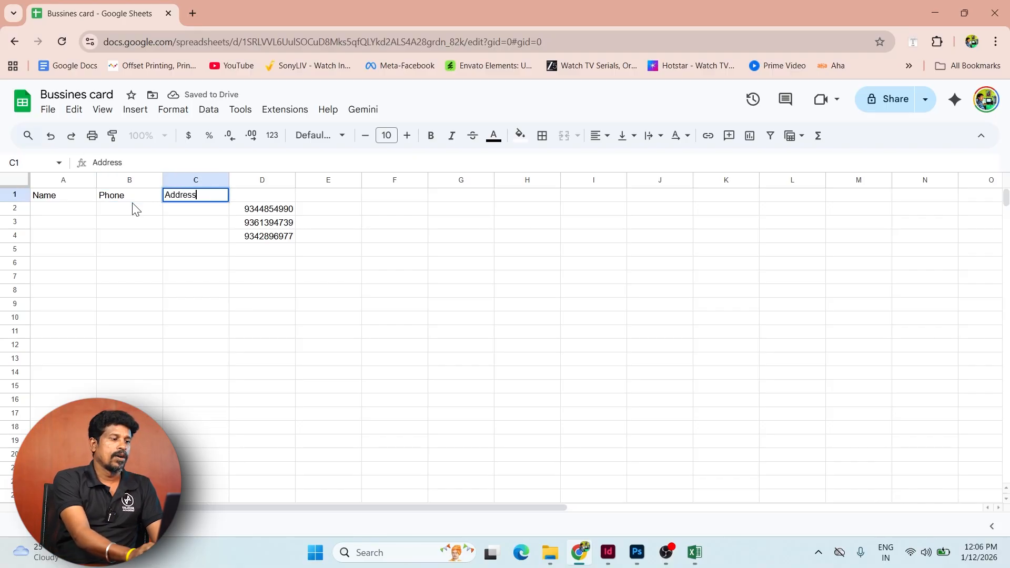
key(Return)
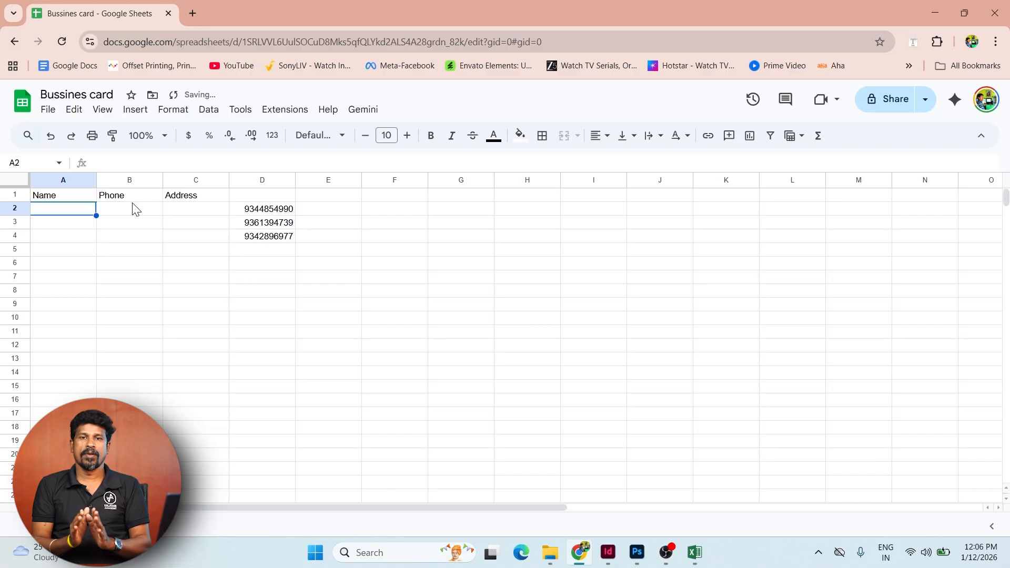
- Move the phone numbers from column D into B2 under Phone
key(Right)
key(Right)
key(Right)
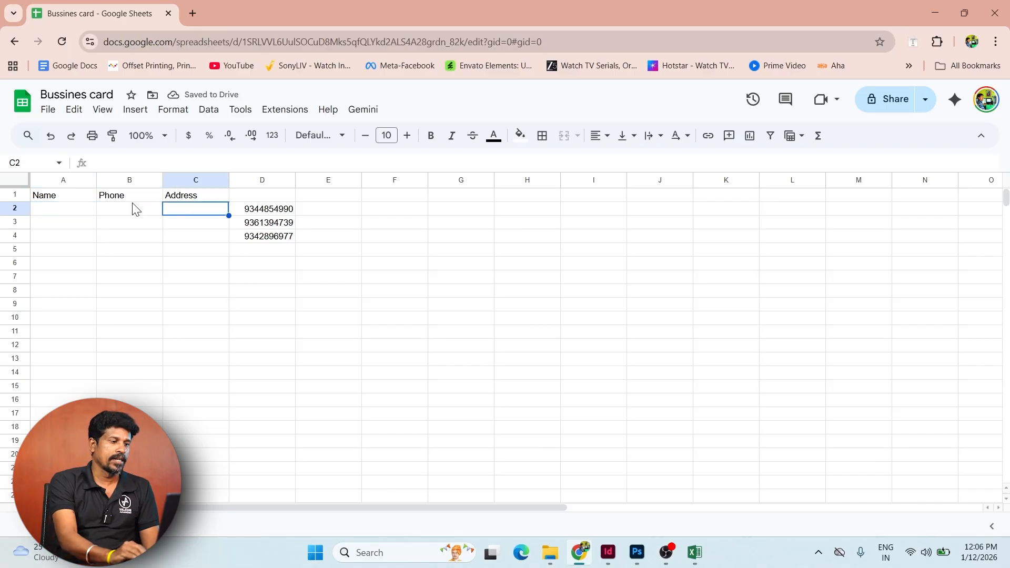
key(shift+Down)
key(shift+Down)
key(ctrl+c)
click(130, 207)
key(ctrl+v)
key(Down)
key(Right)
key(Up)
key(Up)
key(Right)
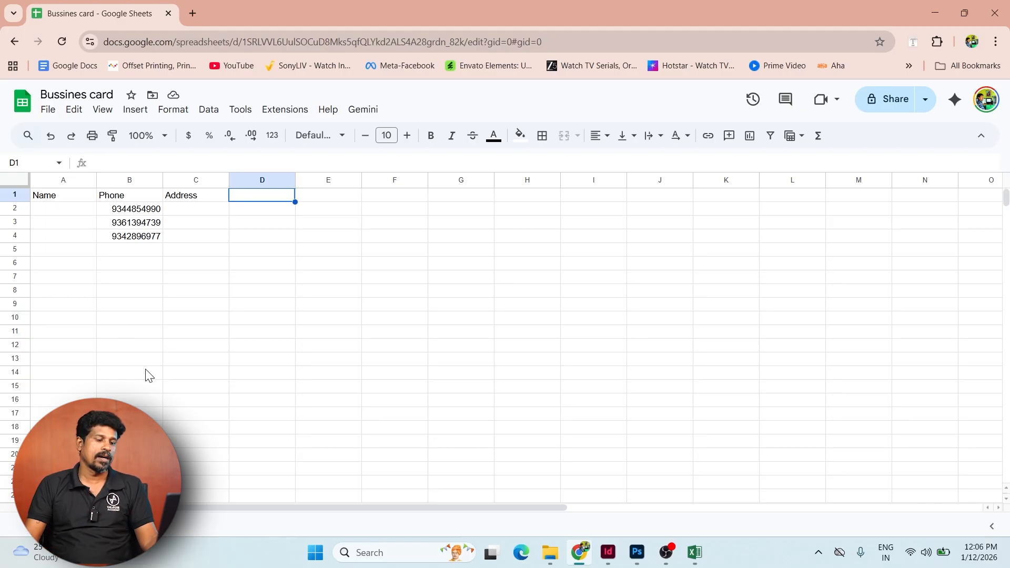
- In Photoshop, remove the QR code from the card front, leaving the logo
click(637, 552)
key(v)
drag(727, 276, 739, 288)
key(ctrl+z)
key(Delete)
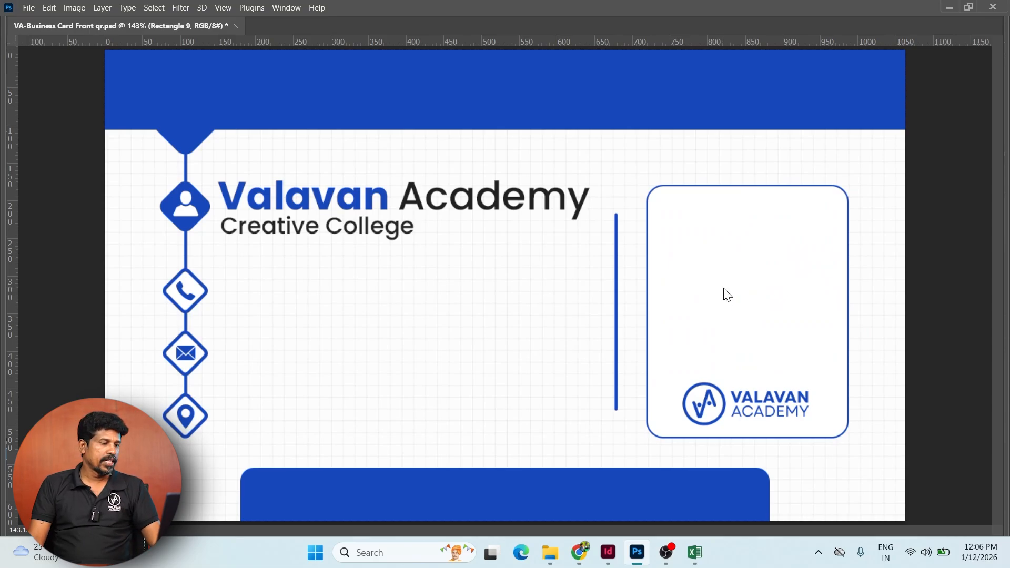
- Begin a JPEG Save As into the Busines card folder, then cancel the quality options
key(ctrl+shift+s)
key(j)
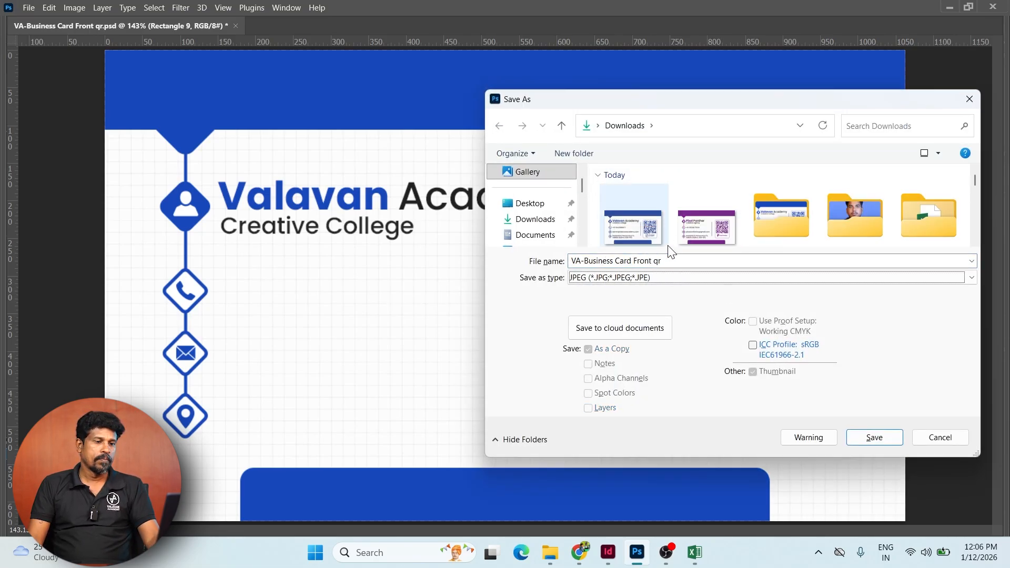
scroll(872, 243, down, 1)
double_click(806, 201)
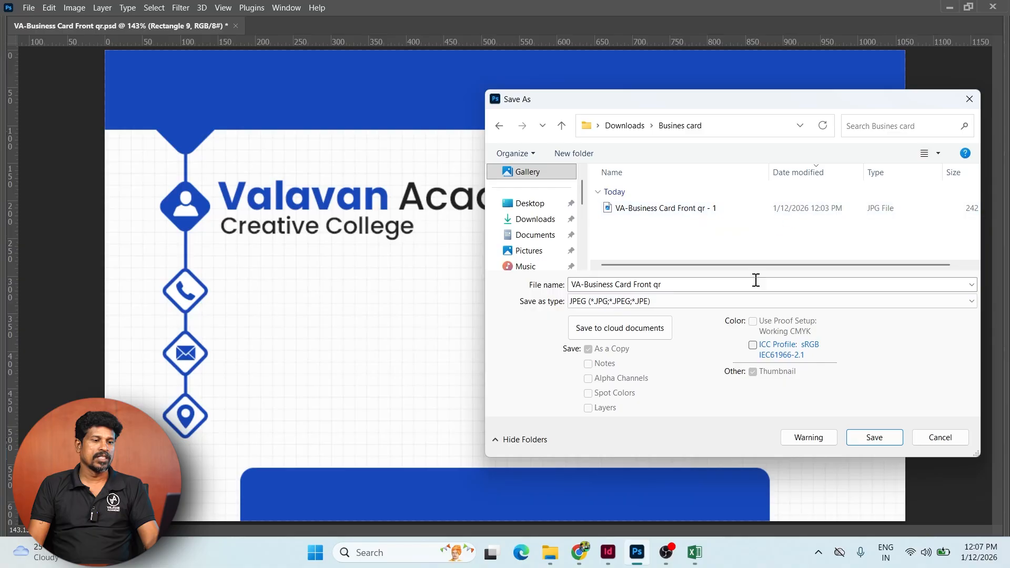
click(876, 443)
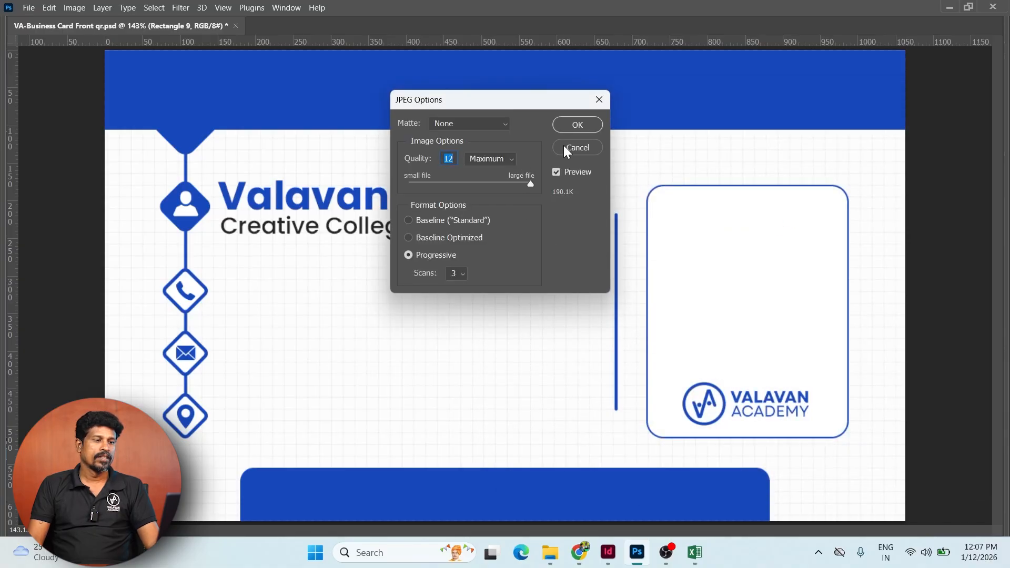
click(574, 149)
- Save the card as JPEG over 'VA-Business Card Front qr - 1', confirming the replacement
key(ctrl+shift+s)
key(Tab)
key(j)
double_click(768, 213)
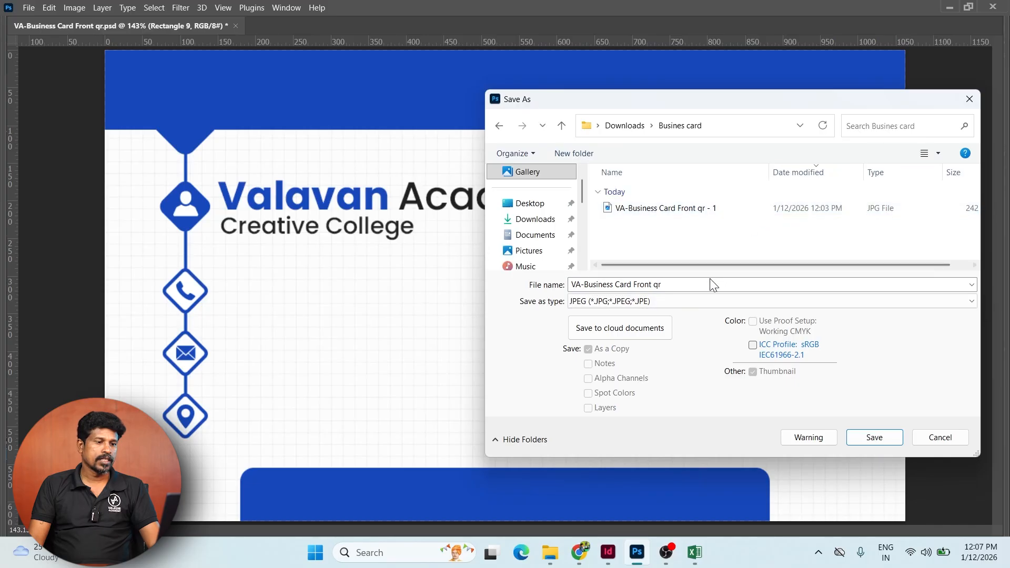
click(695, 208)
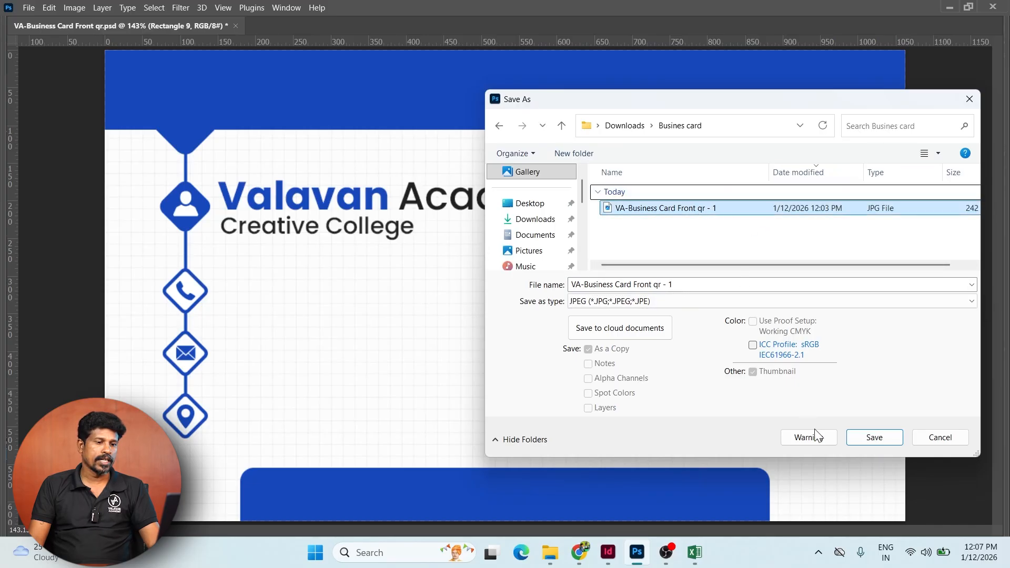
click(883, 439)
click(538, 276)
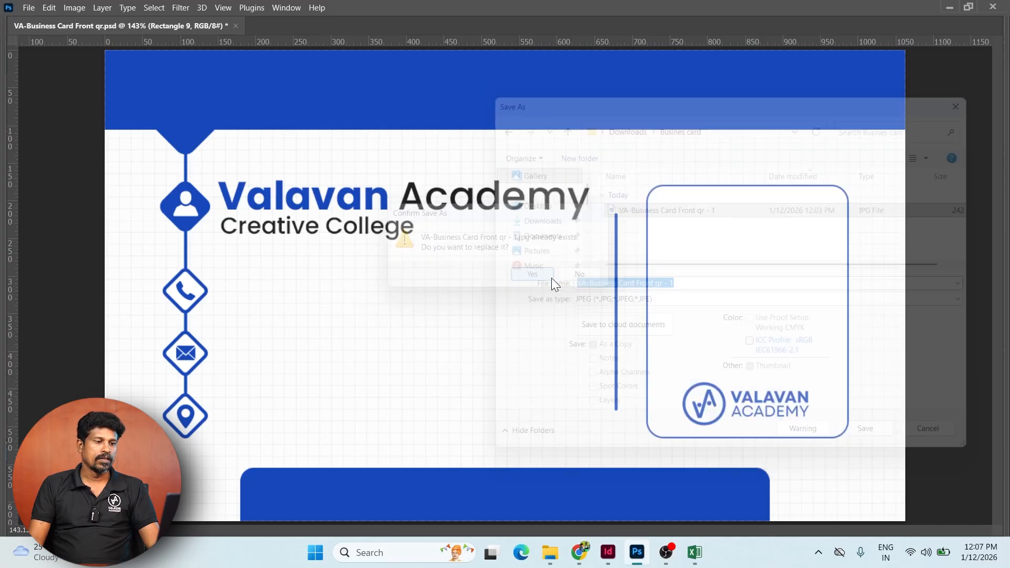
click(579, 126)
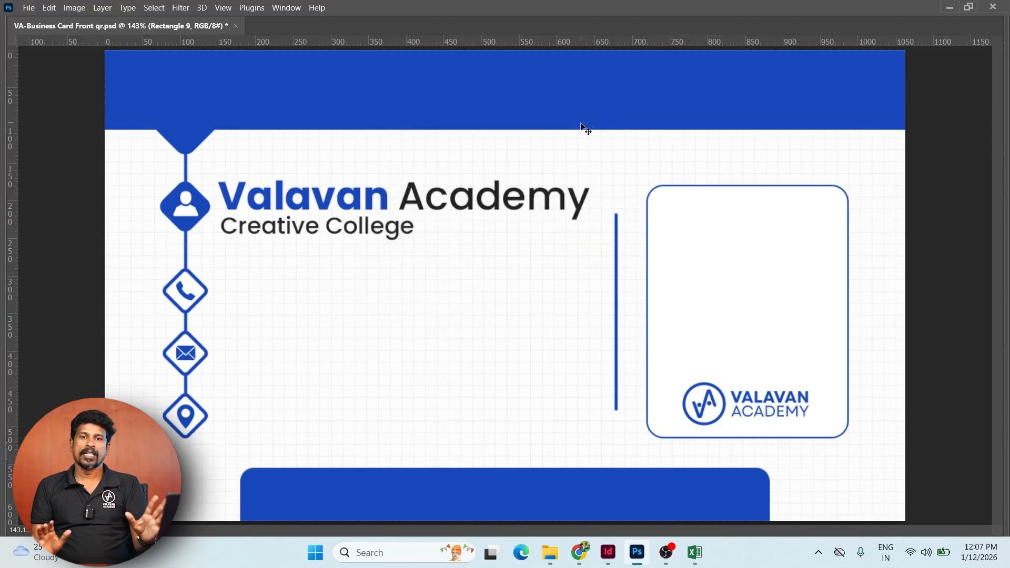
click(608, 553)
click(473, 84)
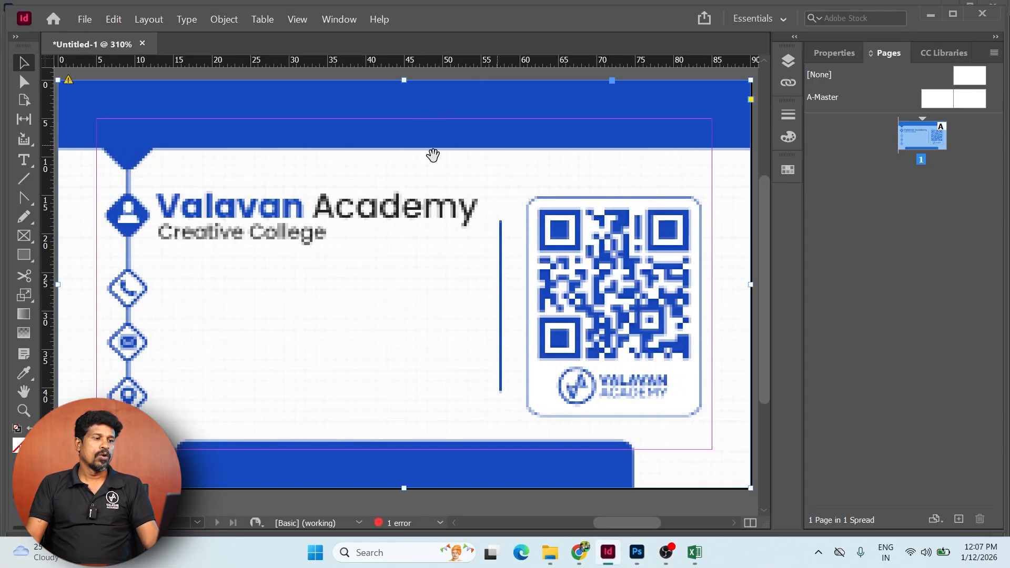
- Review the preflight errors and locate the modified card image link on the page
drag(433, 153, 486, 186)
click(168, 99)
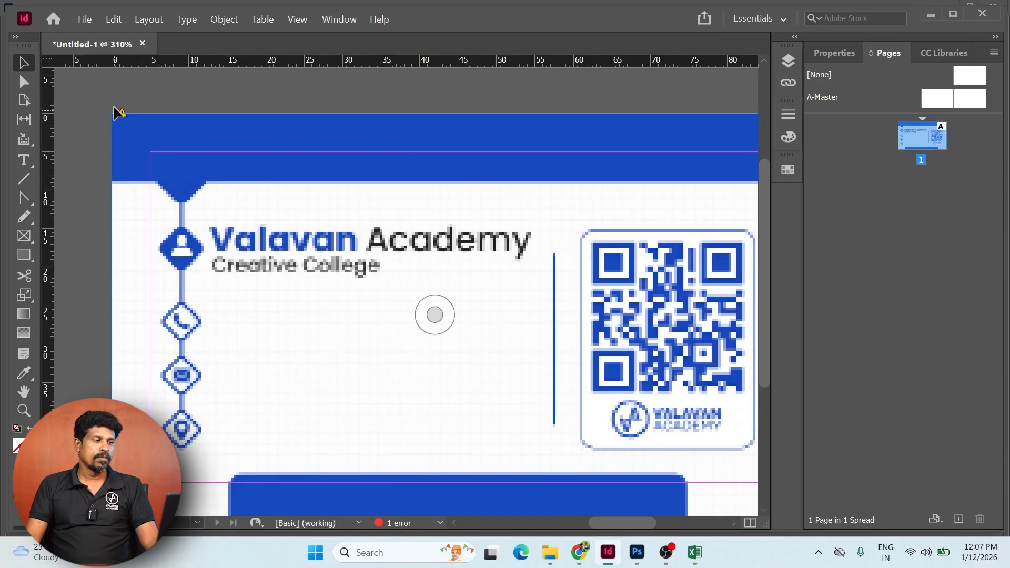
click(138, 134)
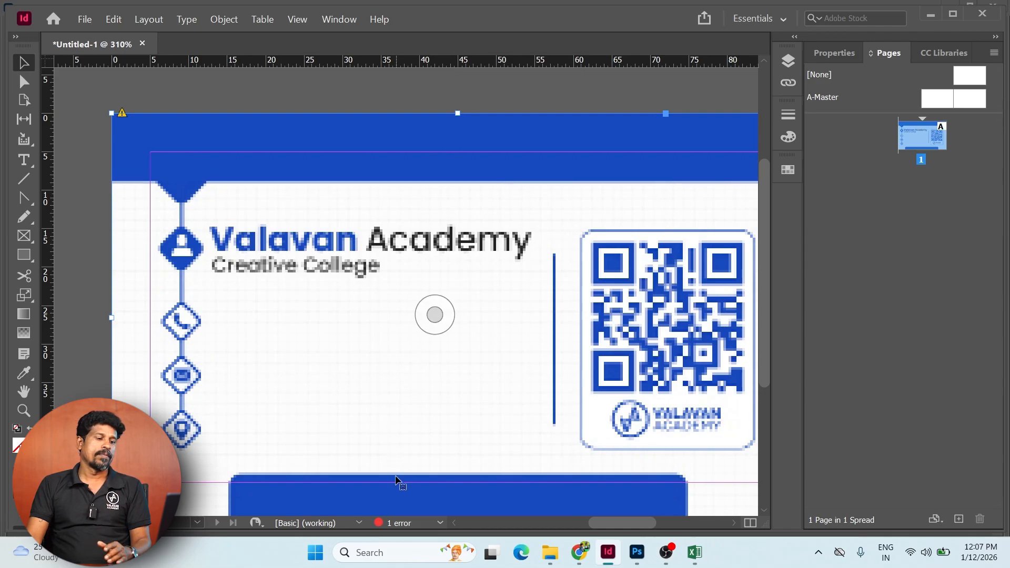
double_click(417, 524)
click(468, 305)
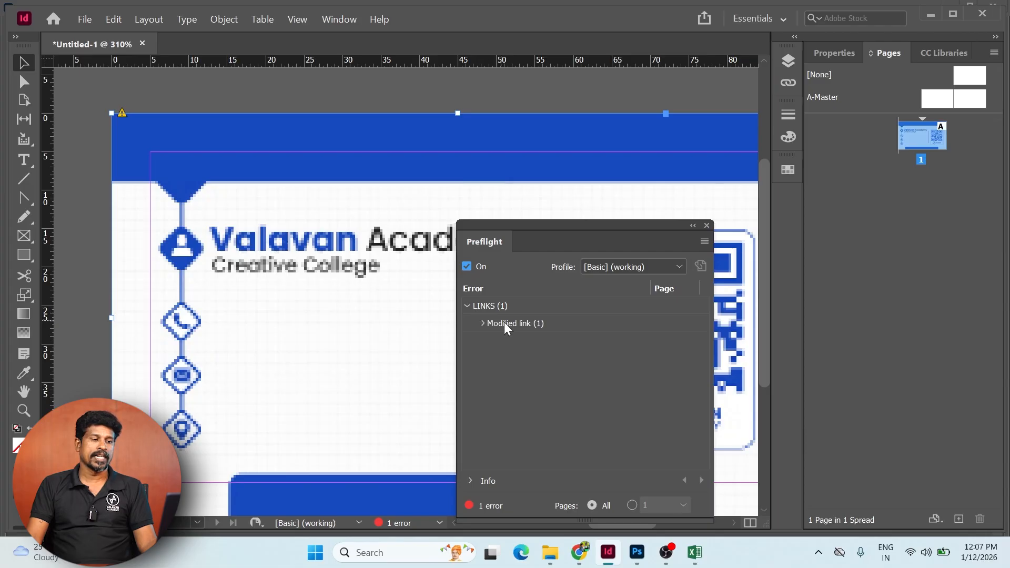
click(484, 321)
click(480, 323)
click(546, 342)
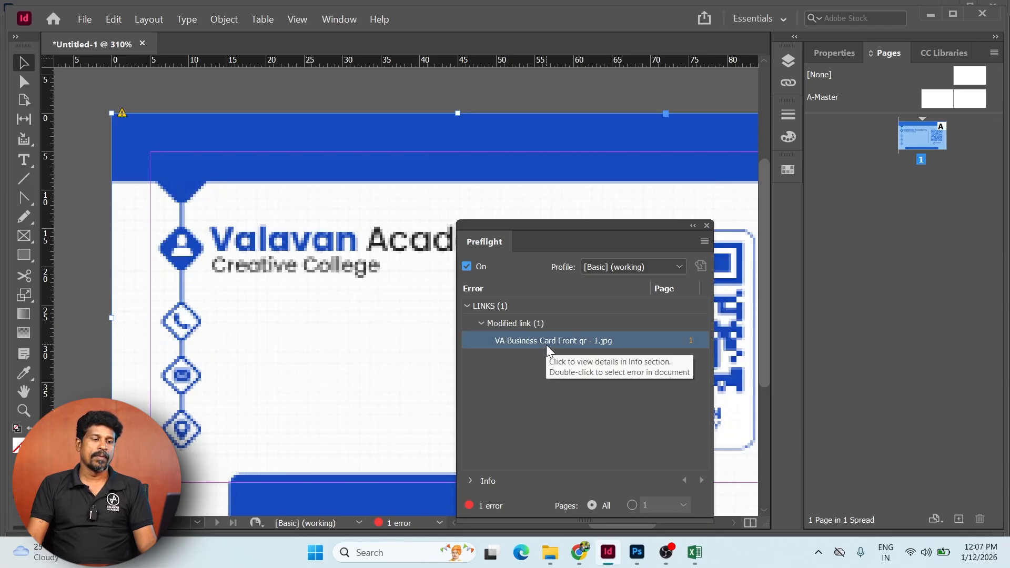
double_click(564, 342)
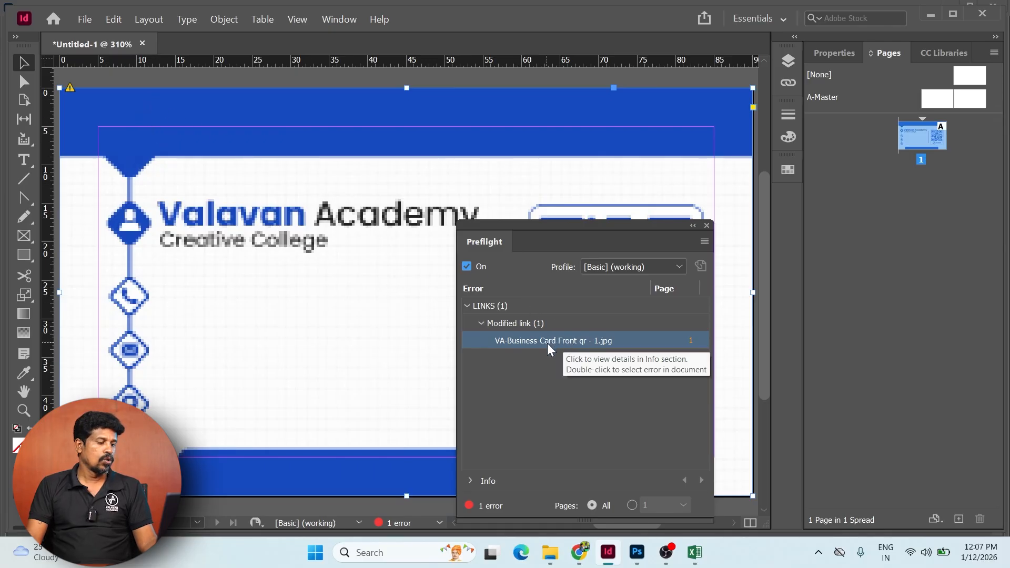
- Update the modified card image link in the Links panel
key(ctrl+shift+d)
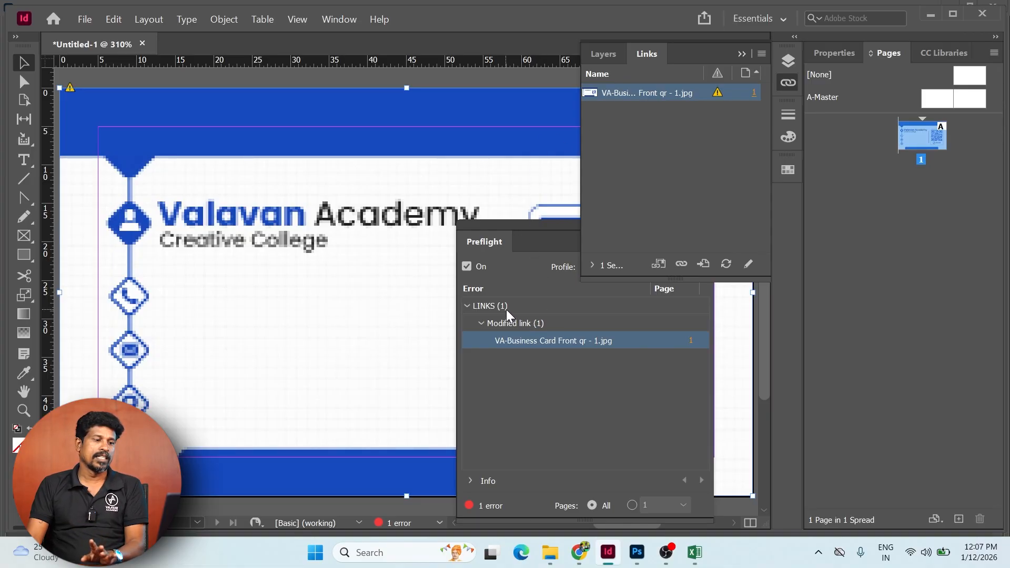
right_click(677, 94)
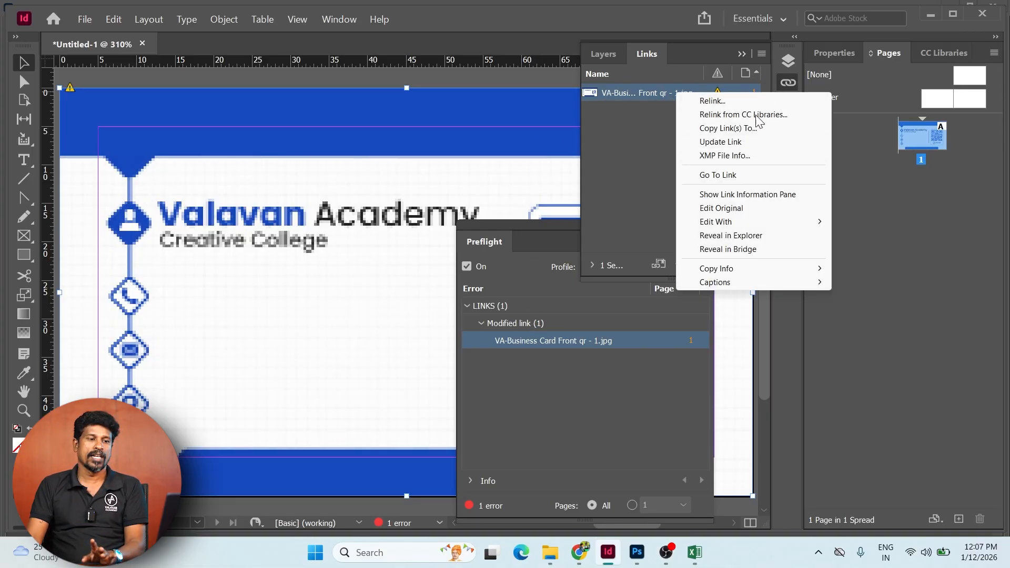
click(721, 142)
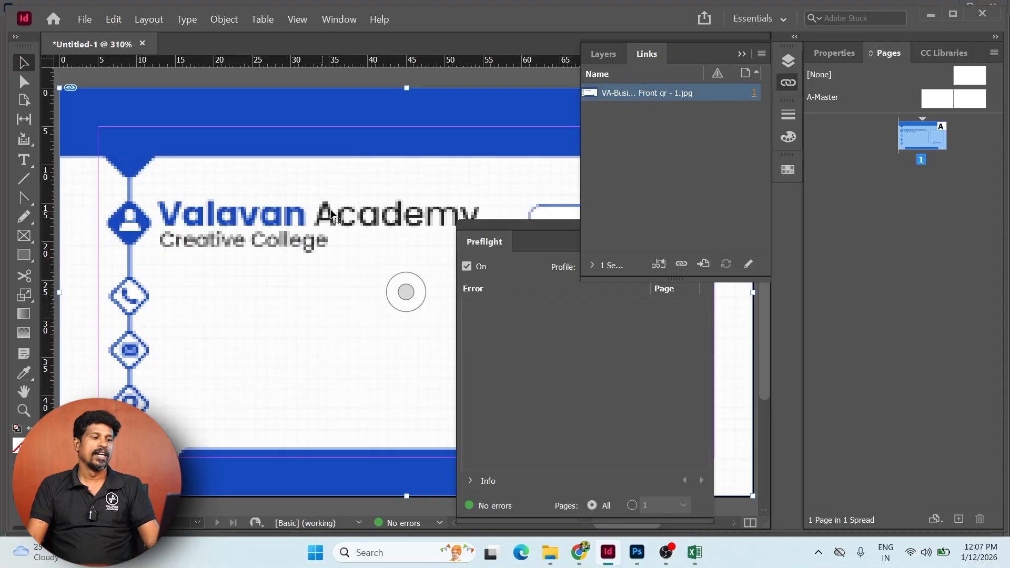
key(Tab)
key(Tab)
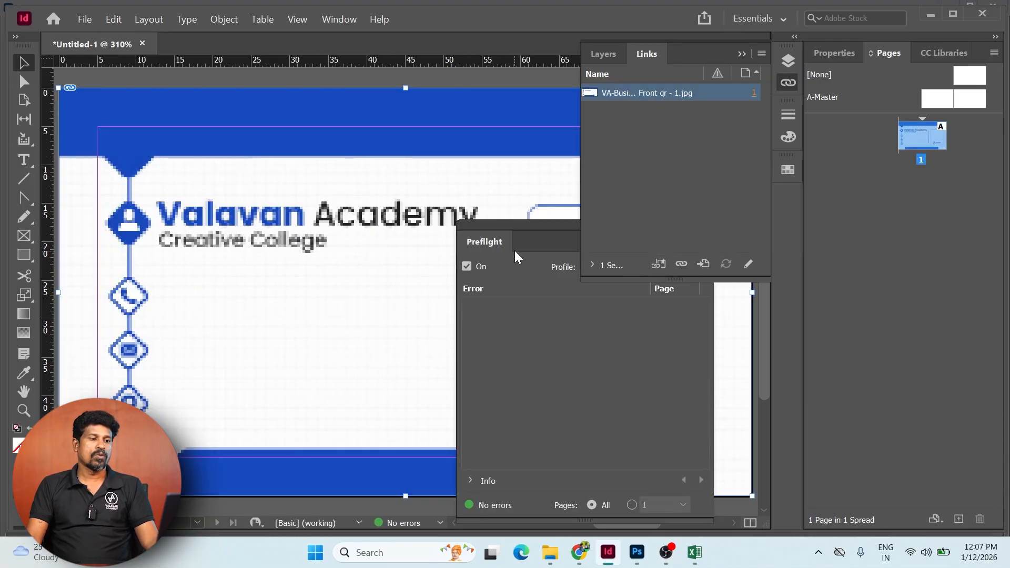
- Close the preflight report and Links panel, returning to the Bussines card spreadsheet
click(496, 232)
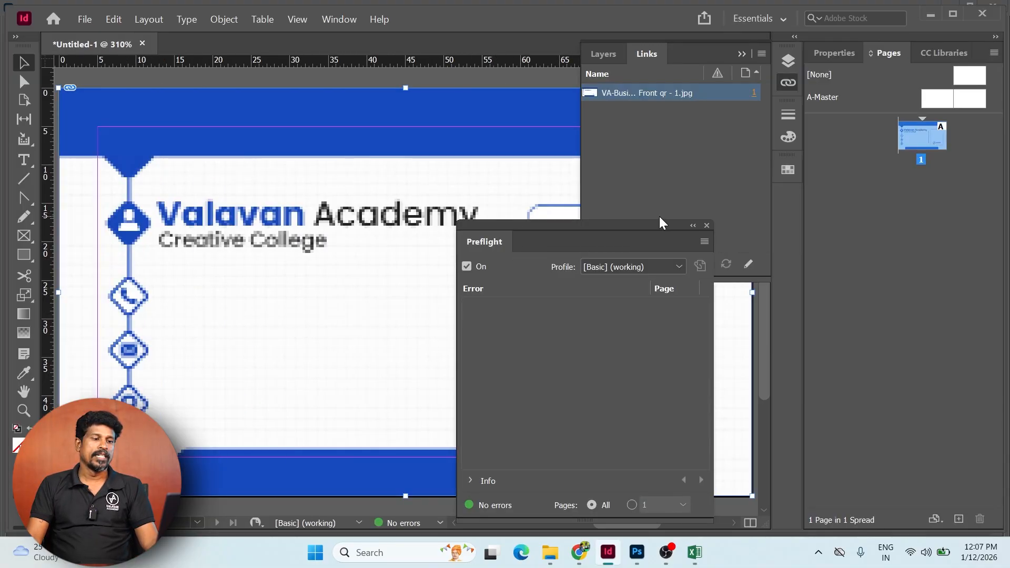
click(707, 226)
click(794, 83)
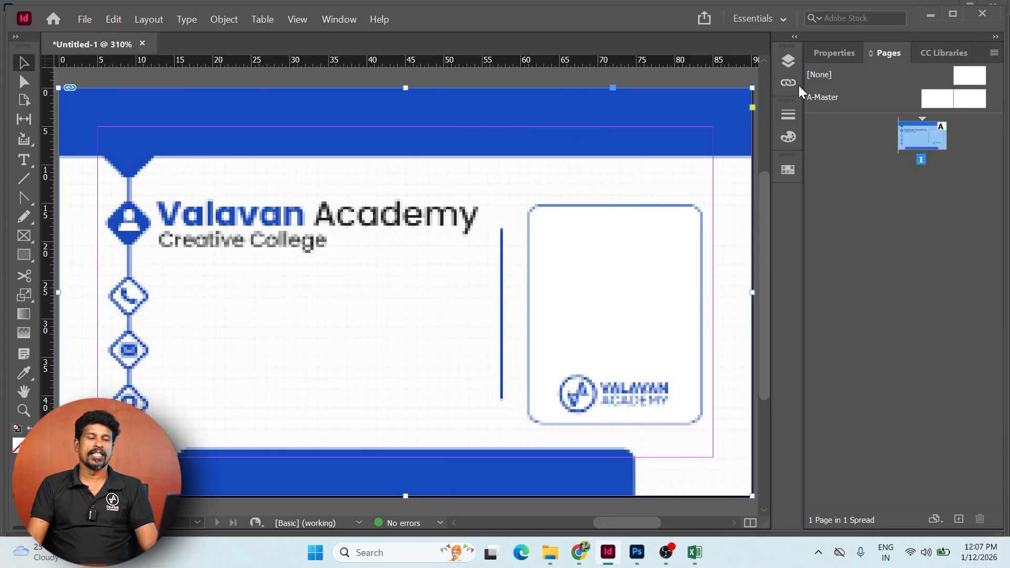
scroll(489, 336, down, 2)
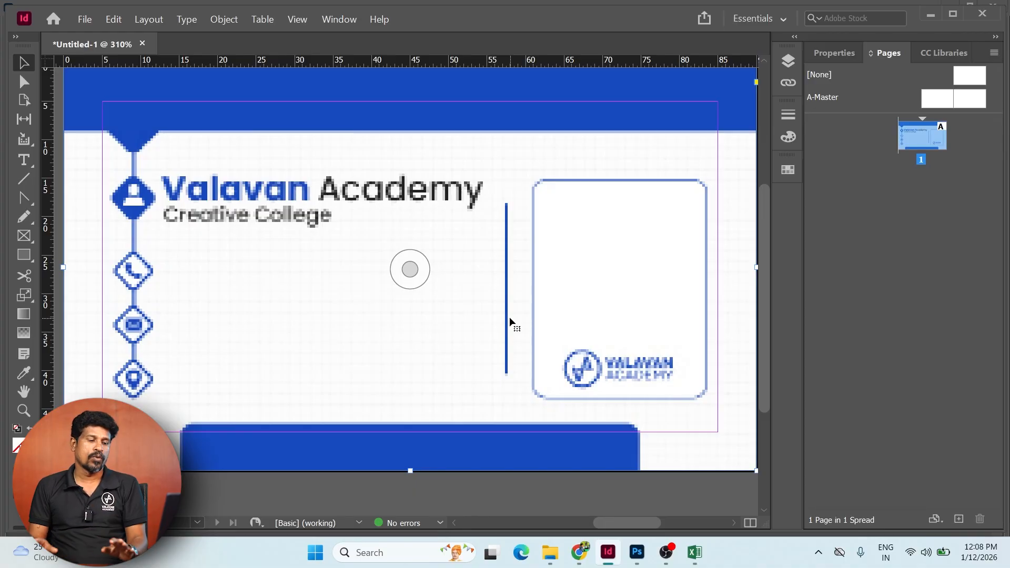
click(579, 552)
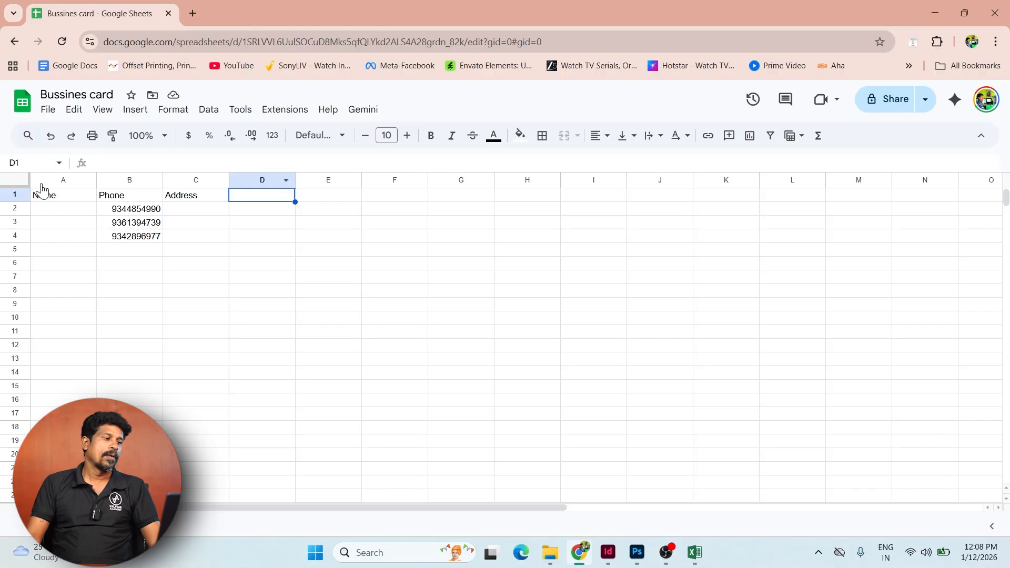
- Enter six person names down A2:A7 under Name
click(69, 210)
key(Return)
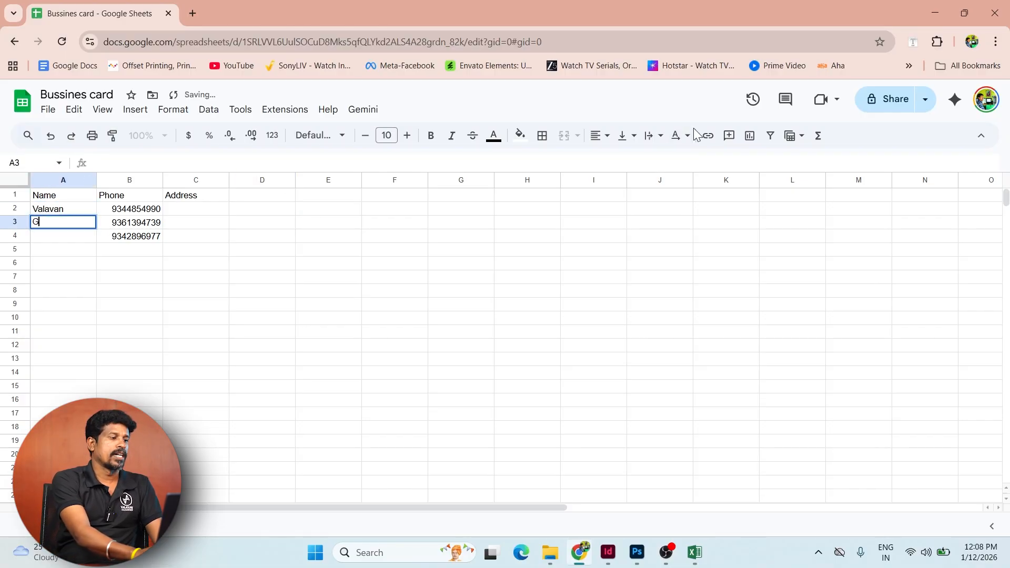
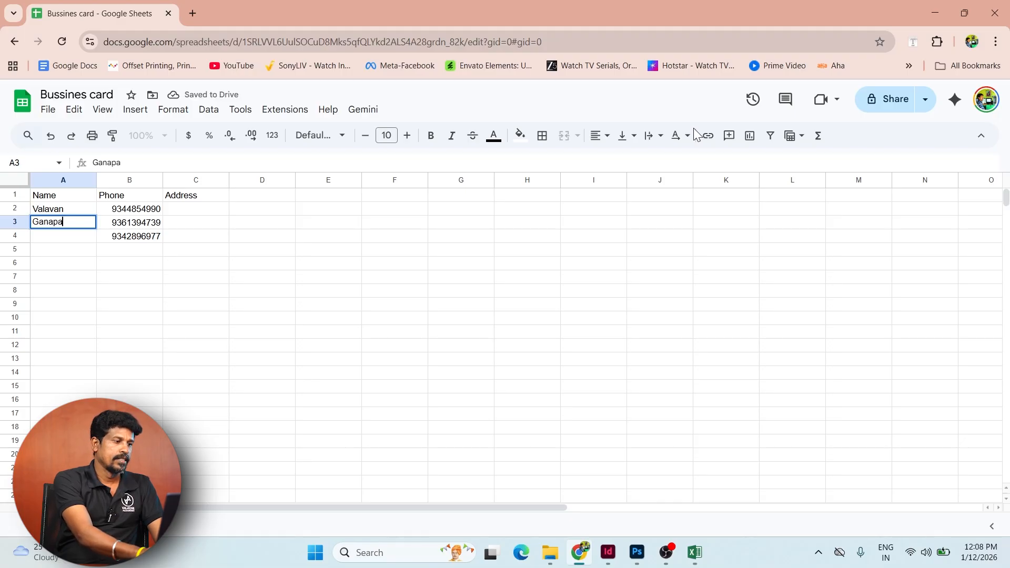
key(Return)
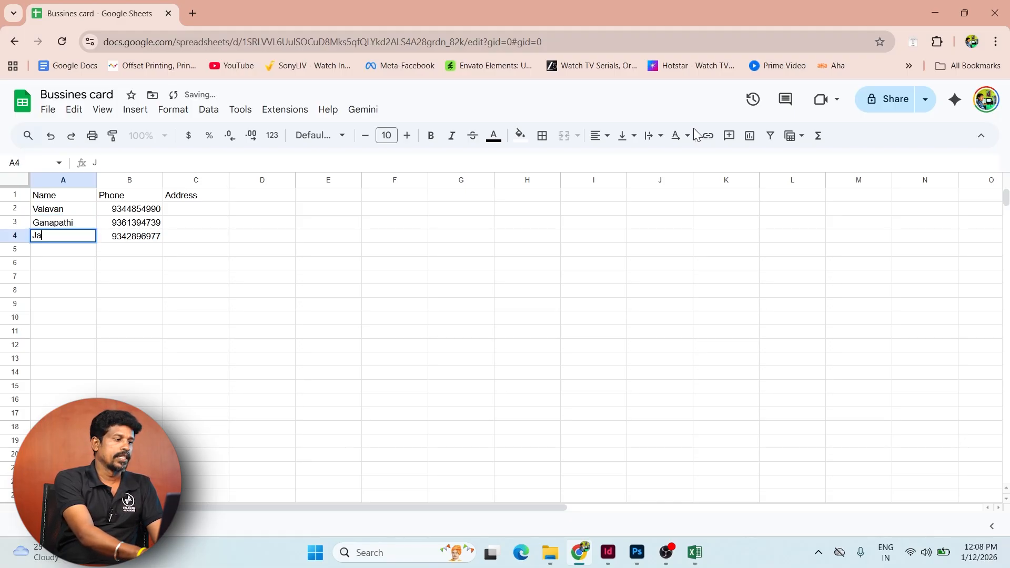
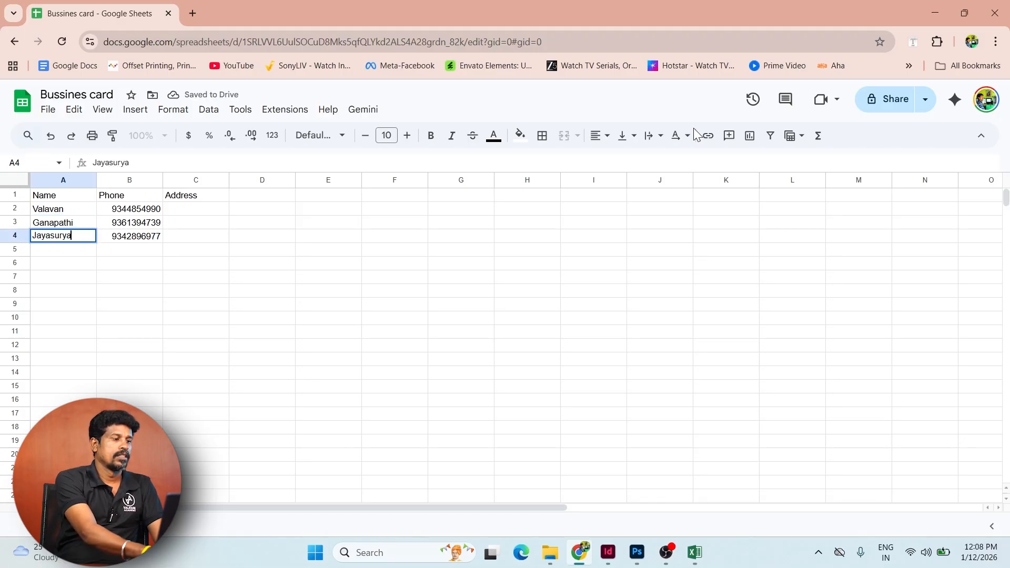
key(Return)
key(Return)
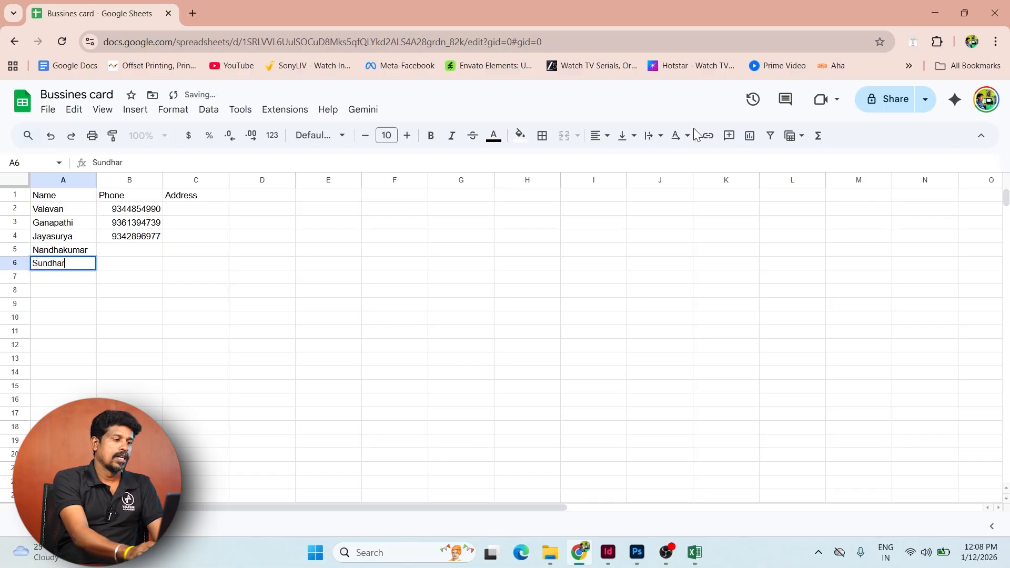
key(Return)
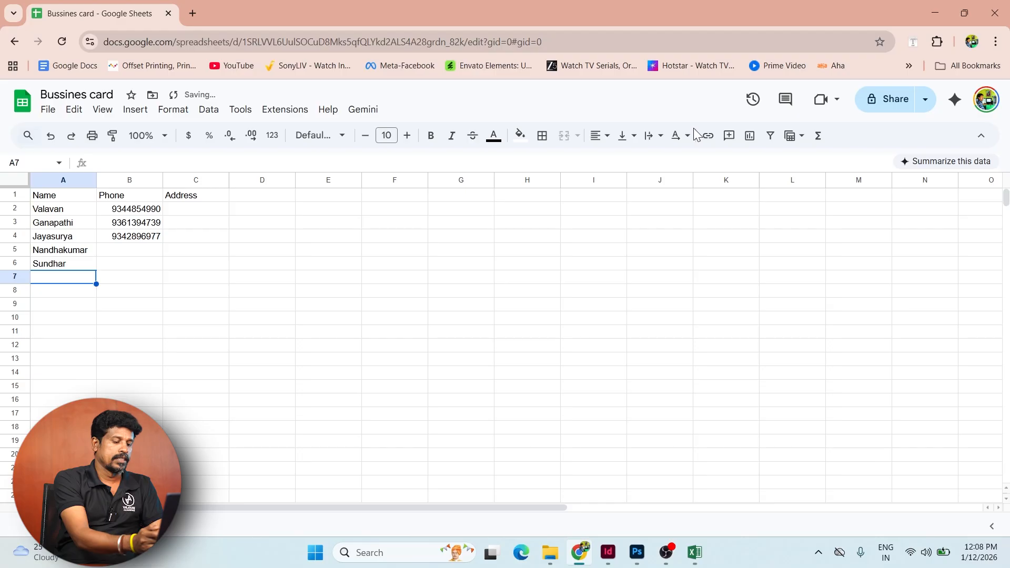
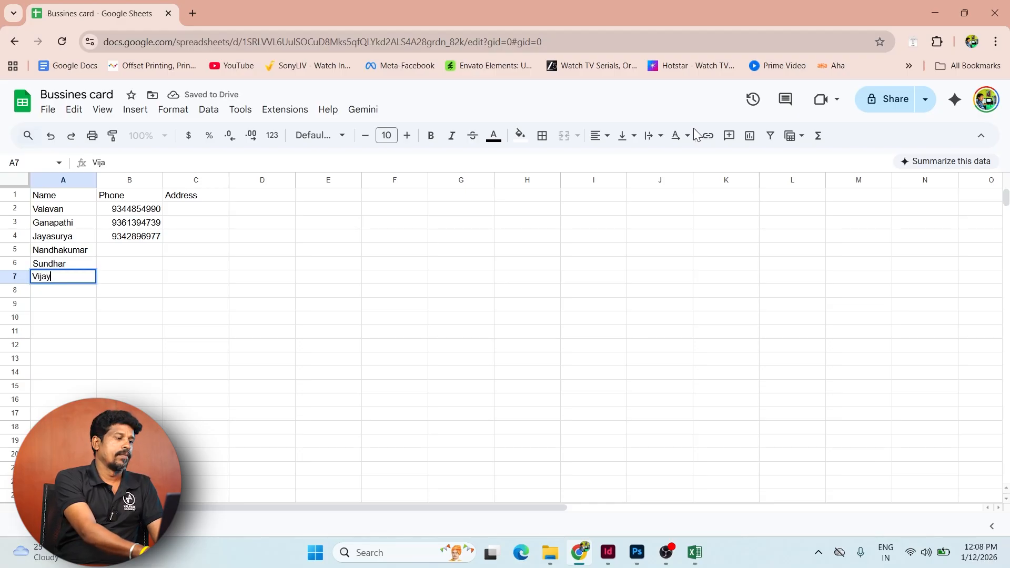
key(Return)
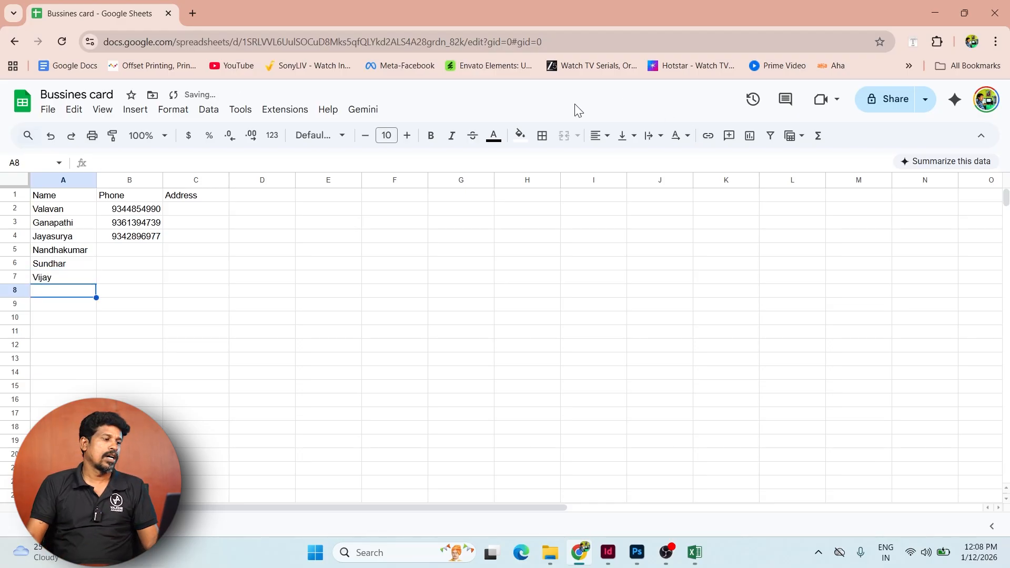
- Copy the six names from A2:A7 into C2:C7
drag(67, 218, 71, 279)
key(ctrl+c)
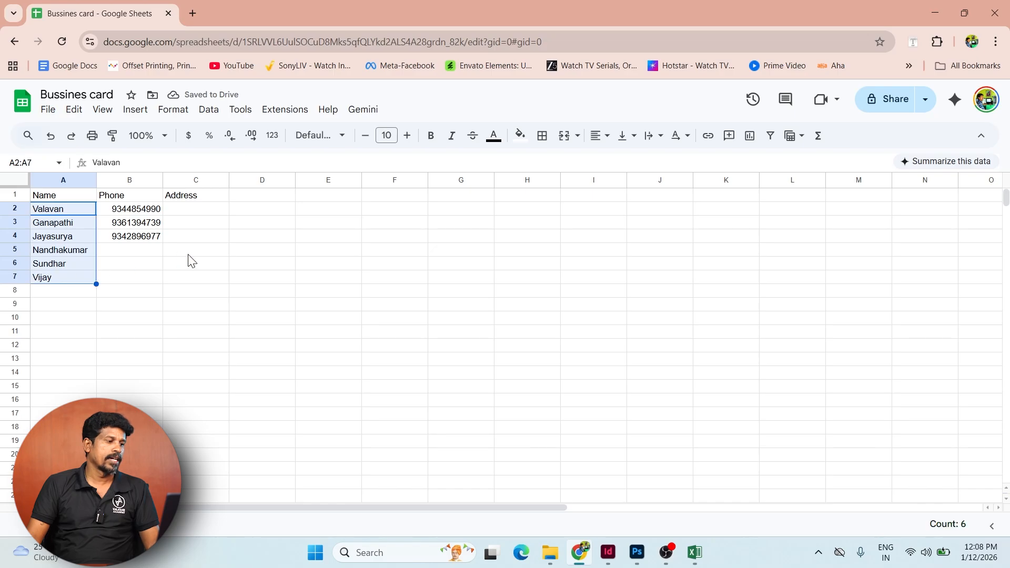
click(213, 212)
key(ctrl+v)
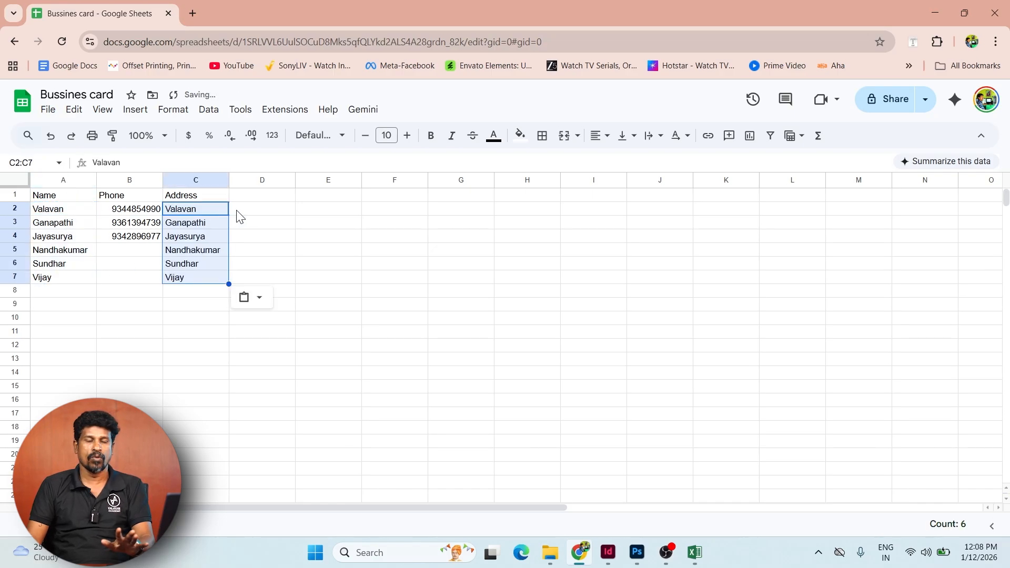
- Append the company e-mail domain to the name in C2
key(Right)
click(210, 210)
double_click(204, 208)
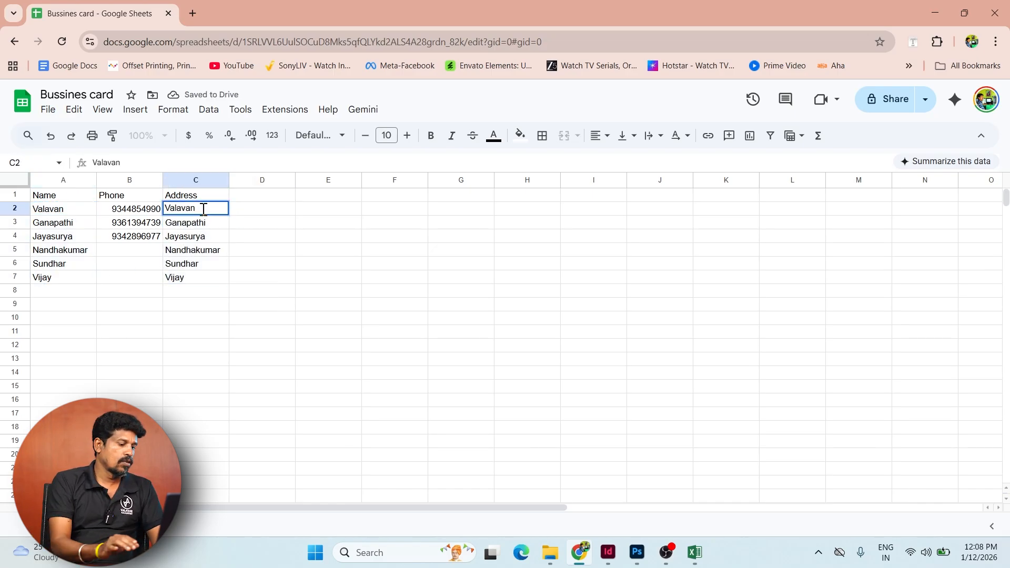
text(@valavanaca)
key(BackSpace)
key(BackSpace)
key(BackSpace)
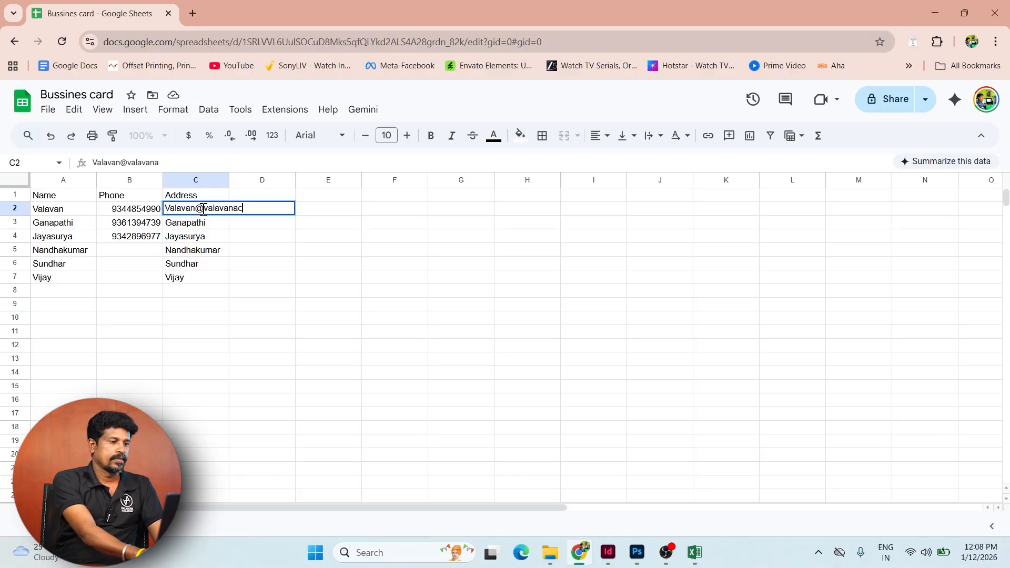
key(shift+Left)
key(shift+Left)
key(shift+Left)
key(shift+Left)
key(shift+Left)
key(shift+Left)
key(shift+Left)
key(shift+Left)
key(shift+Left)
key(shift+Left)
key(shift+Left)
key(shift+Left)
key(shift+Left)
key(shift+Left)
key(shift+Left)
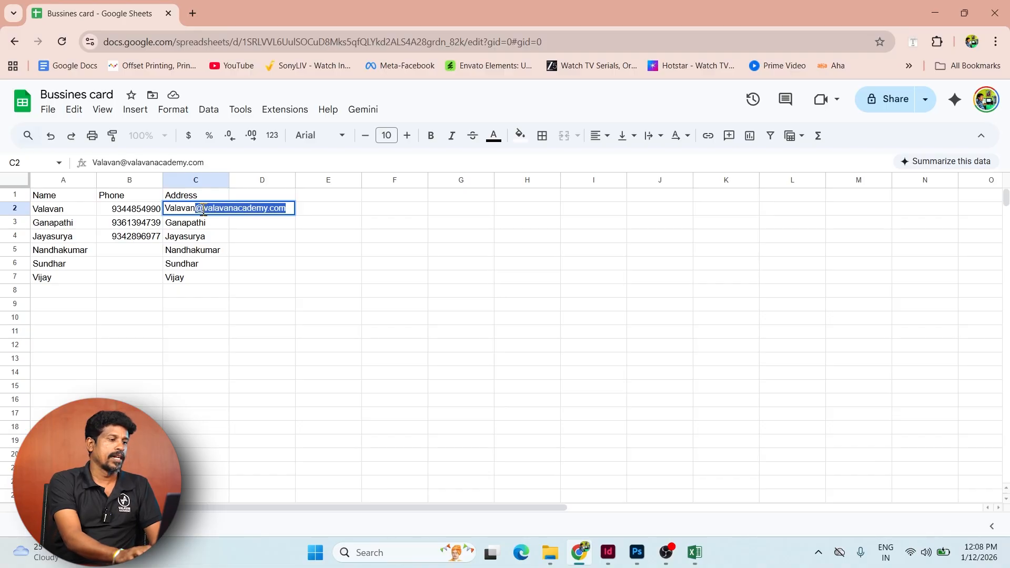
key(Return)
- Paste the same domain after each name in C3 through C7
key(Return)
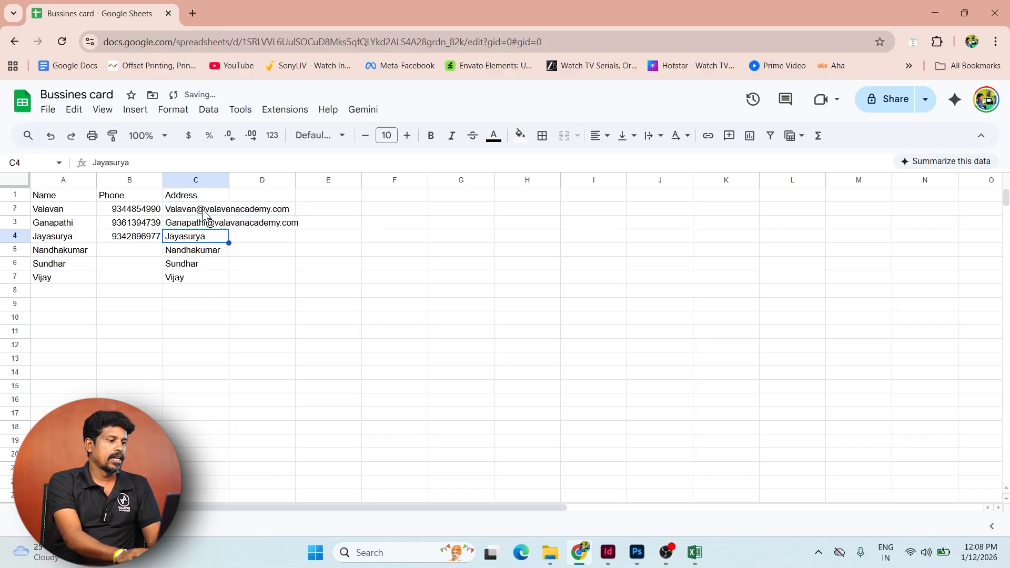
key(F2)
key(Return)
key(F2)
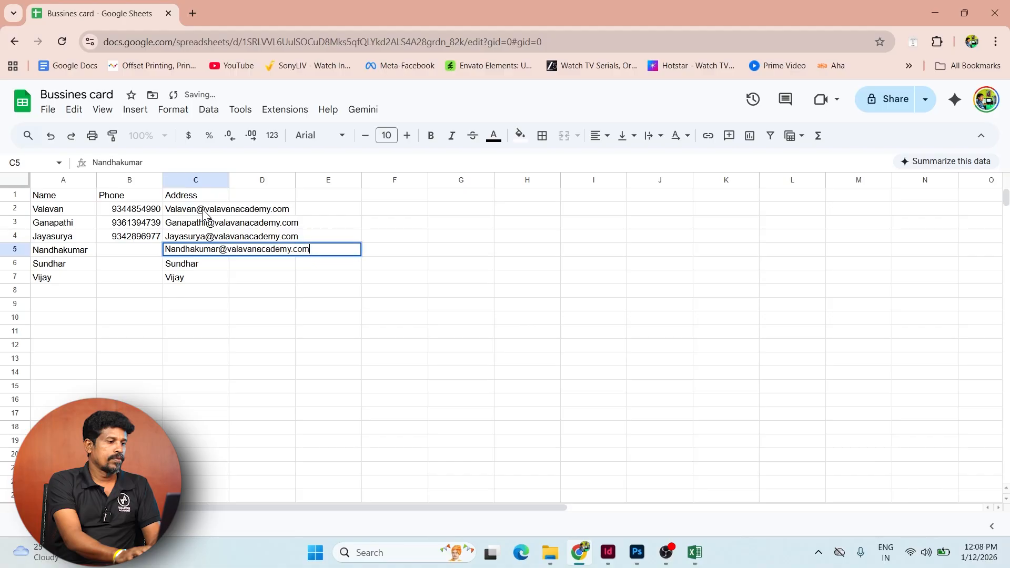
key(Return)
key(F2)
key(Return)
key(F2)
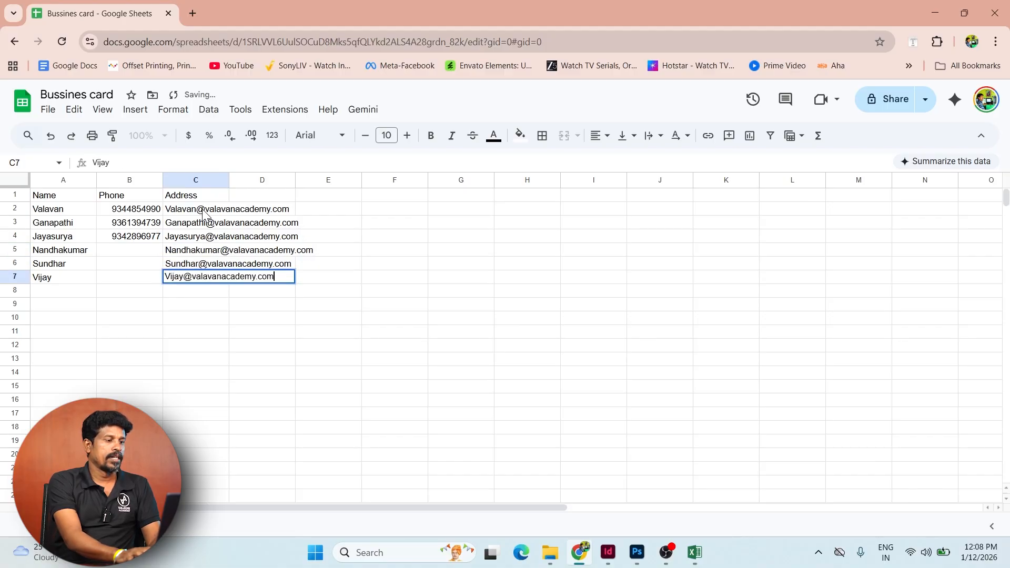
key(Return)
- Copy phone numbers B2:B4 and paste them into B5:B7
key(Up)
key(Up)
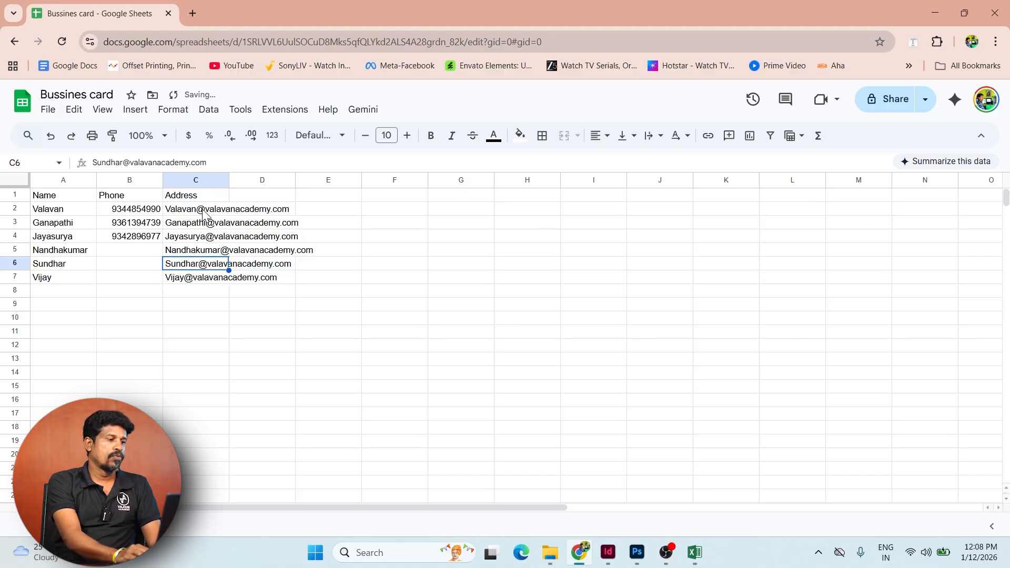
key(Left)
key(Left)
key(Up)
key(Up)
key(Right)
key(Up)
key(Up)
key(shift+Down)
key(shift+Down)
key(shift+Down)
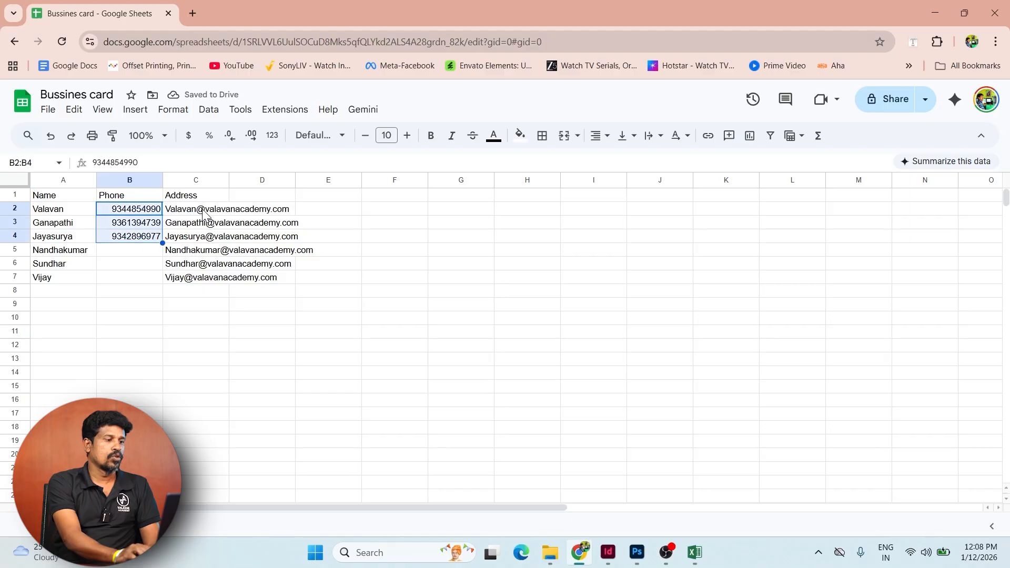
key(Up)
key(Down)
key(shift+Down)
key(shift+Down)
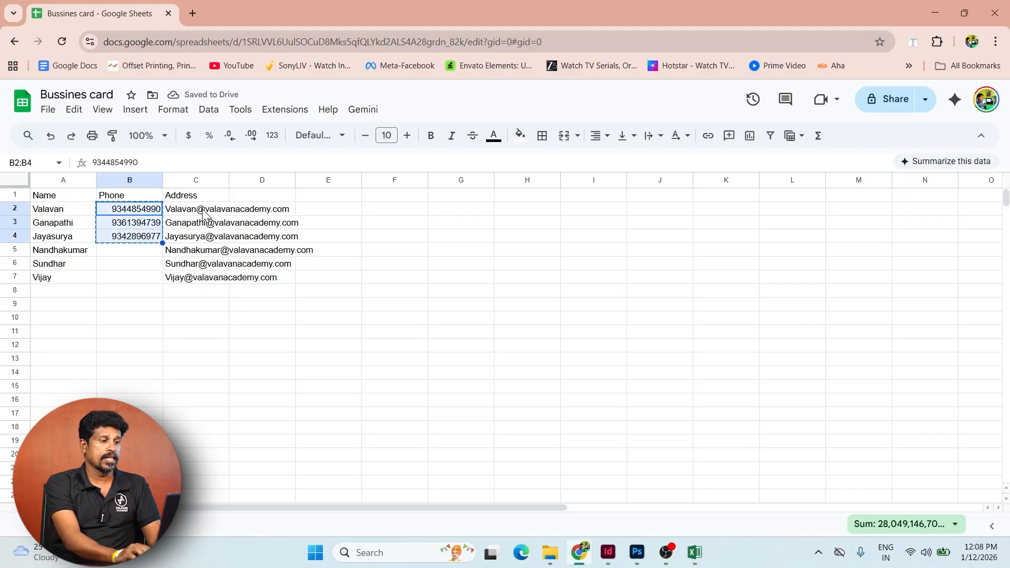
key(ctrl+c)
key(Down)
key(Down)
key(Down)
key(ctrl+v)
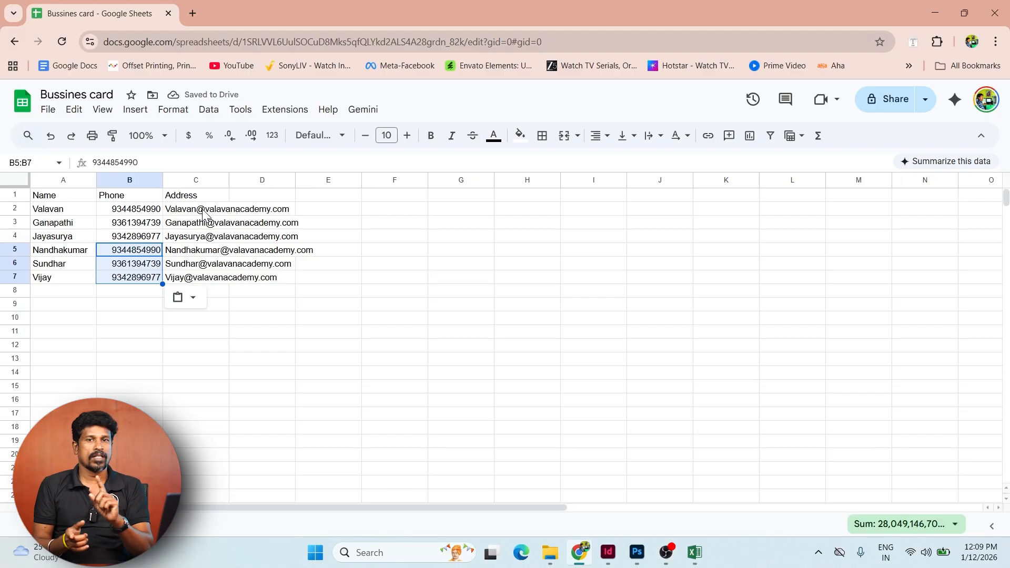
click(341, 347)
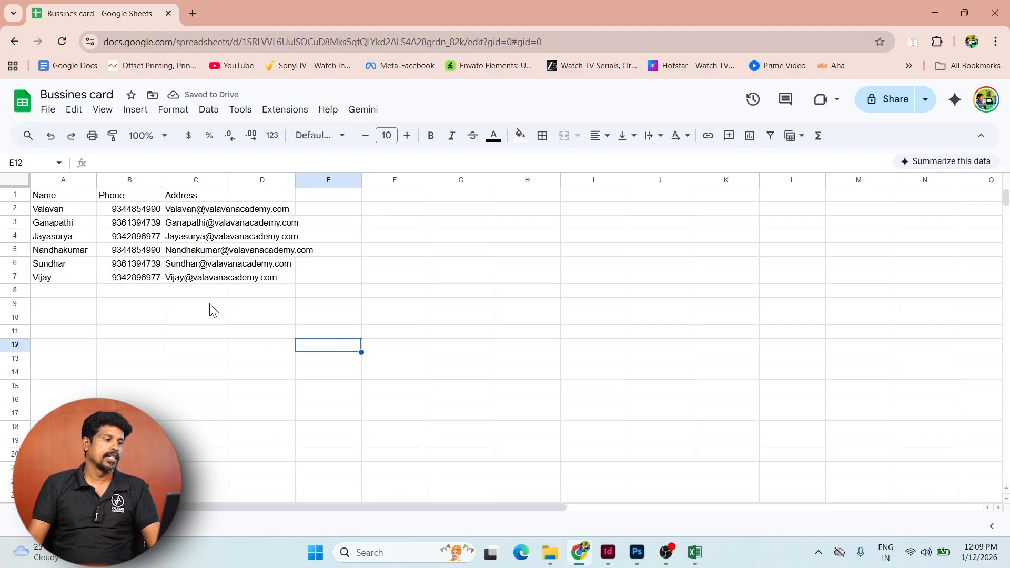
double_click(230, 180)
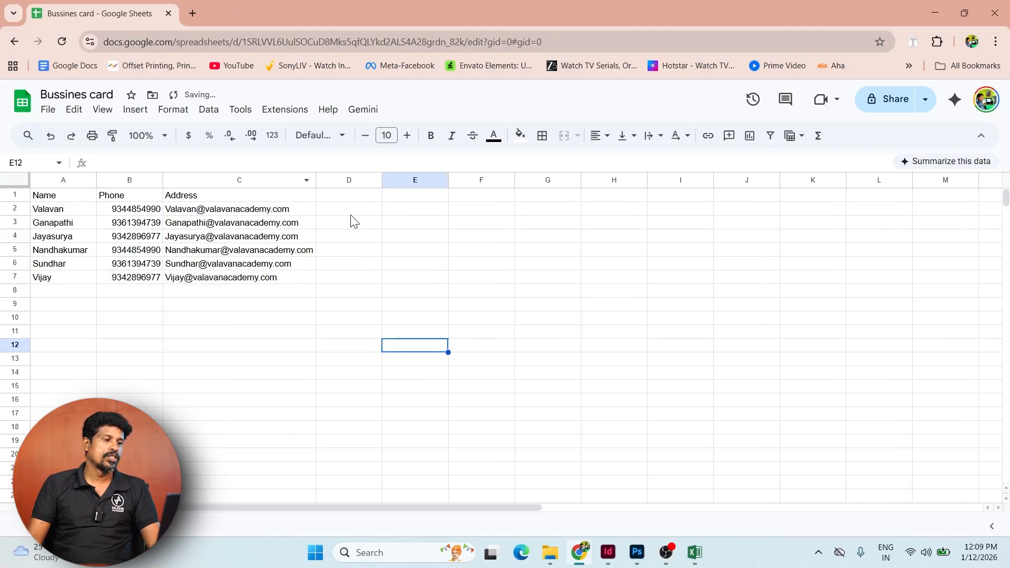
click(355, 200)
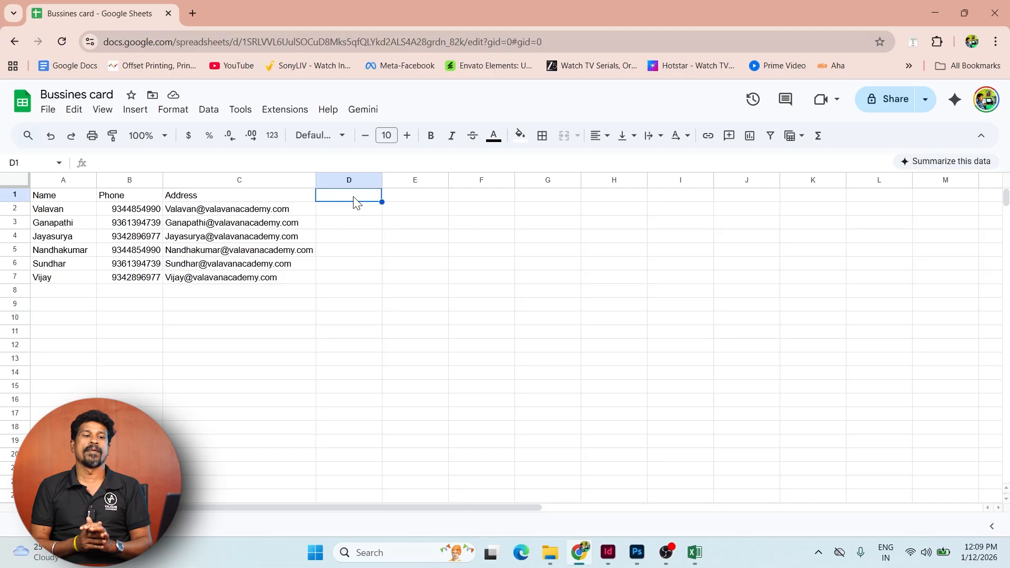
text(')
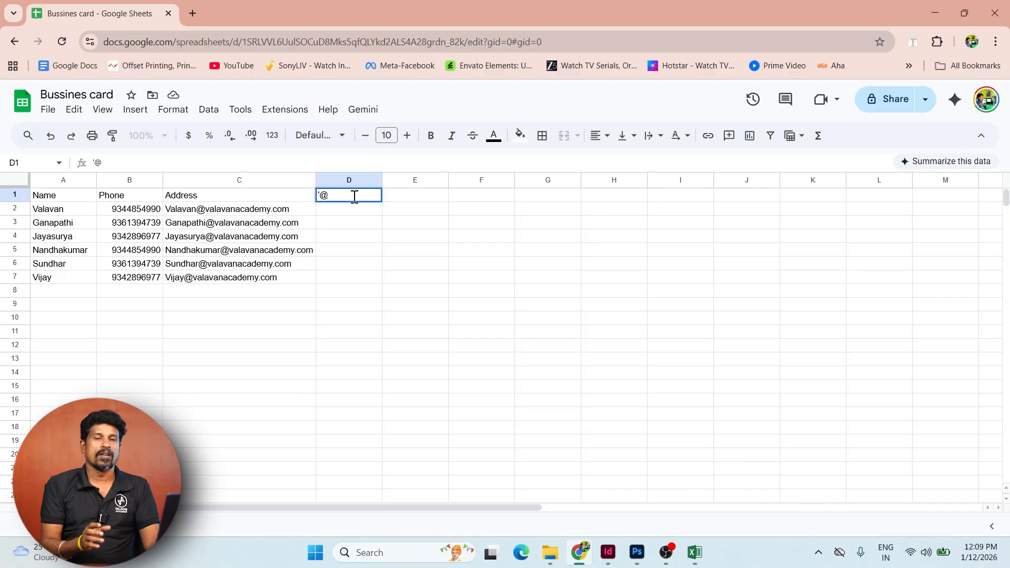
text(@imag)
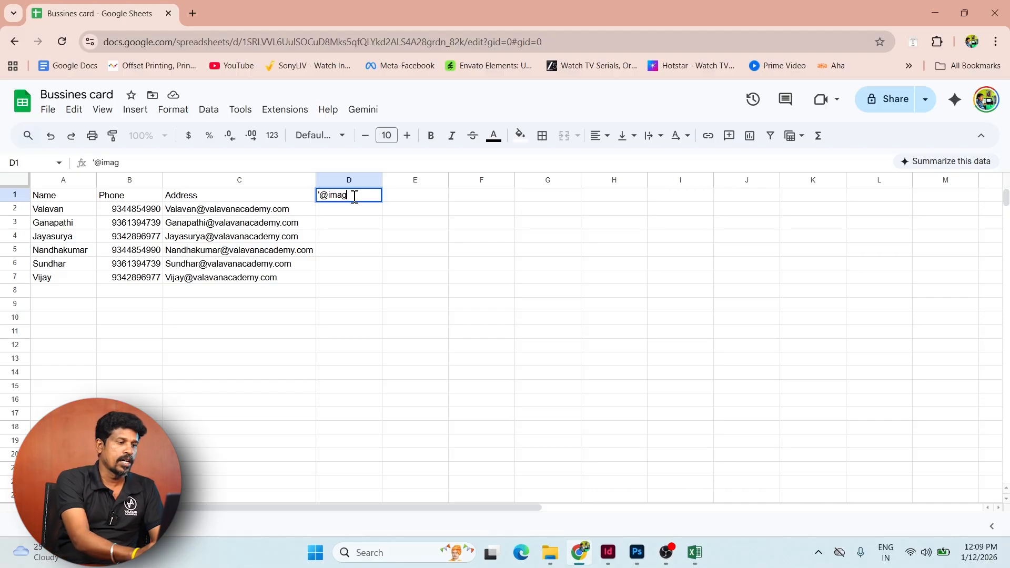
text(e)
key(Return)
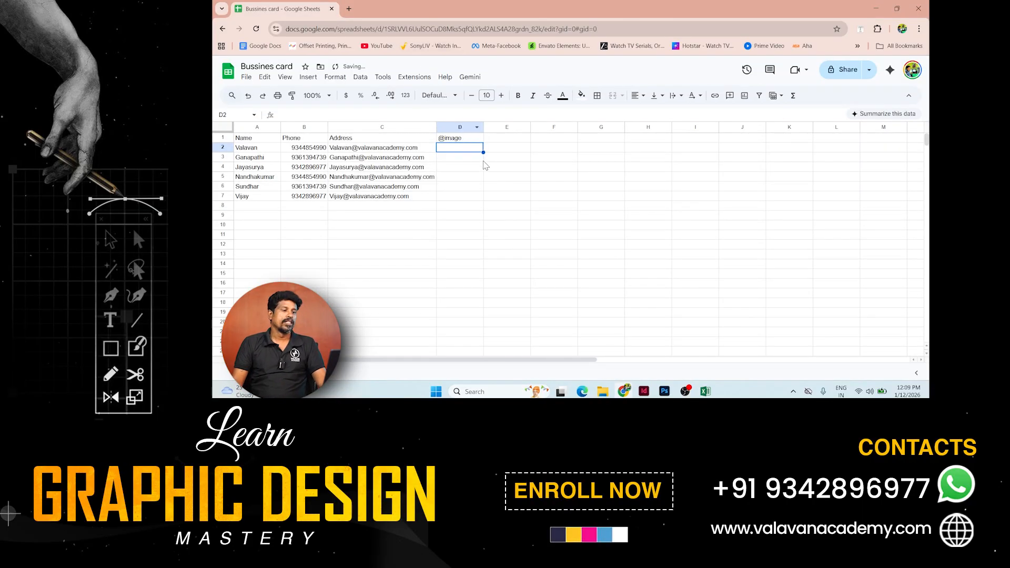
click(459, 137)
click(285, 114)
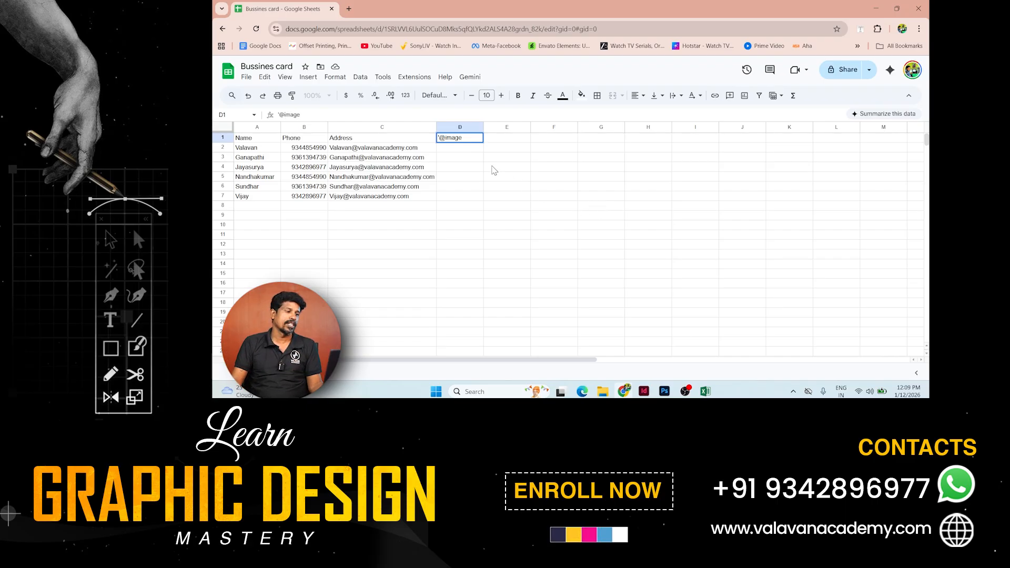
key(Return)
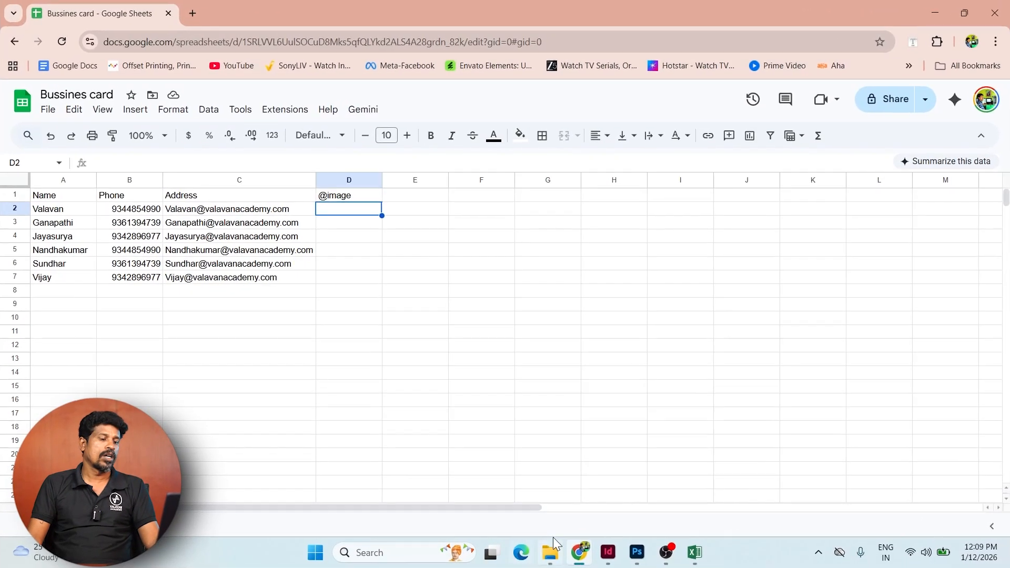
click(554, 538)
- Copy the five team photos from the Team folder into Downloads\Busines card
click(56, 180)
click(56, 164)
click(507, 197)
double_click(506, 195)
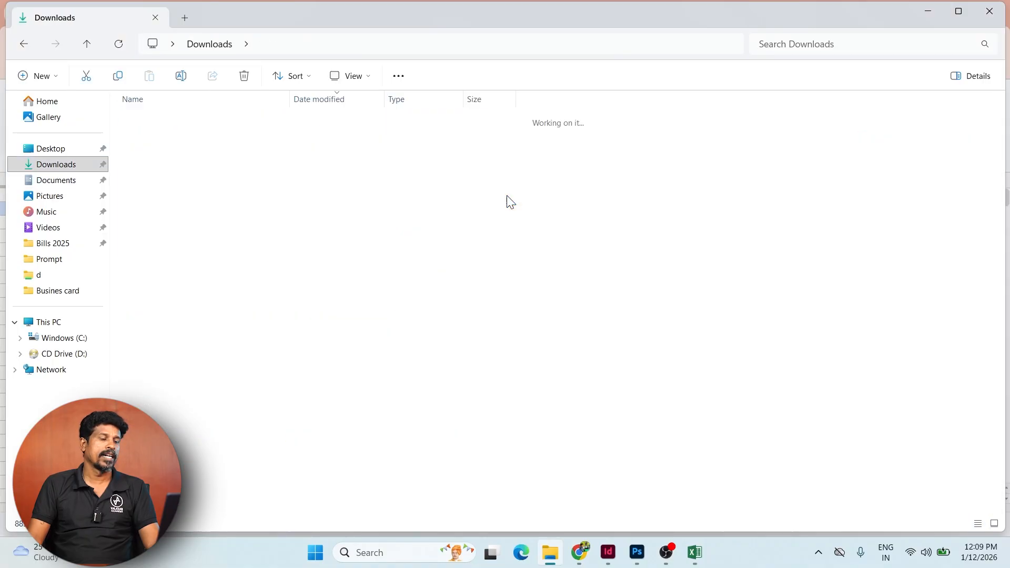
drag(165, 247, 161, 131)
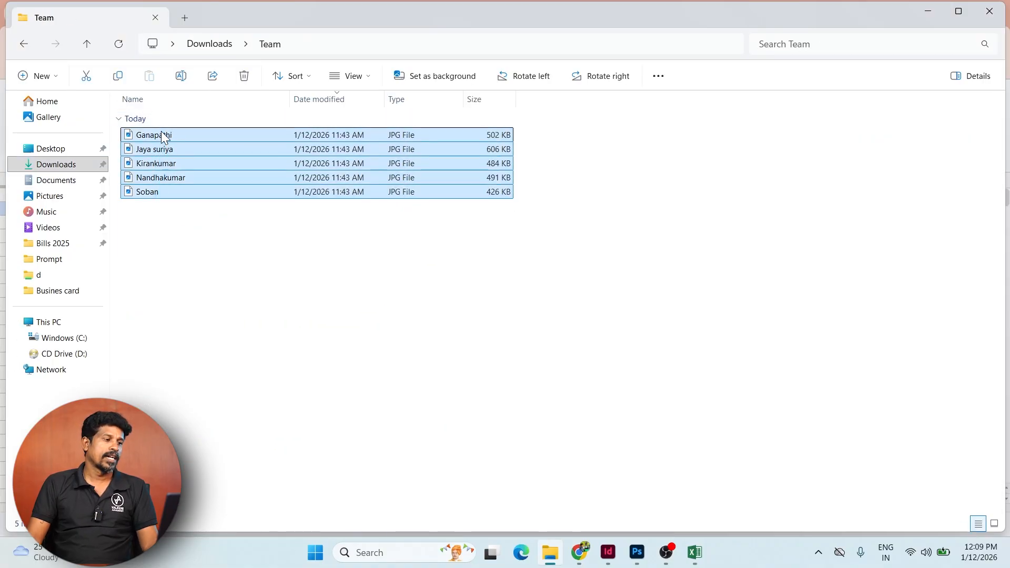
click(23, 43)
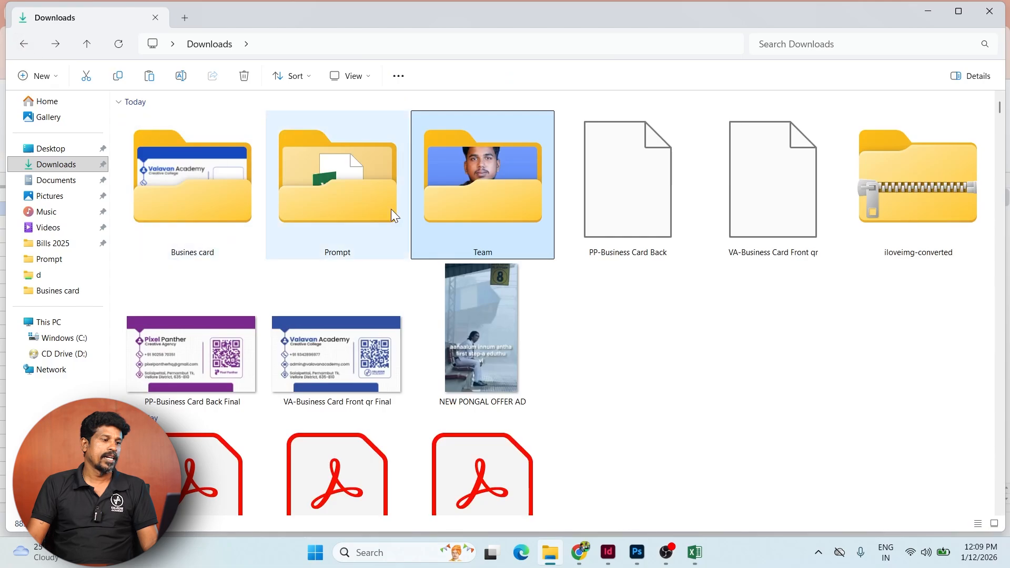
double_click(215, 196)
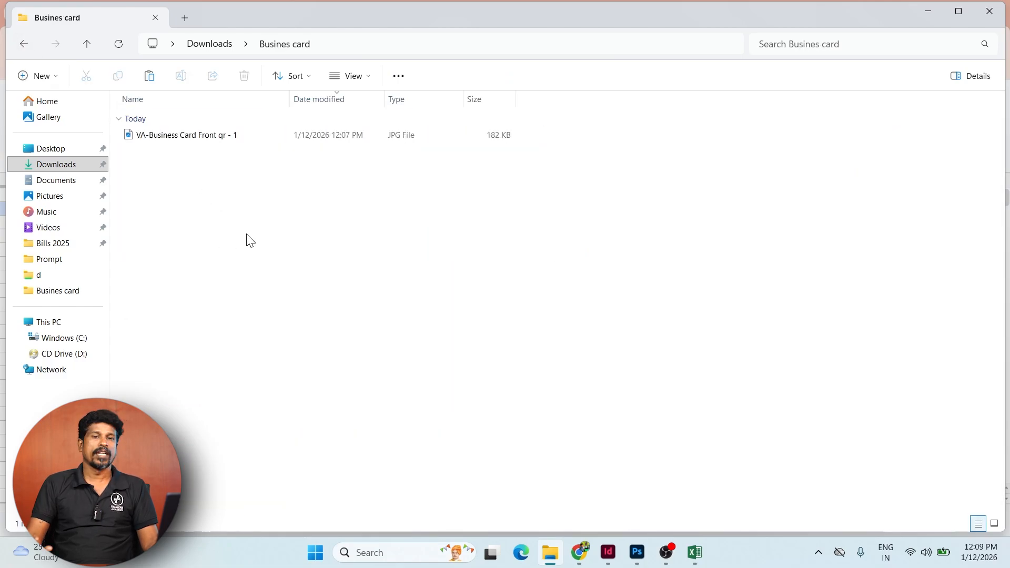
key(ctrl+v)
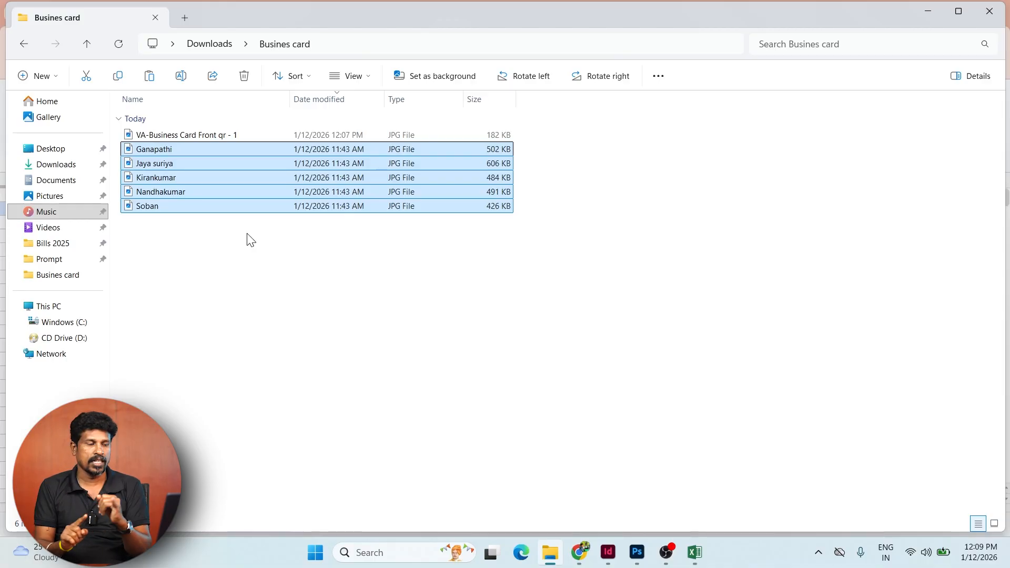
- Select the pasted JPG files in Busines card and open, then dismiss, their context menu
click(247, 239)
click(181, 151)
drag(184, 271, 168, 144)
click(215, 271)
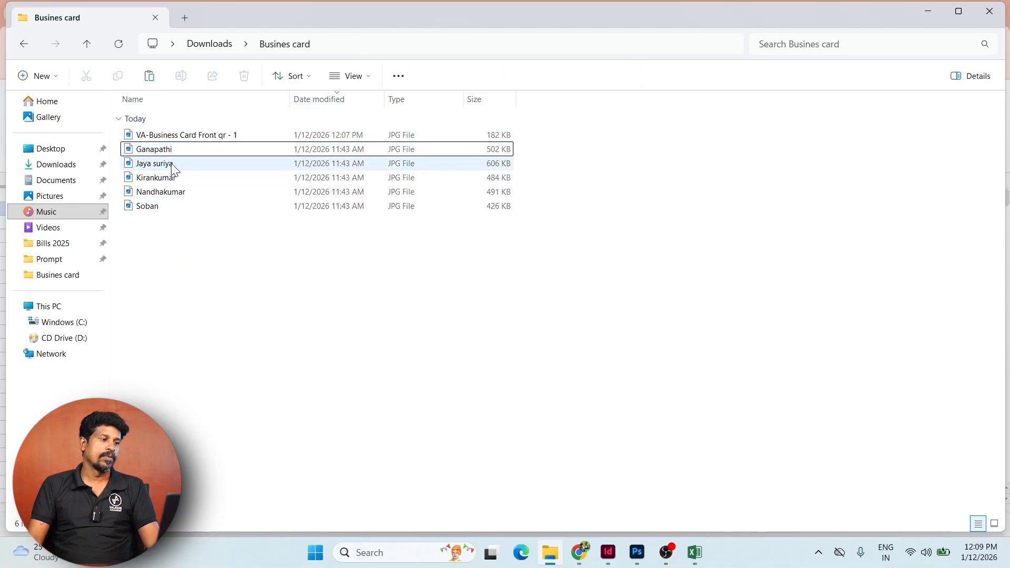
click(171, 150)
drag(196, 279, 188, 130)
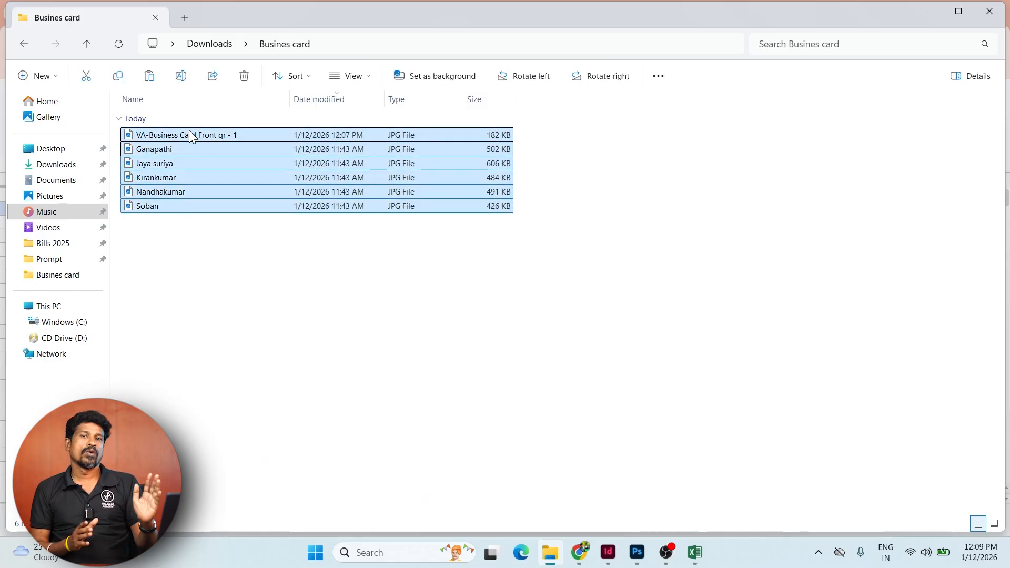
drag(188, 130, 216, 143)
right_click(215, 142)
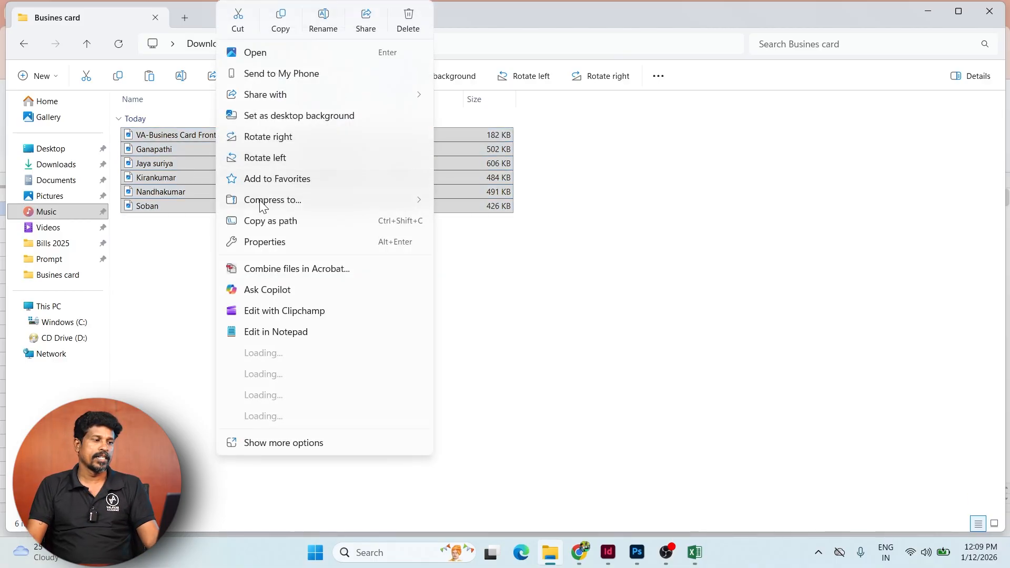
click(147, 280)
- Start renaming the first photo, cancel it, and briefly check Google Sheets
click(177, 149)
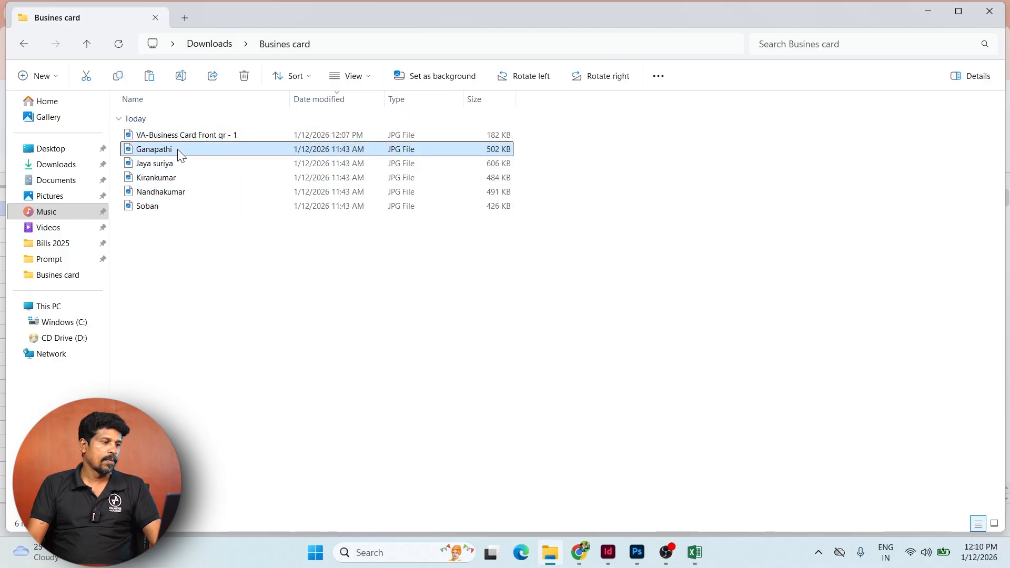
key(F2)
key(ctrl+c)
click(391, 274)
key(alt+Tab)
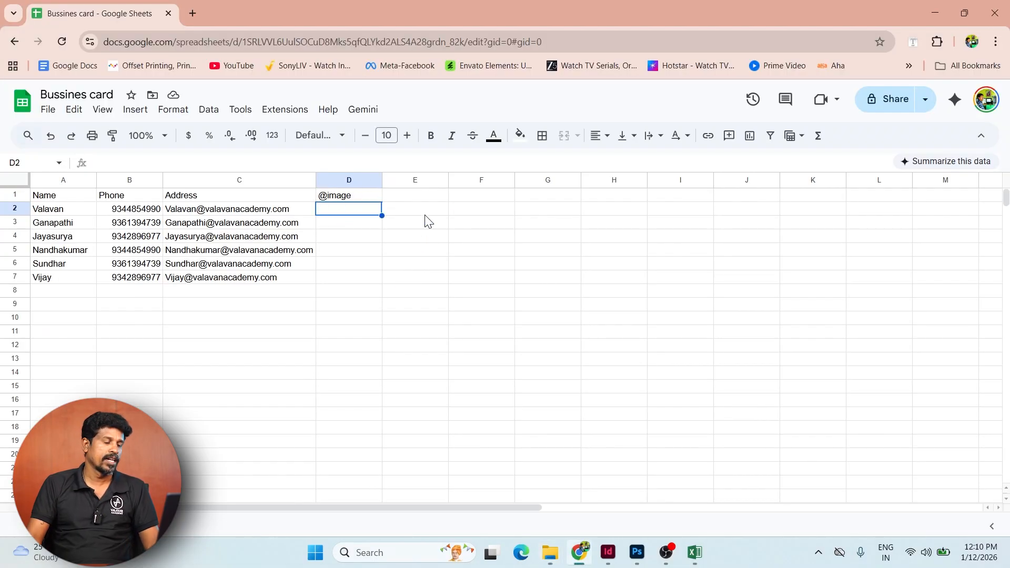
key(alt+Tab)
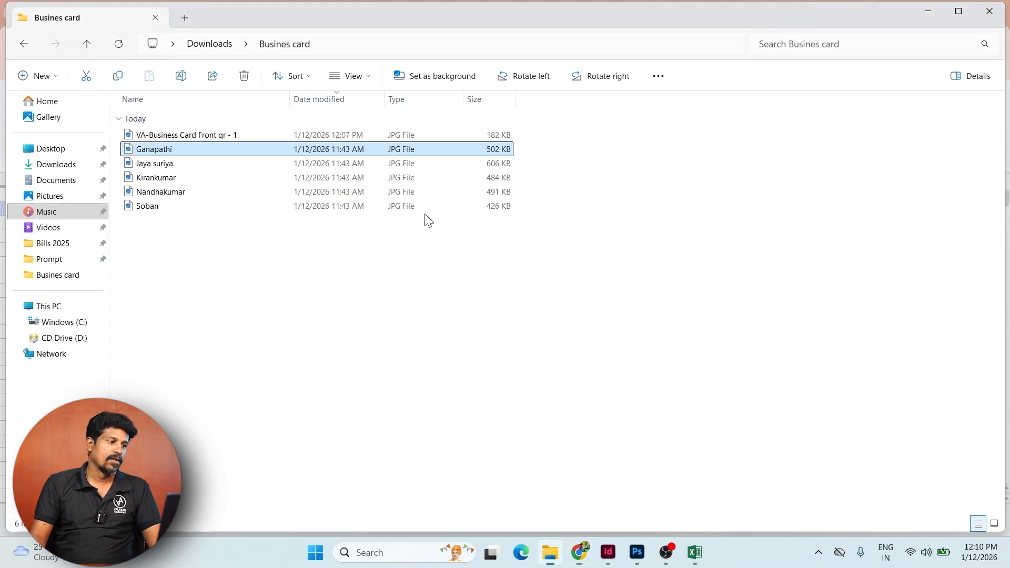
- Copy the portrait PNG from the Desktop into the Busines card folder
click(47, 149)
scroll(733, 378, down, 10)
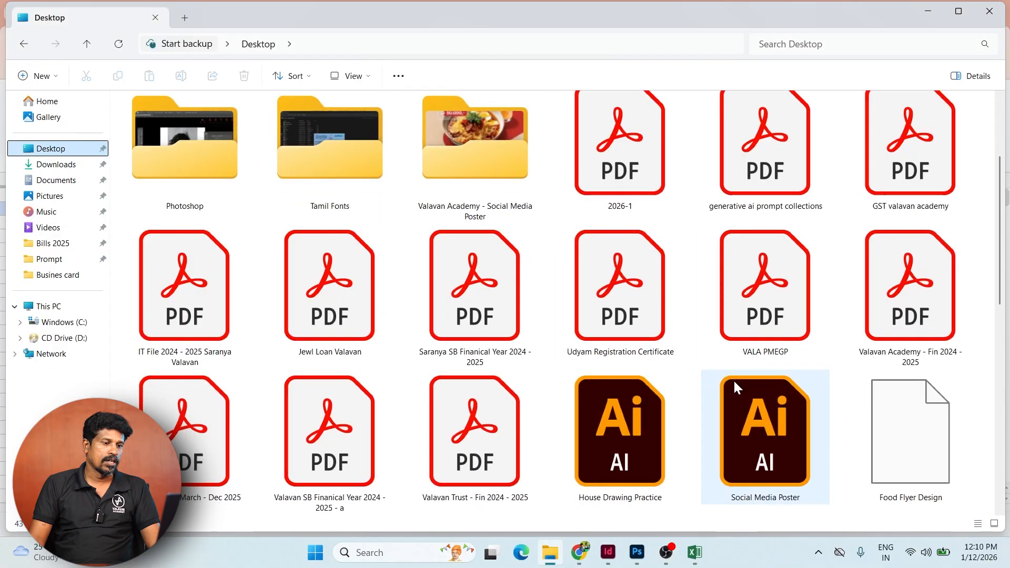
click(774, 331)
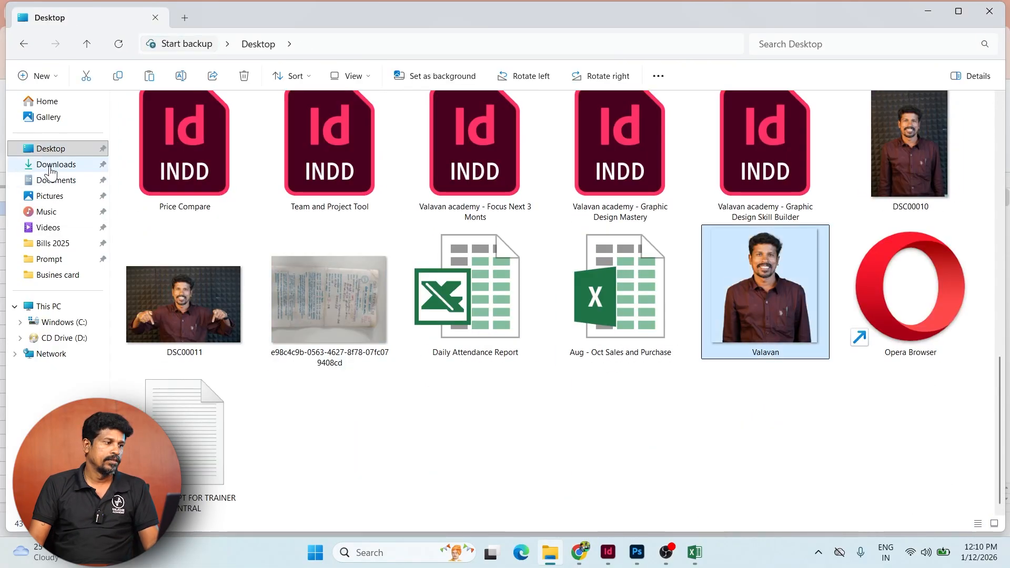
click(53, 165)
key(ctrl+v)
click(304, 341)
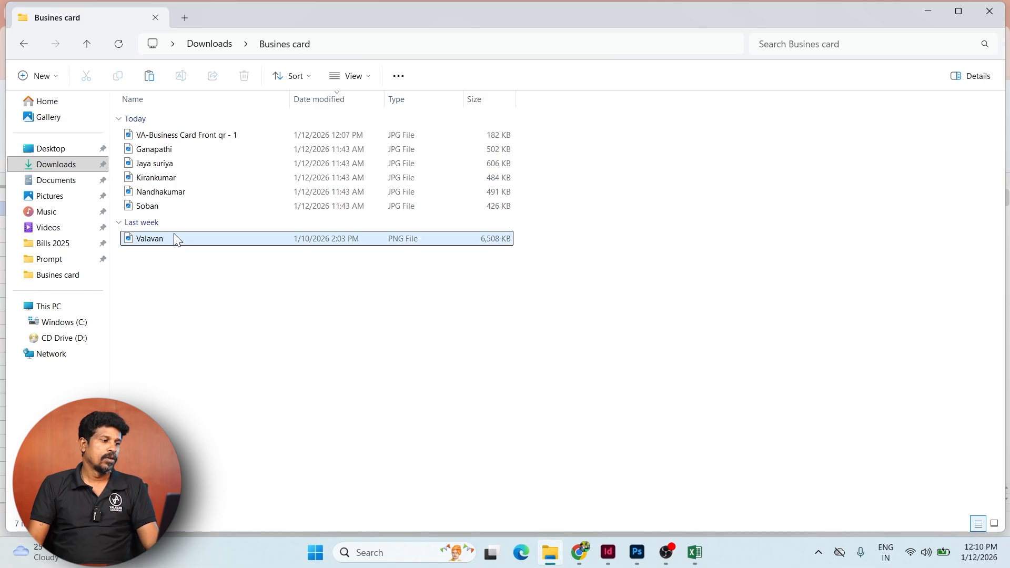
- Select all six portrait images and copy their file paths
click(171, 179)
click(171, 191)
click(170, 205)
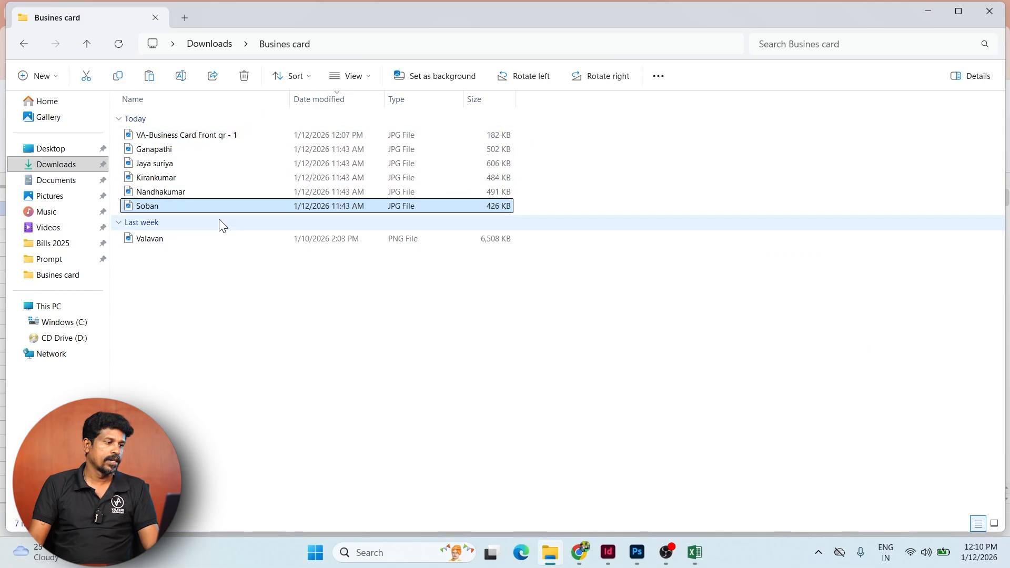
click(186, 149)
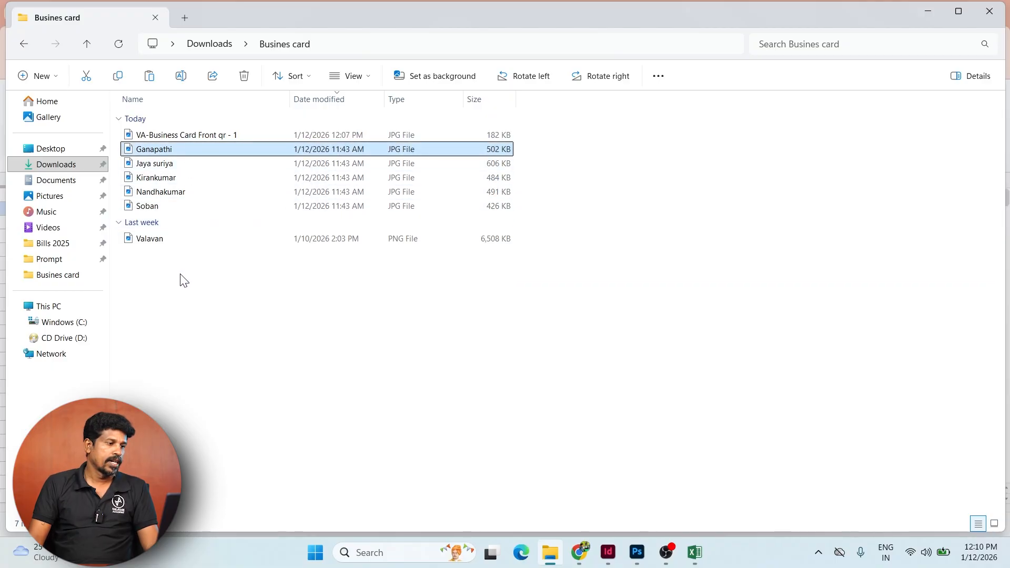
drag(177, 281, 178, 151)
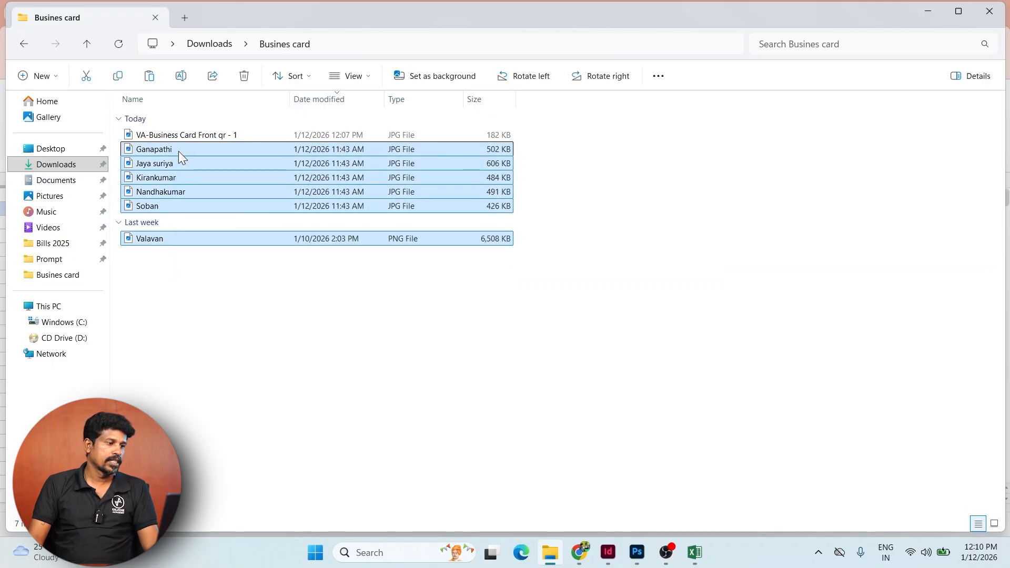
right_click(178, 150)
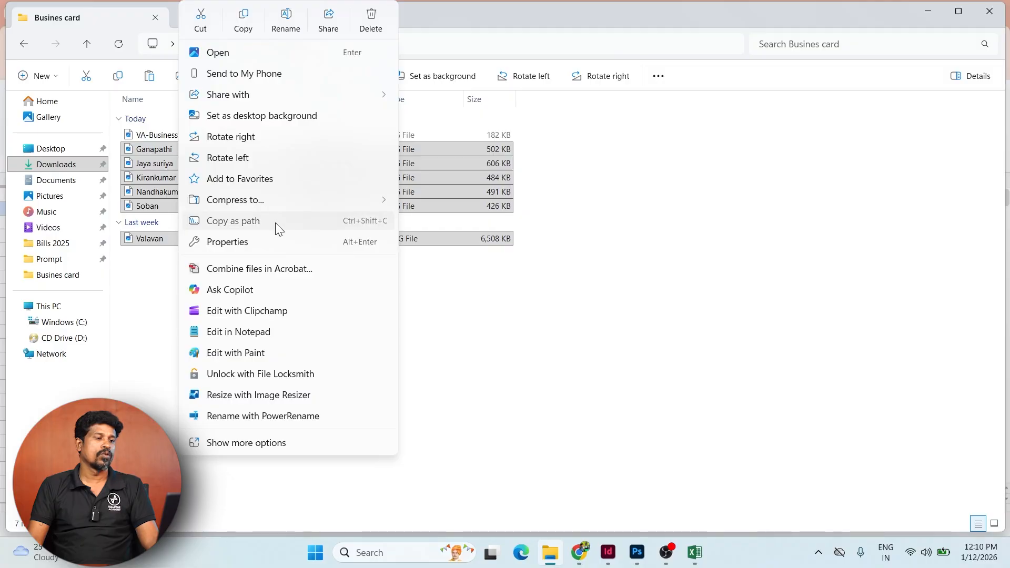
click(276, 222)
key(alt+Tab)
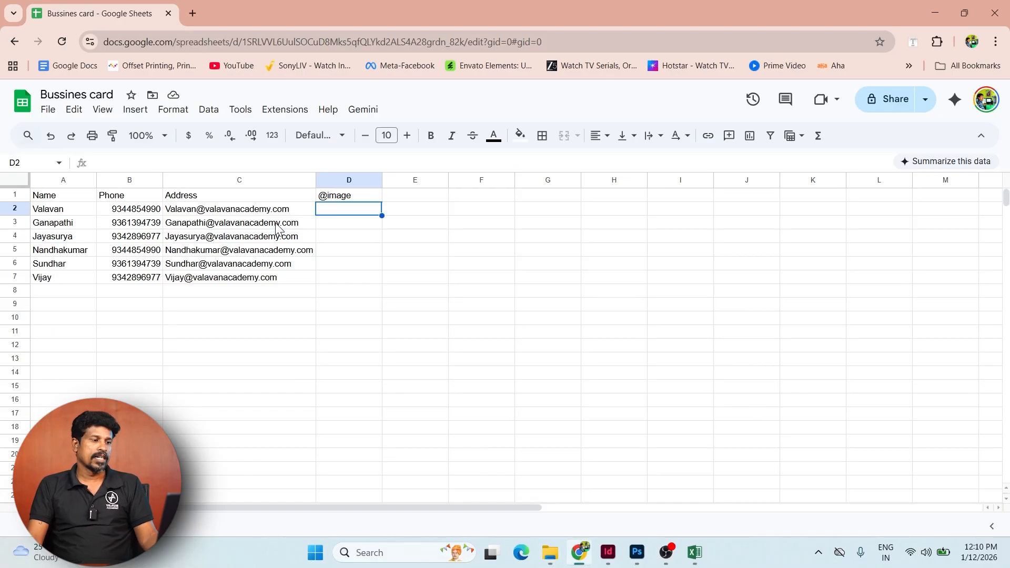
- Paste the six image paths into D2:D7 and auto-fit column D
key(ctrl+v)
click(461, 334)
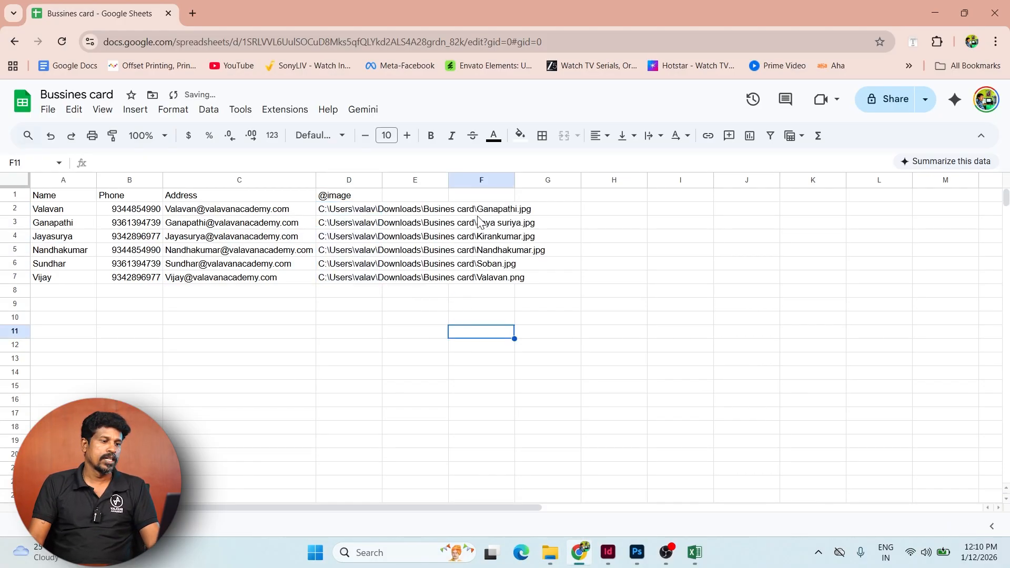
double_click(382, 179)
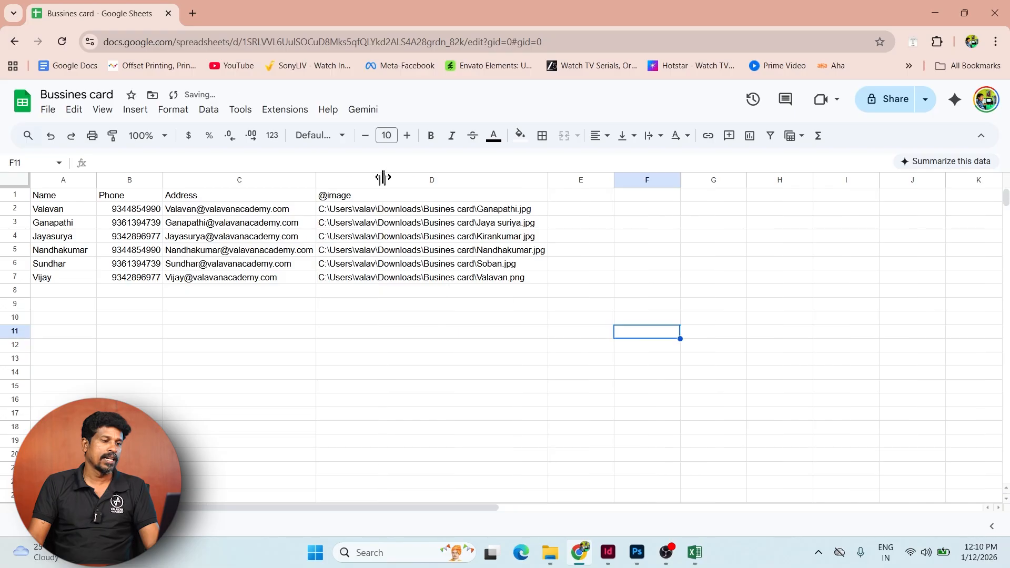
click(519, 208)
double_click(519, 207)
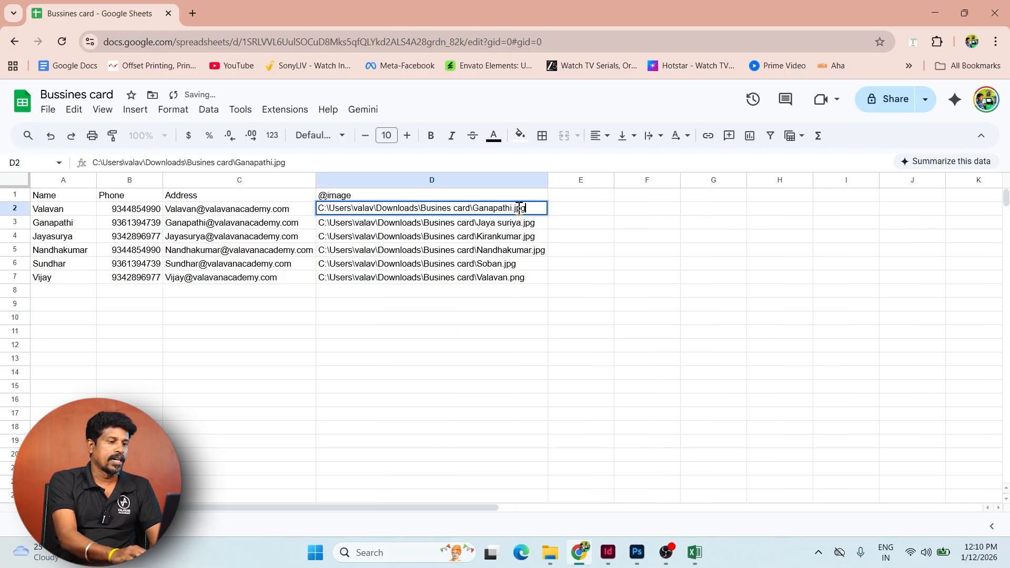
key(ctrl+shift+Left)
key(ctrl+shift+Left)
key(ctrl+shift+Left)
key(ctrl+shift+Left)
key(ctrl+shift+Left)
key(ctrl+shift+Left)
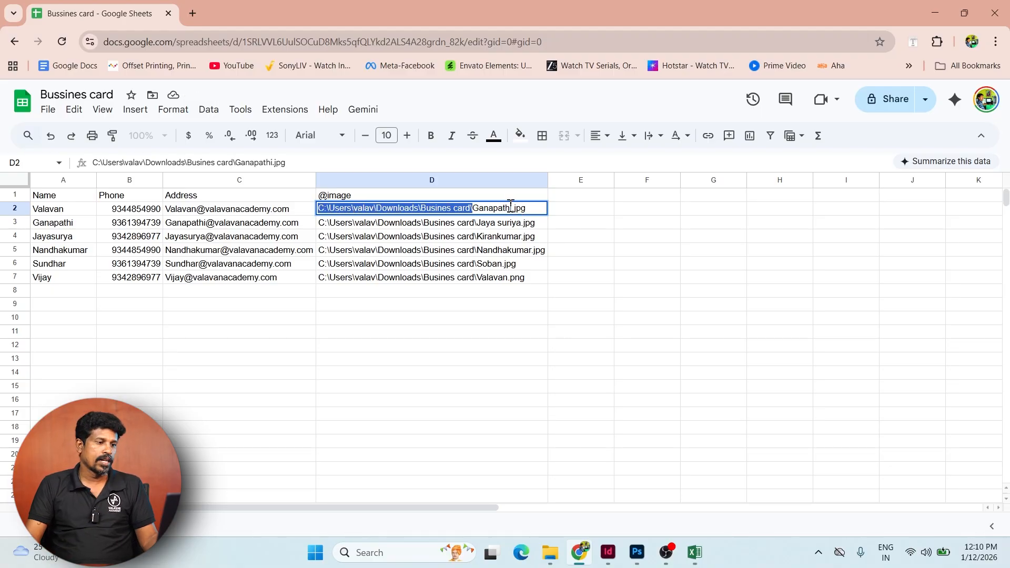
key(Return)
click(508, 210)
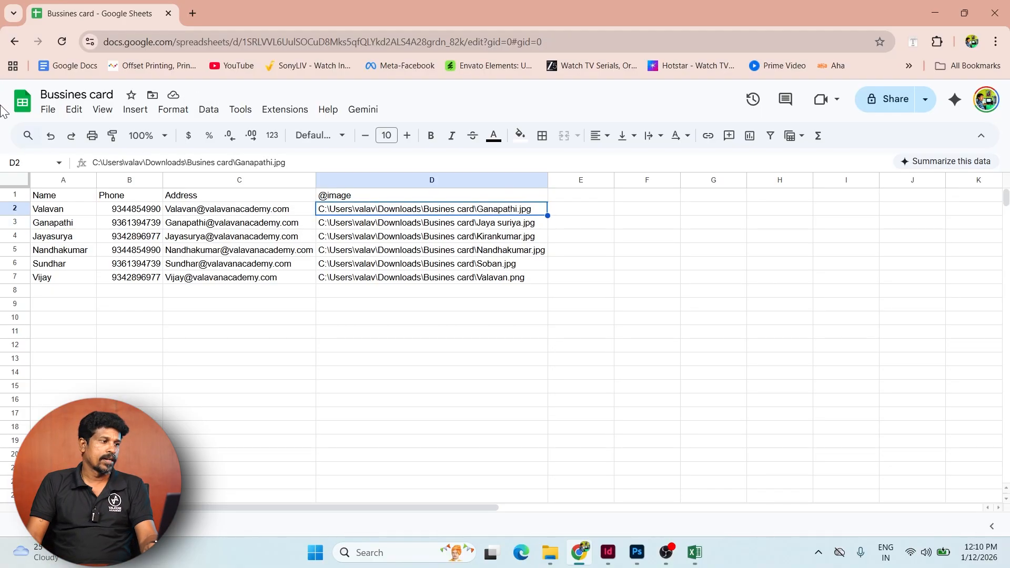
- Find and replace the Downloads folder path with nothing, leaving bare file names
click(74, 109)
click(237, 331)
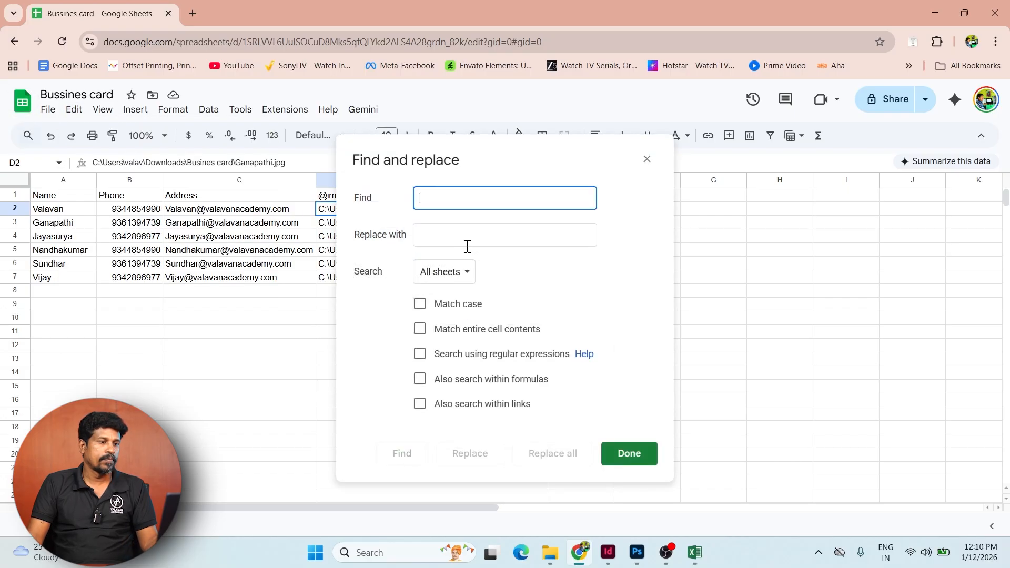
key(ctrl+v)
click(553, 453)
click(630, 453)
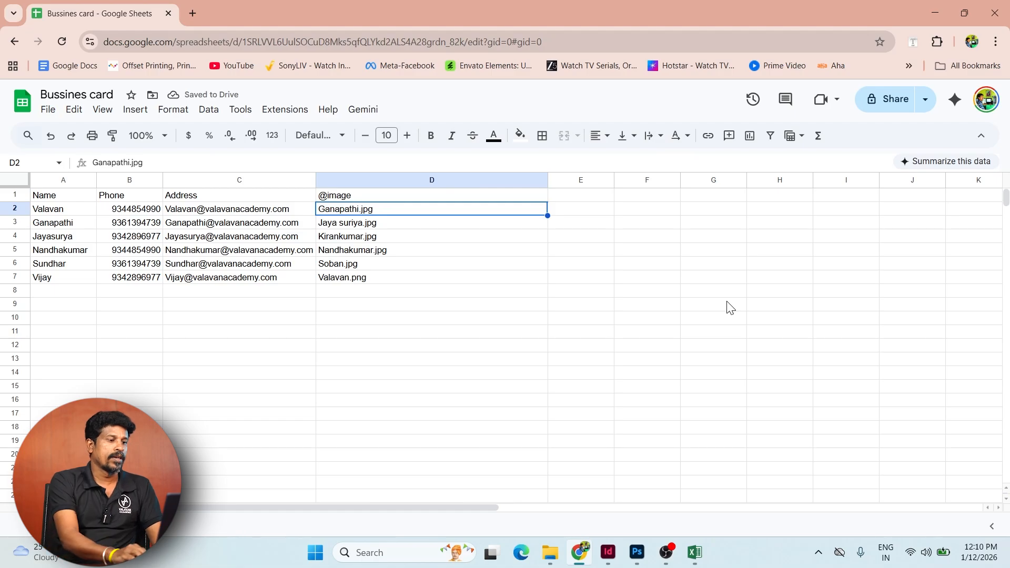
- Try editing the name in A2, then undo back to the original name
key(Down)
key(Left)
key(Left)
key(Left)
key(Up)
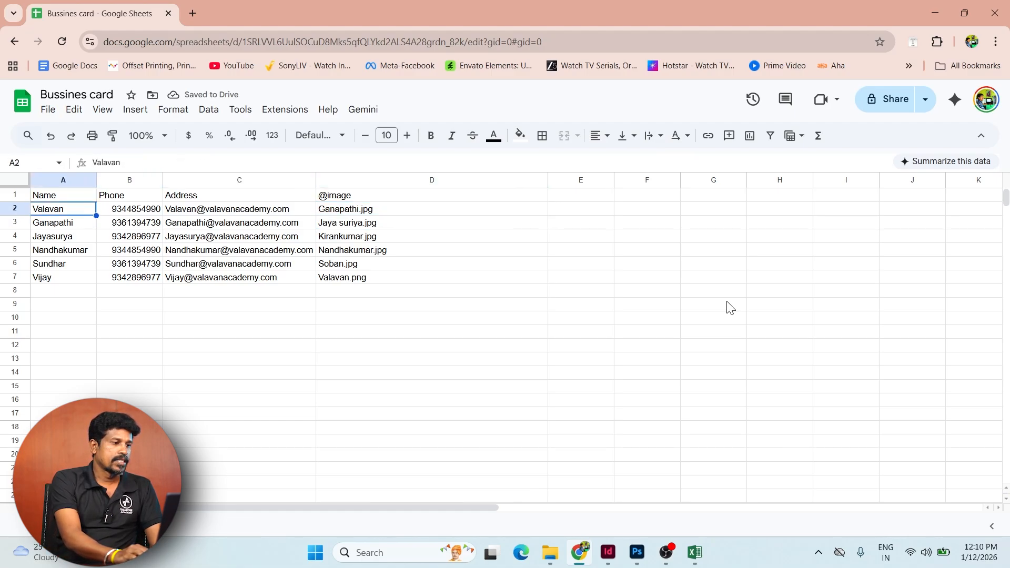
text(Va)
key(BackSpace)
key(BackSpace)
key(Return)
key(Down)
key(Up)
key(Up)
text(Va)
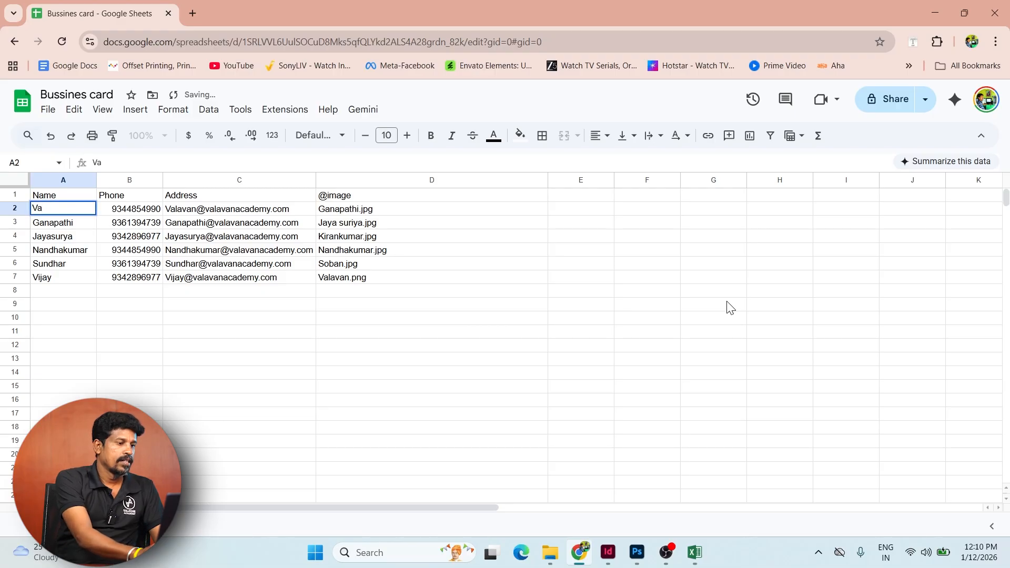
key(Return)
key(ctrl+z)
key(ctrl+z)
key(Down)
key(Down)
key(Down)
key(Down)
key(Down)
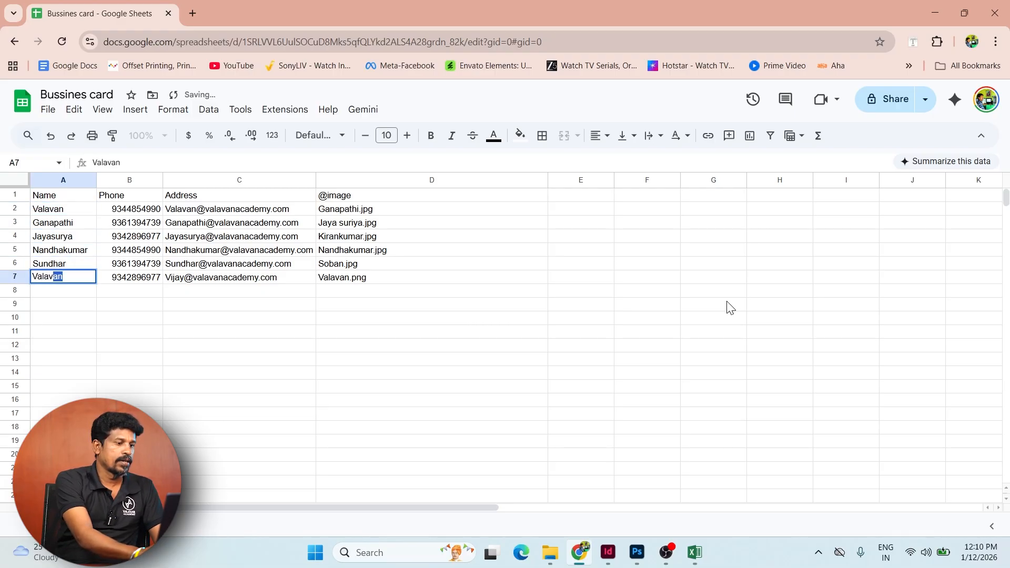
- Retype the Name cells from the bottom up so each matches its image file name
key(Up)
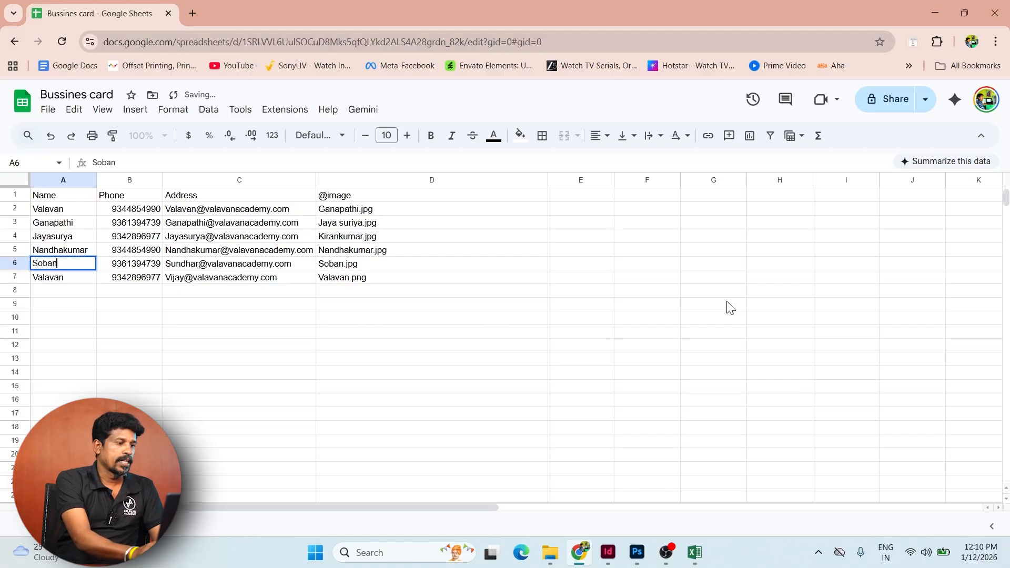
key(Return)
key(Up)
key(Up)
key(Up)
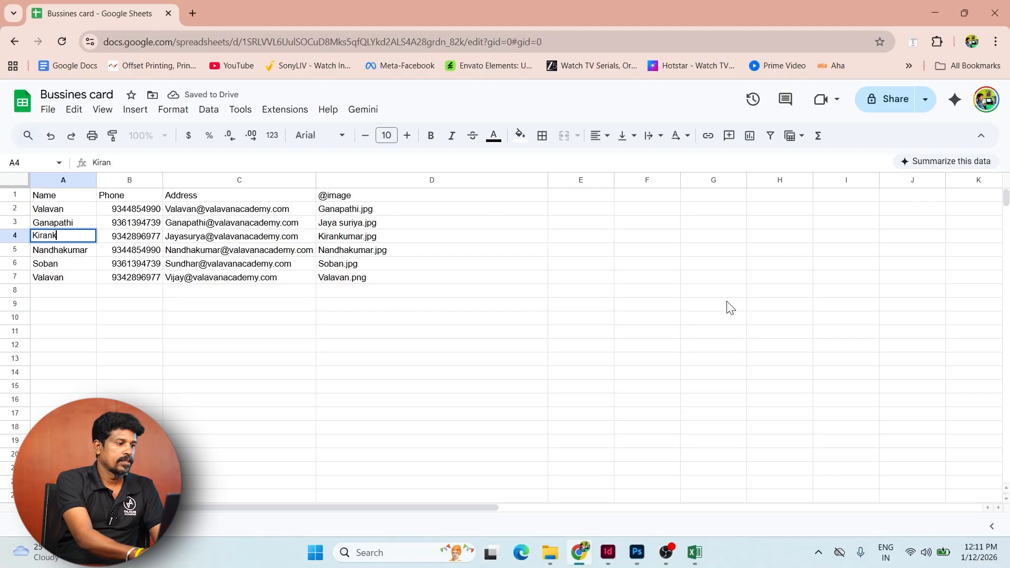
key(Return)
key(Up)
key(Up)
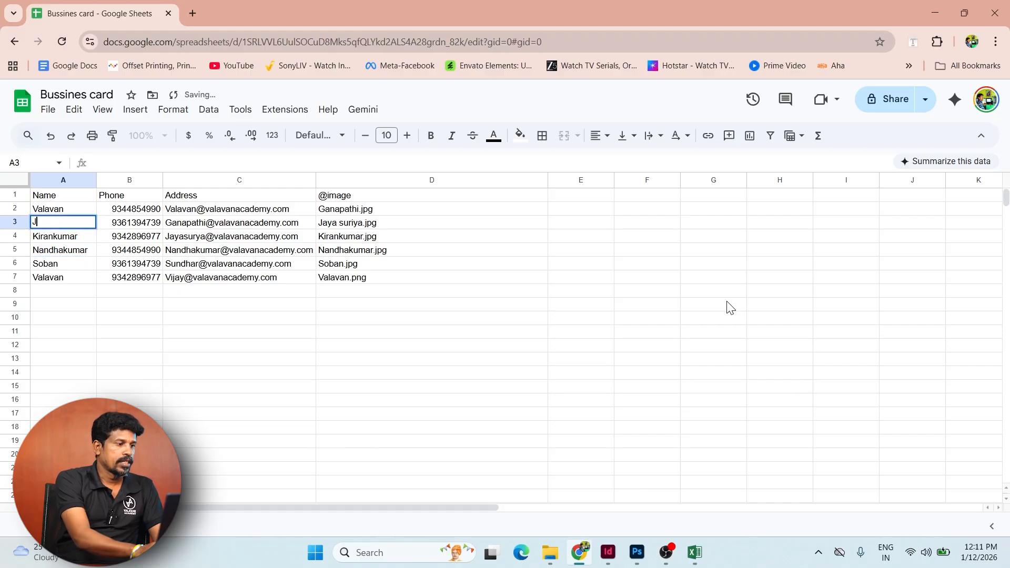
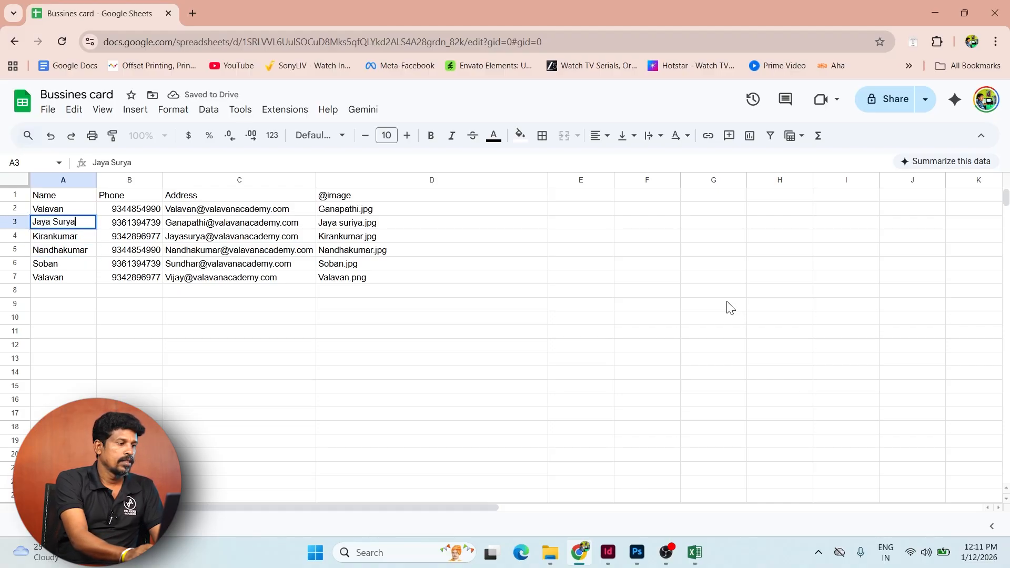
key(Return)
key(Up)
key(Up)
key(Return)
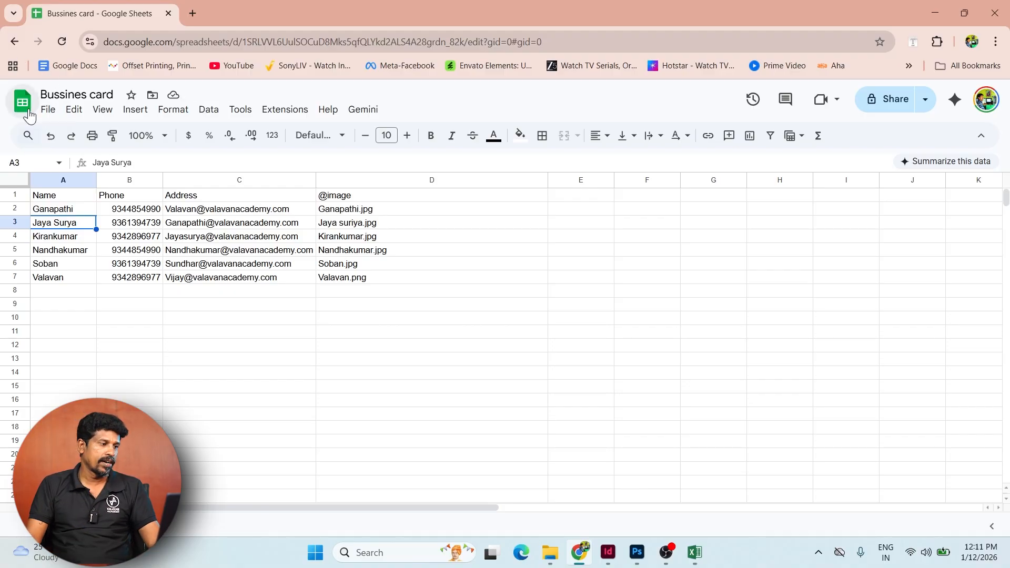
- Download the sheet as Comma Separated Values (.csv)
click(48, 112)
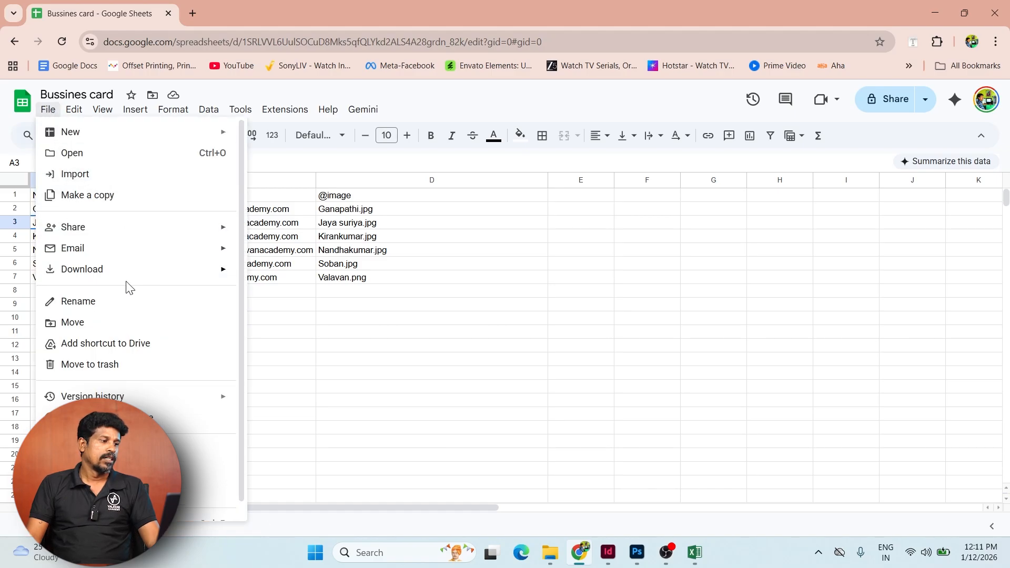
mouse_move(134, 271)
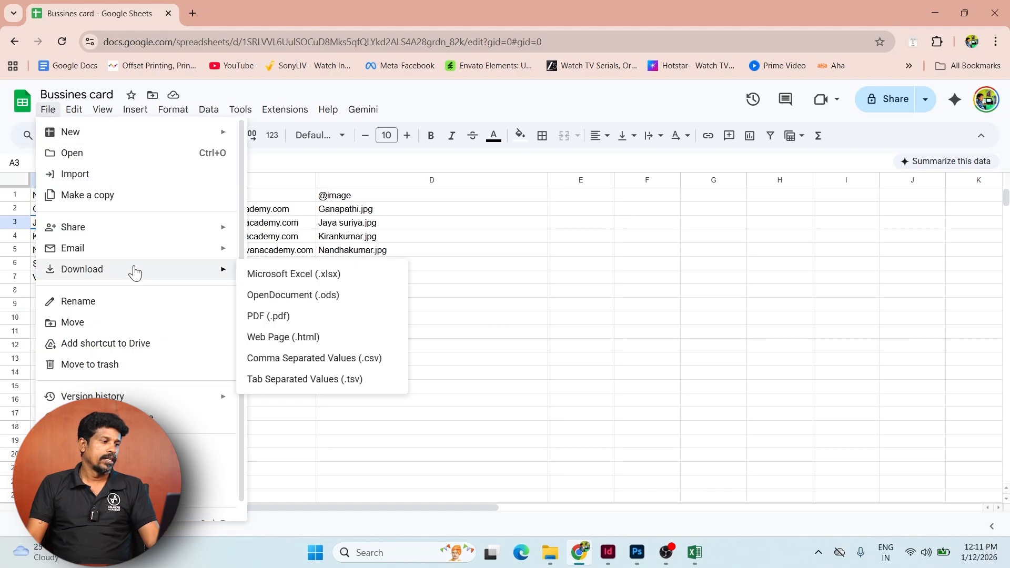
click(323, 360)
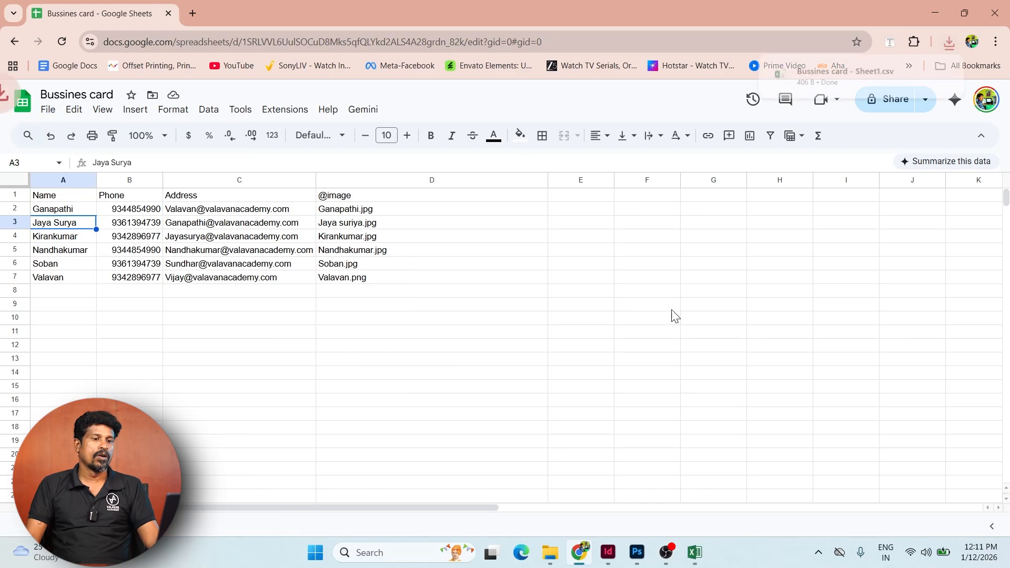
click(550, 552)
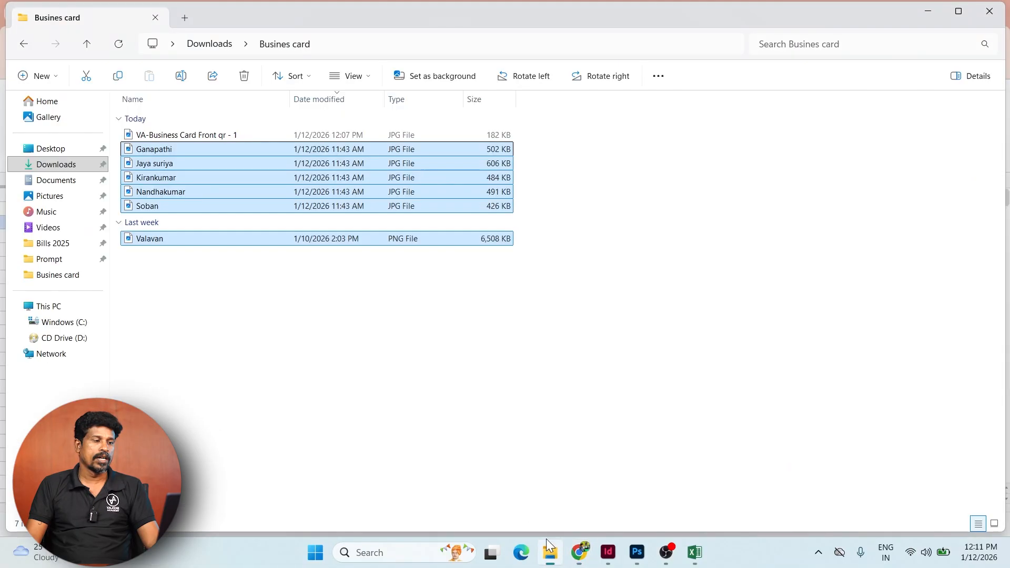
- Move Bussines card - Sheet1.csv from Downloads into the Busines card folder
click(57, 164)
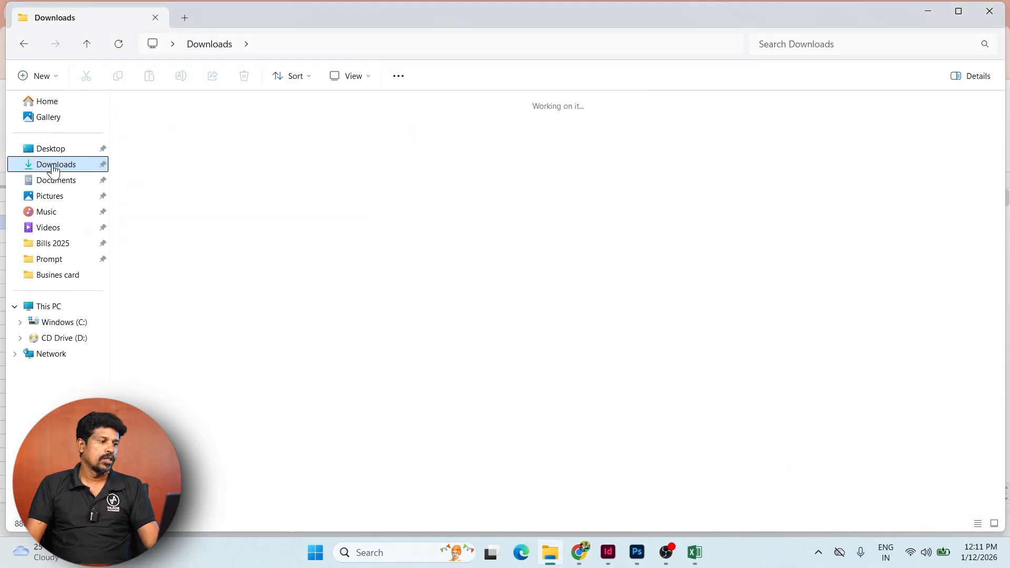
click(330, 197)
click(931, 403)
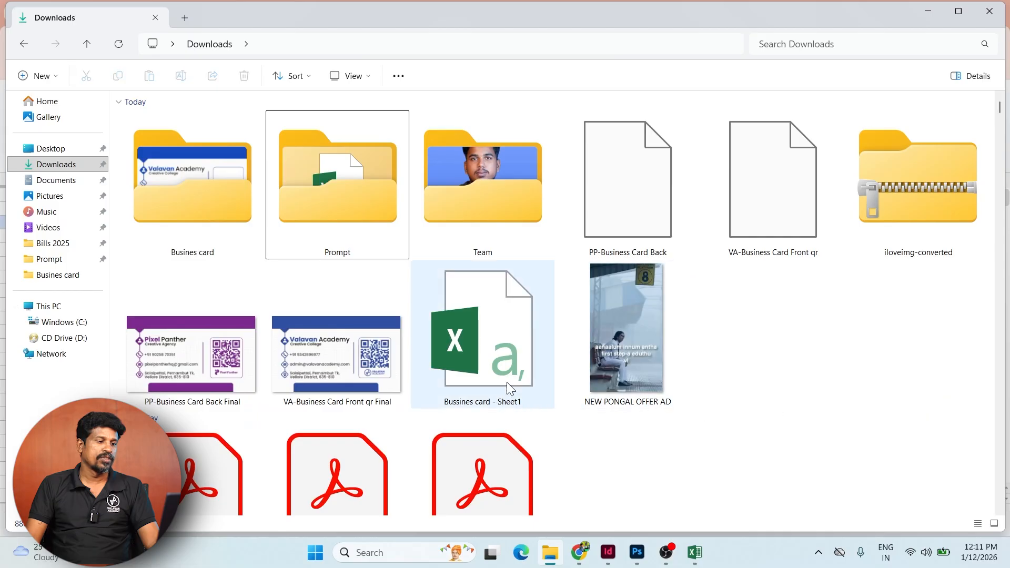
drag(475, 330, 197, 170)
double_click(197, 170)
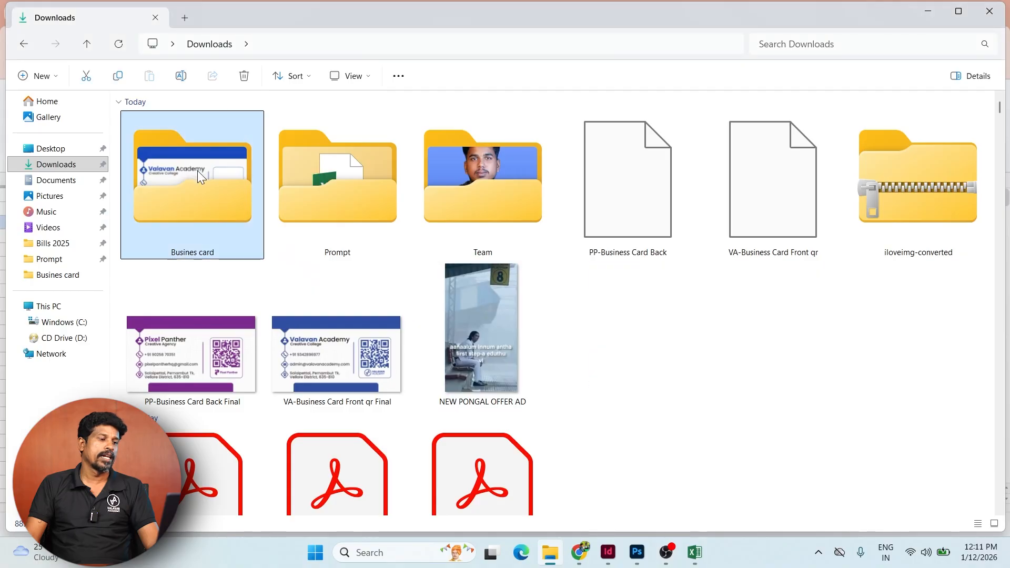
click(186, 138)
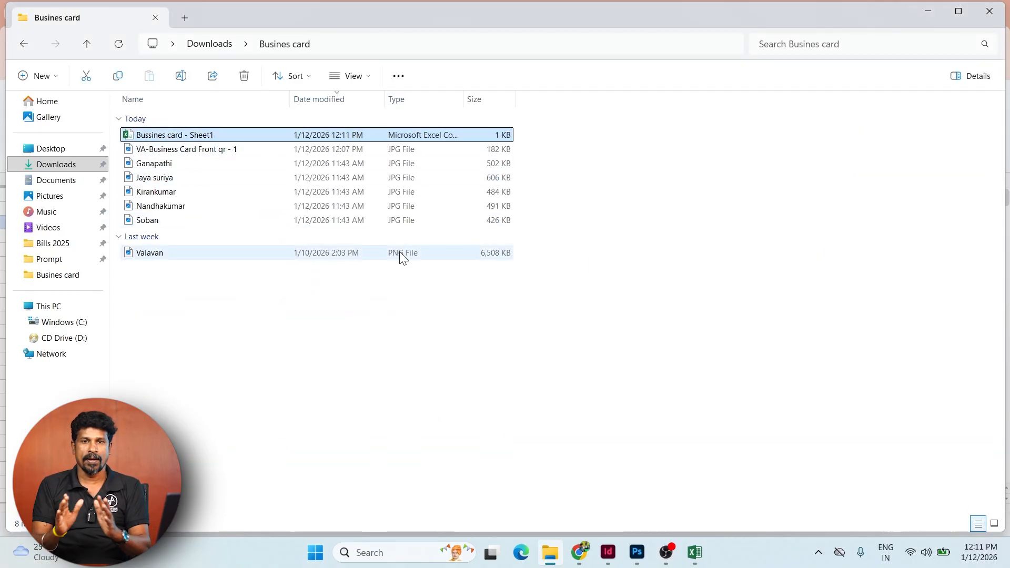
click(417, 329)
click(197, 136)
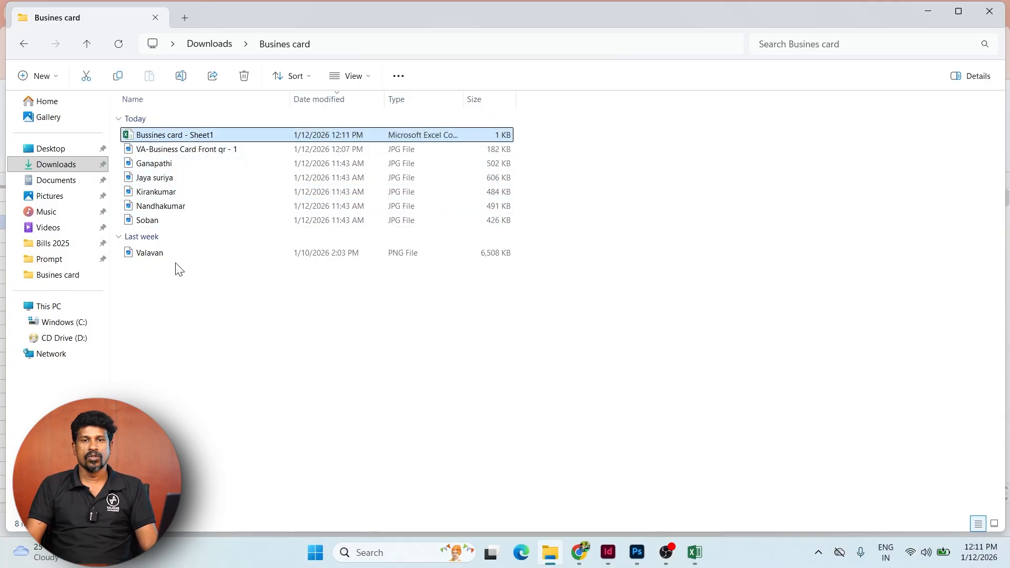
click(608, 553)
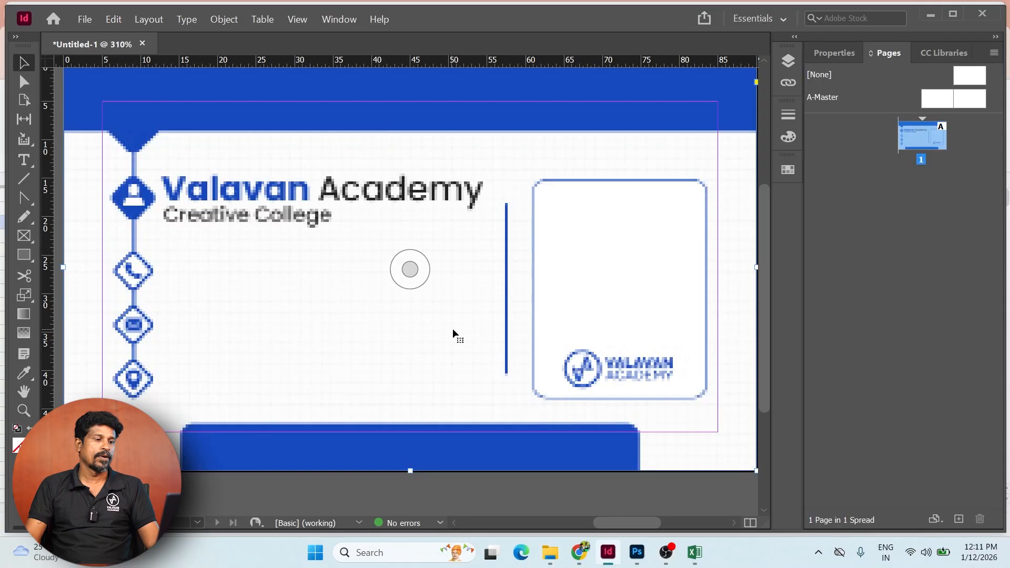
- Draw a text frame beside the contact icons and set the font to Sora Medium
drag(336, 277, 410, 288)
key(t)
drag(236, 261, 571, 416)
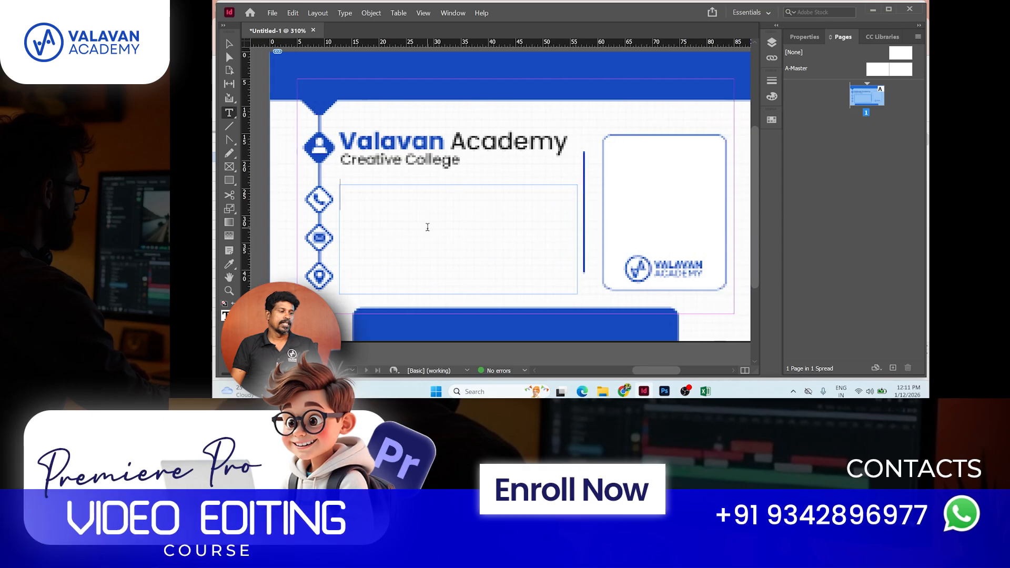
key(ctrl+t)
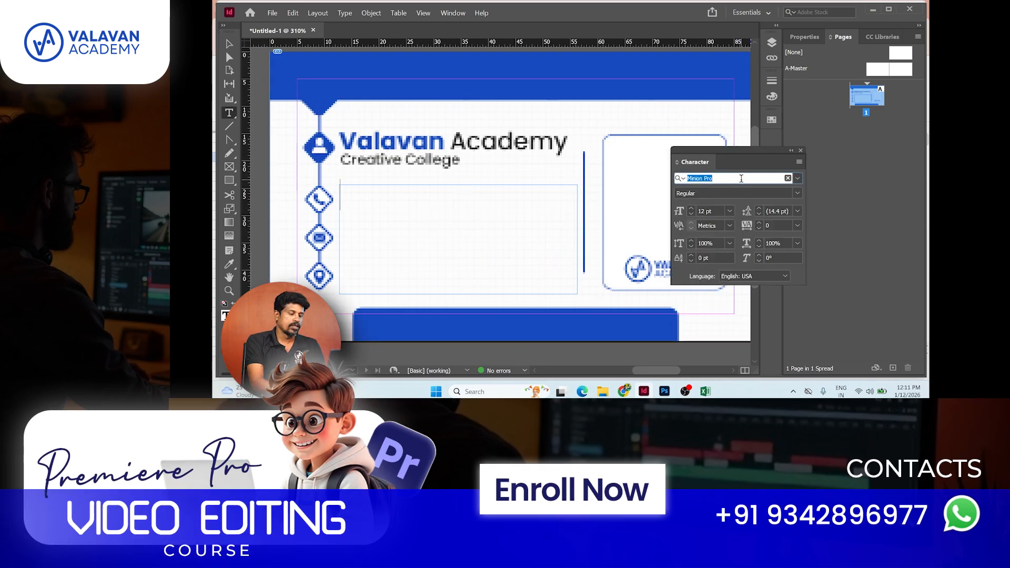
text(sor)
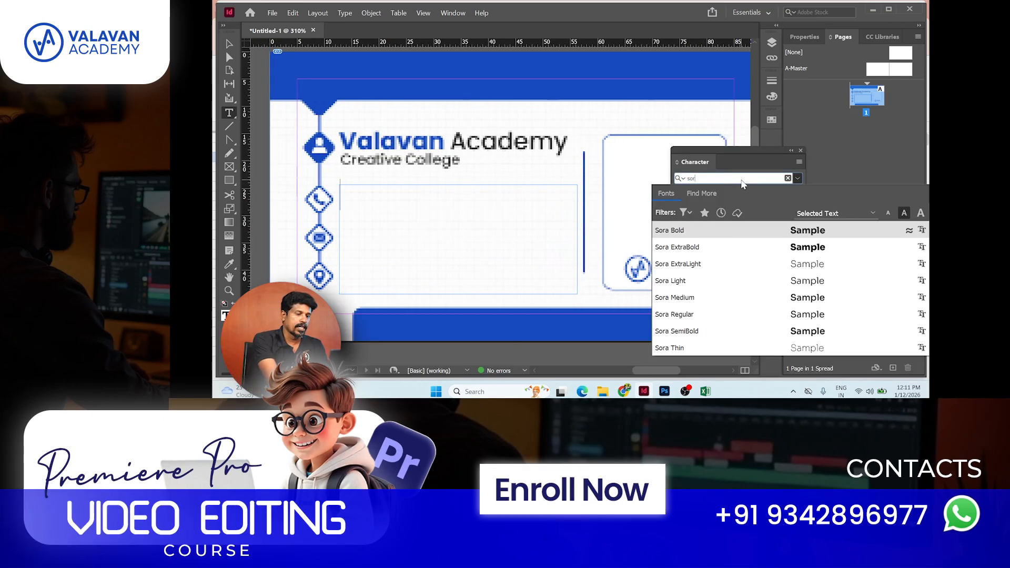
click(763, 298)
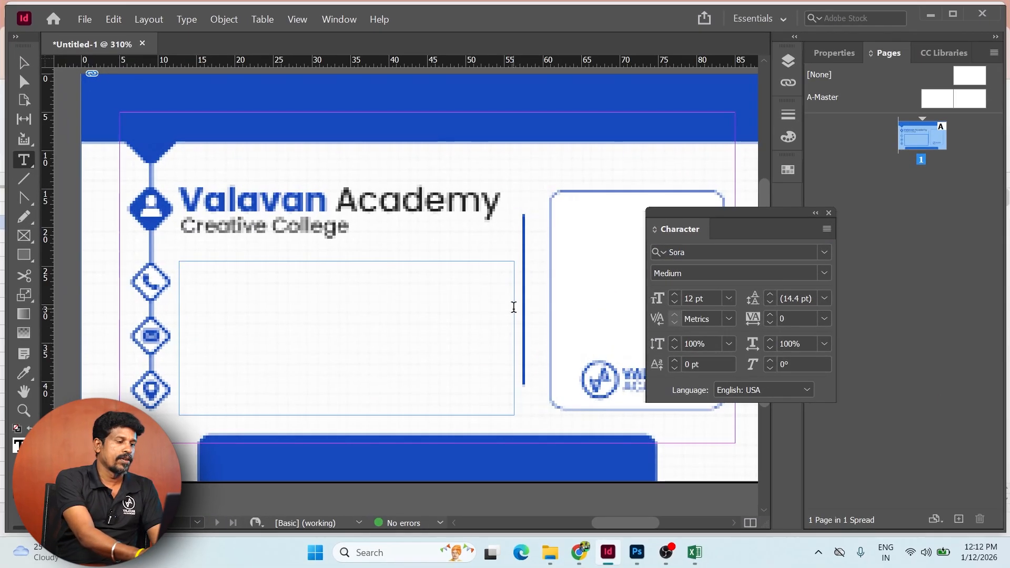
- Type Phone, Email and Address on separate lines in the frame
text(Pho)
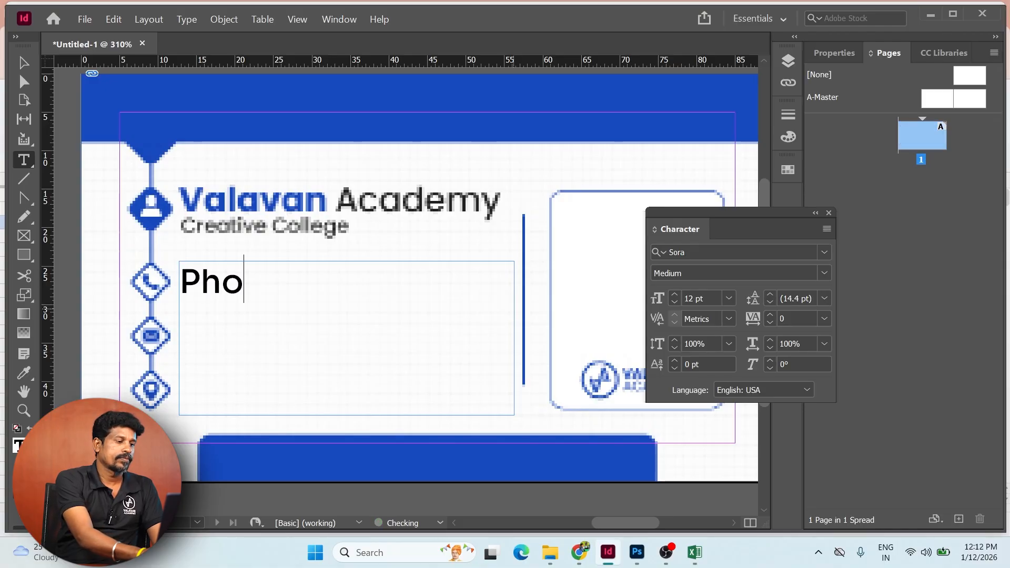
key(BackSpace)
key(BackSpace)
key(BackSpace)
text(PHon)
key(BackSpace)
key(BackSpace)
key(BackSpace)
key(BackSpace)
text(Phone)
key(Return)
text(Email)
key(Return)
text(Address)
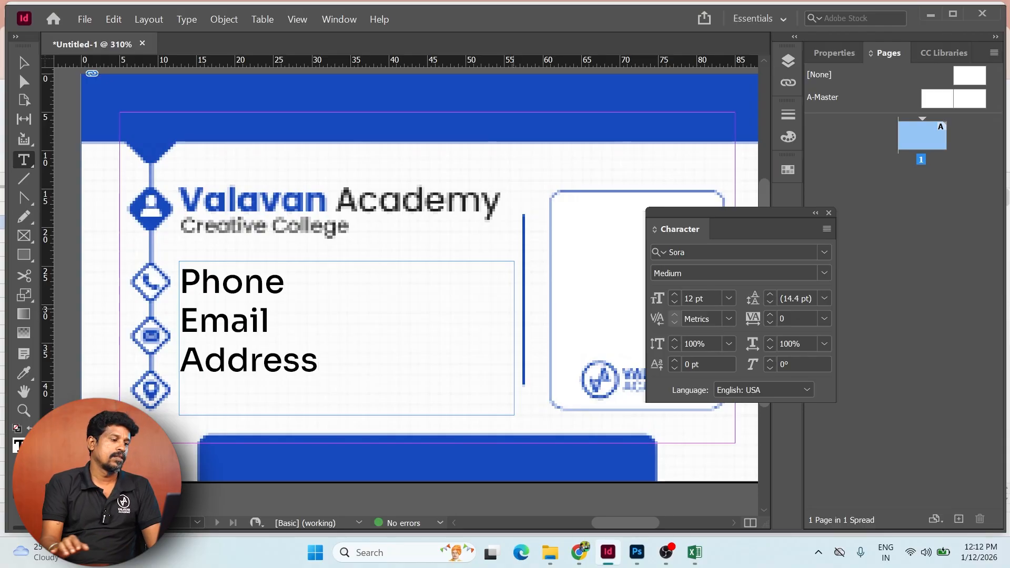
- Format all three lines as Sora Light, 10 pt, with 20 pt leading
key(ctrl+a)
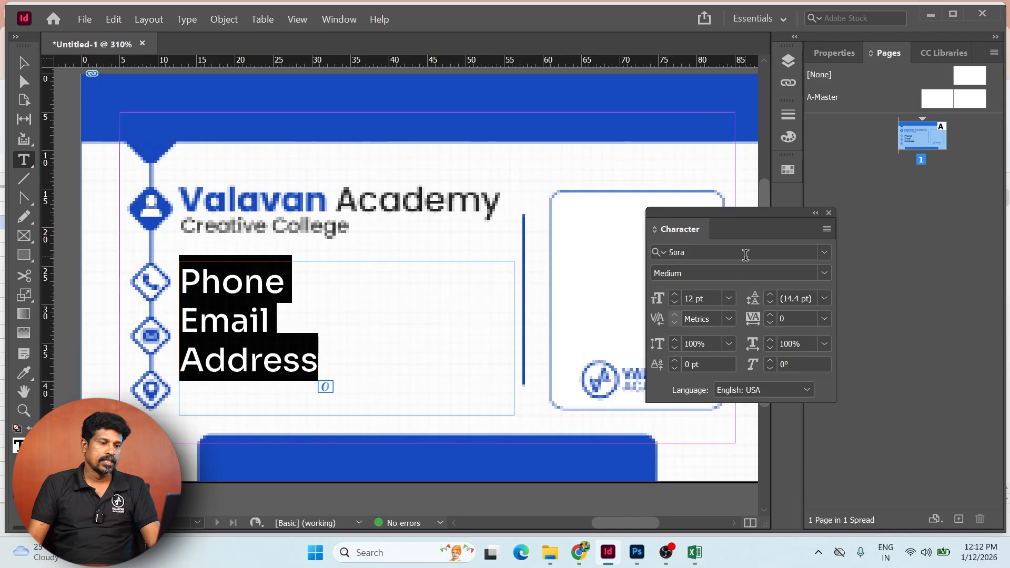
click(823, 253)
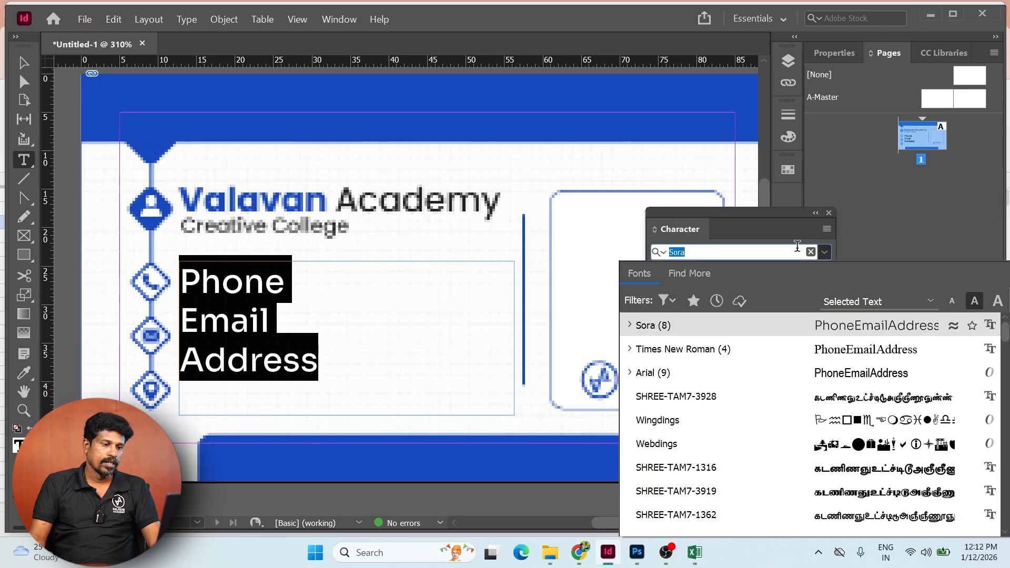
text(sora)
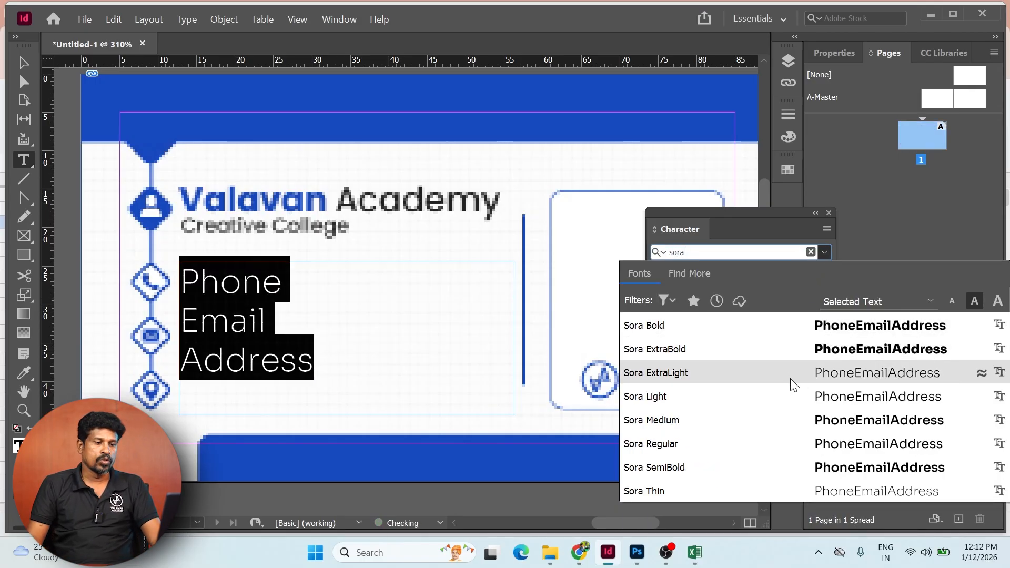
click(793, 400)
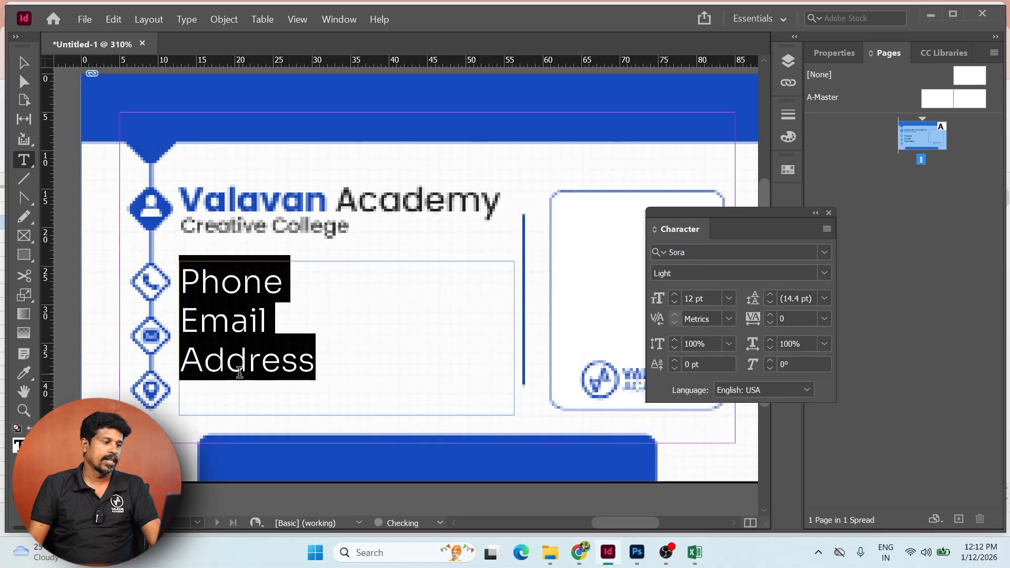
click(700, 298)
text(10)
key(Return)
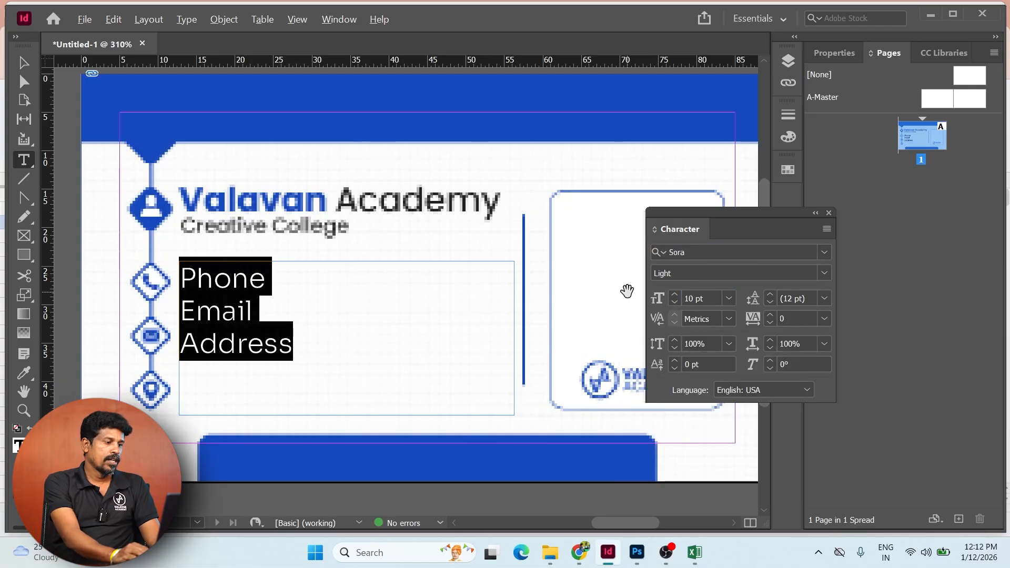
key(alt+Down)
key(alt+Down)
key(alt+Down)
key(alt+Down)
key(Right)
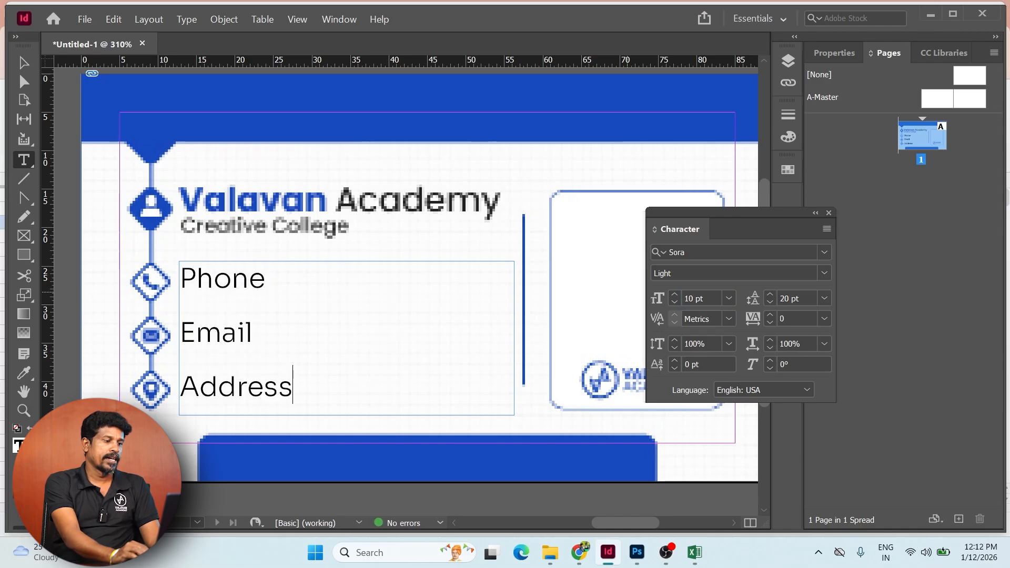
key(Escape)
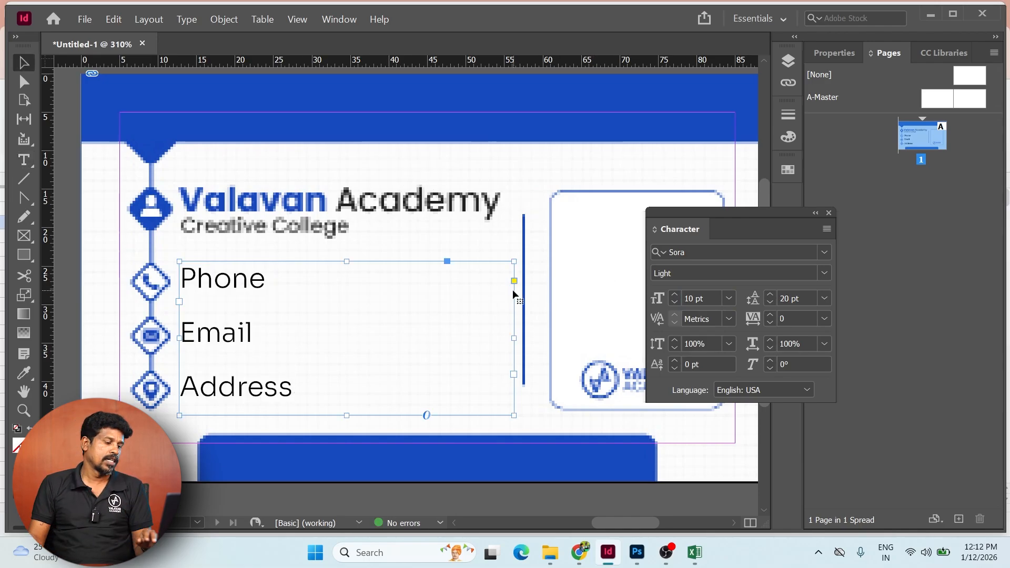
- Switch over to the Excel workbook
drag(262, 403, 282, 395)
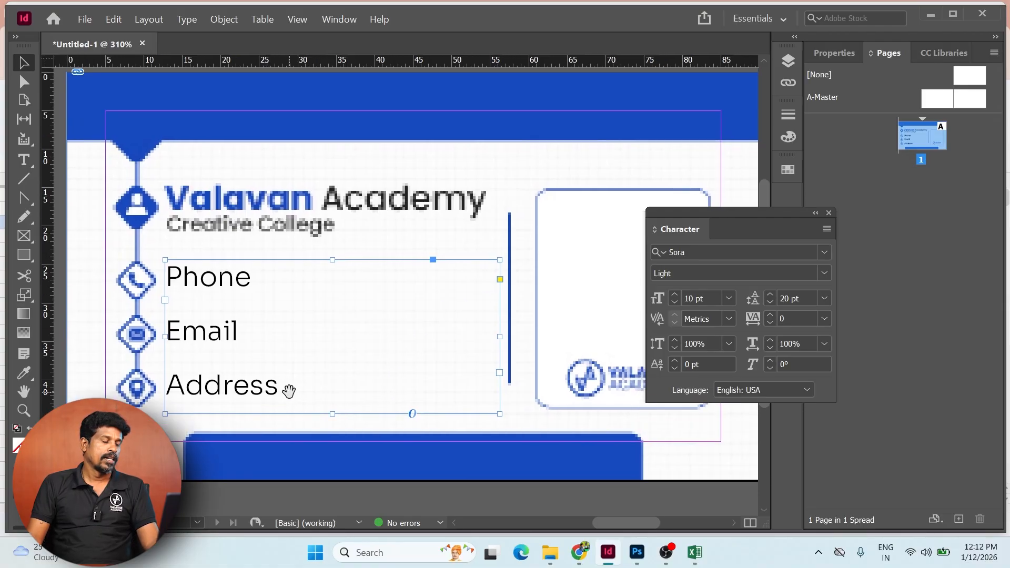
key(alt+Tab)
click(694, 552)
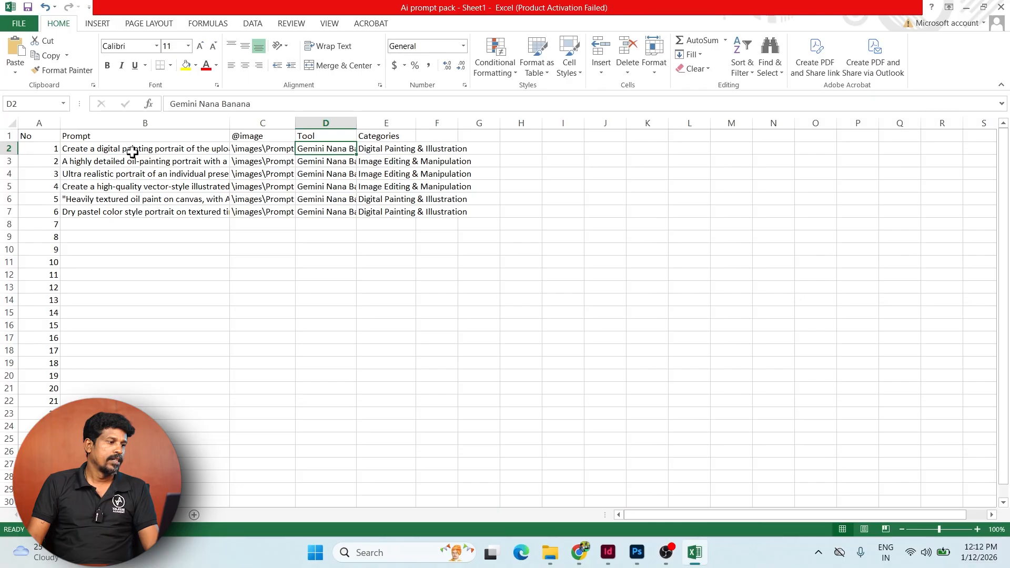
- Rename the column C header to Email Address and add an Address header in E1
click(576, 552)
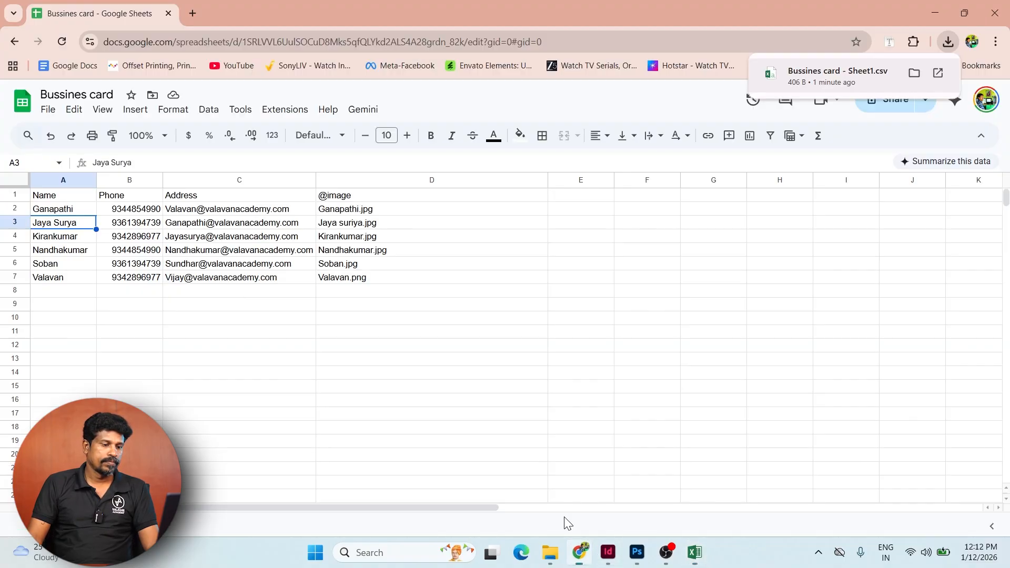
click(260, 211)
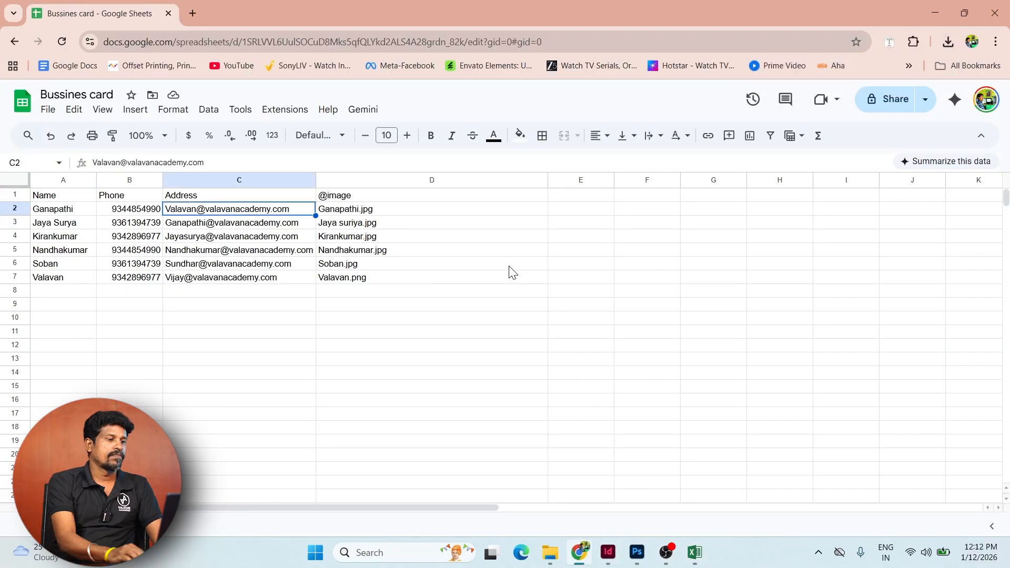
key(Up)
text(Em)
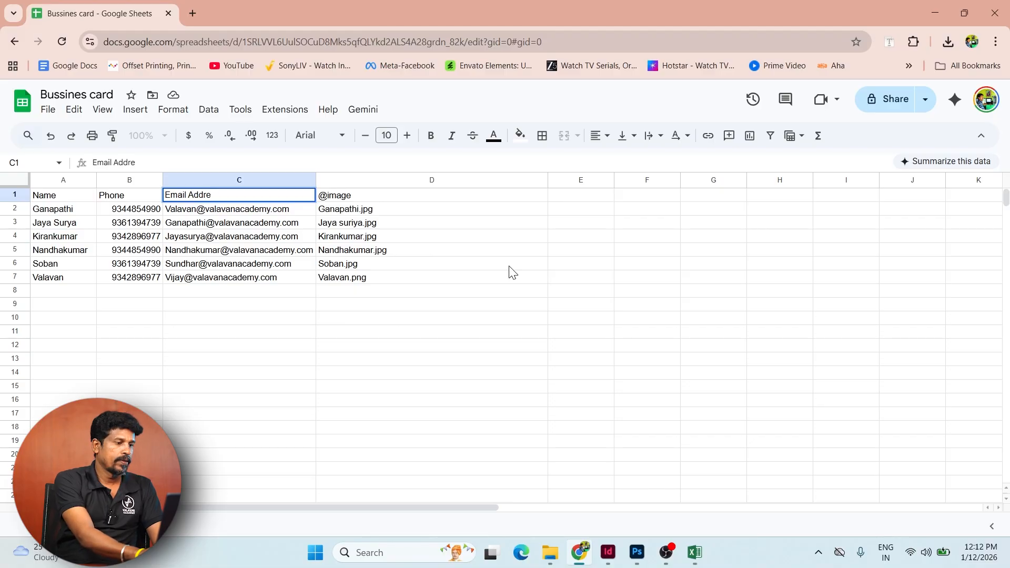
text(ail Address)
key(Tab)
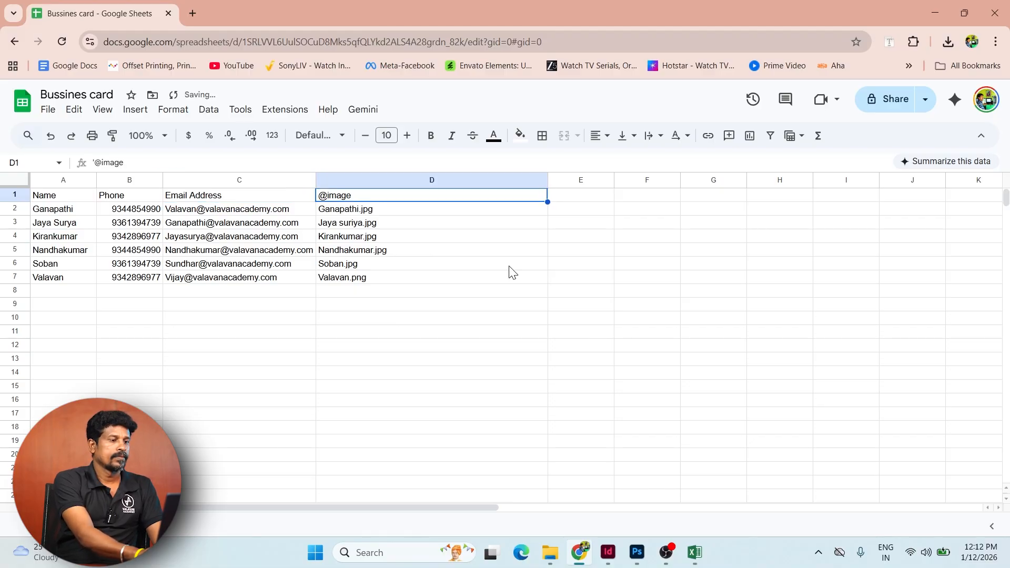
key(Tab)
text(Address)
key(Return)
- Enter 'Gudiyattam, Vellore Dist' in E2 and copy it into E3
key(Tab)
key(Tab)
text(Sa)
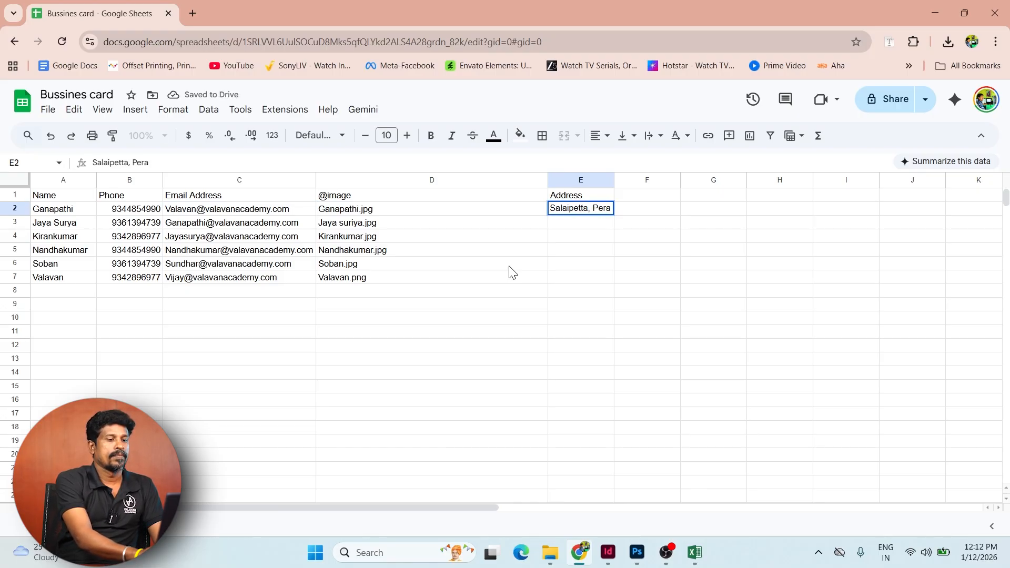
key(BackSpace)
key(BackSpace)
key(BackSpace)
key(BackSpace)
key(BackSpace)
key(BackSpace)
key(BackSpace)
key(BackSpace)
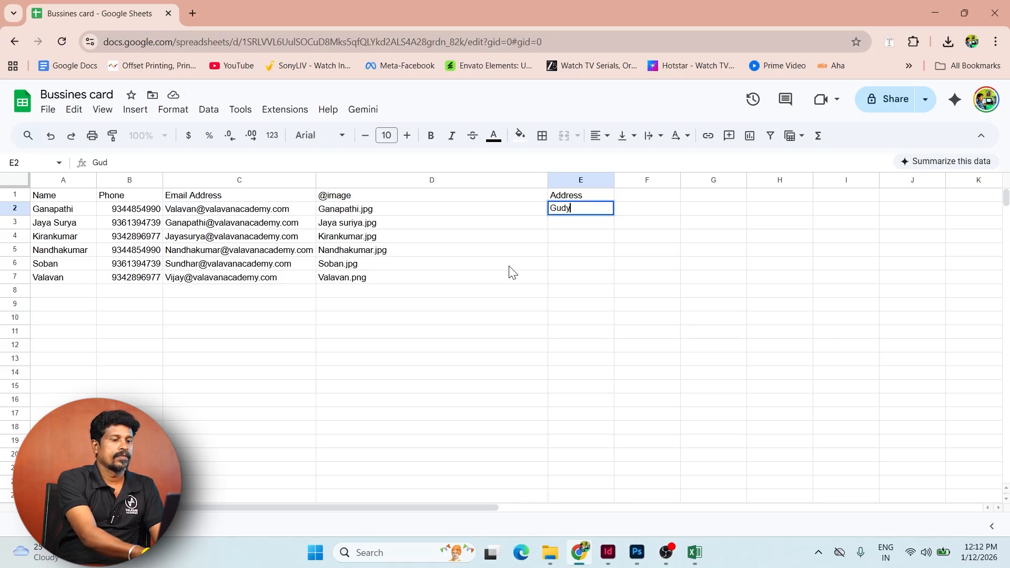
text(Gudiyattam, Vellore Dist)
key(Return)
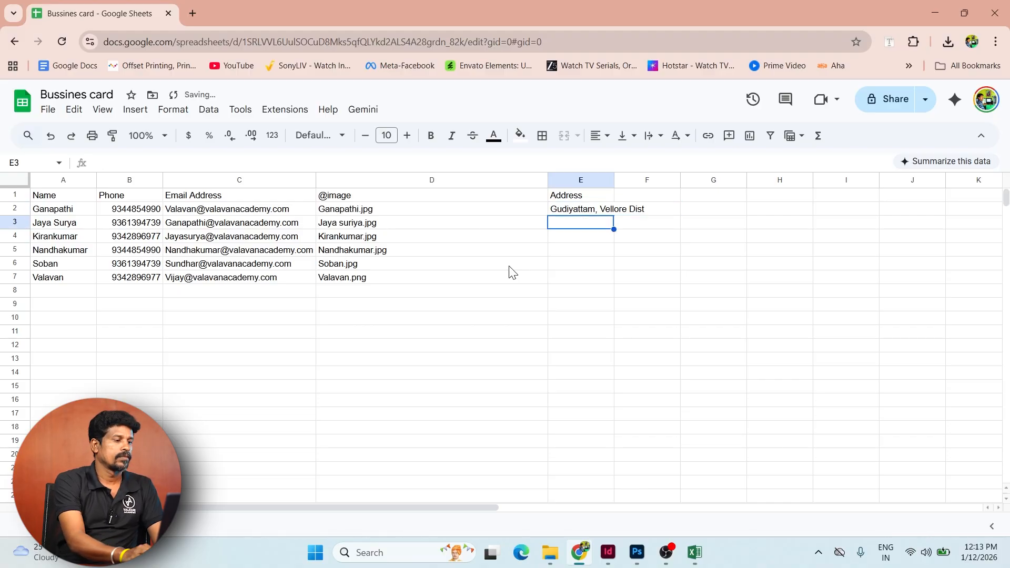
key(Up)
key(ctrl+c)
key(Down)
key(ctrl+v)
- Fill E4:E7 with Hosur, Kirishnagiri Dist; Ambur, Thirupattur Dist; Pernambut, Vellore Dist; and the copied address
key(Down)
text(Hosur, Kirishnag)
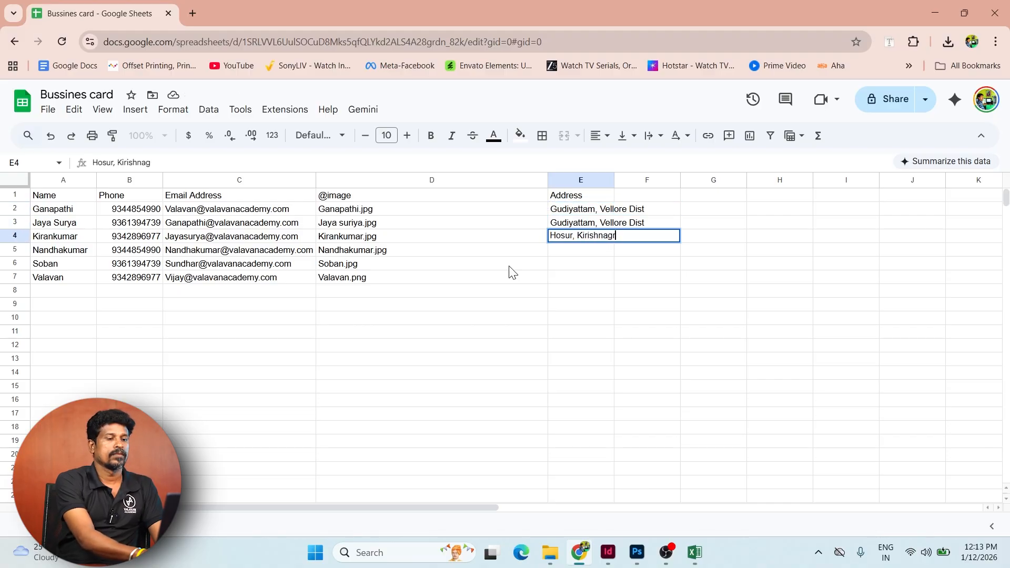
text(iri Dist)
key(Return)
text(Ambur, Thirupattur Dist)
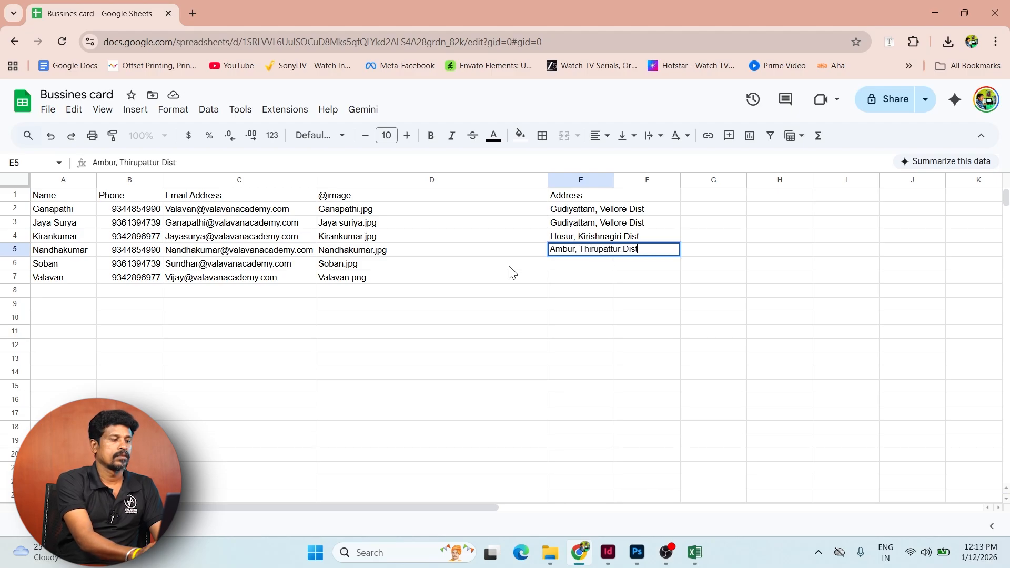
key(Return)
text(Pernambut, Vellore Dist)
key(Return)
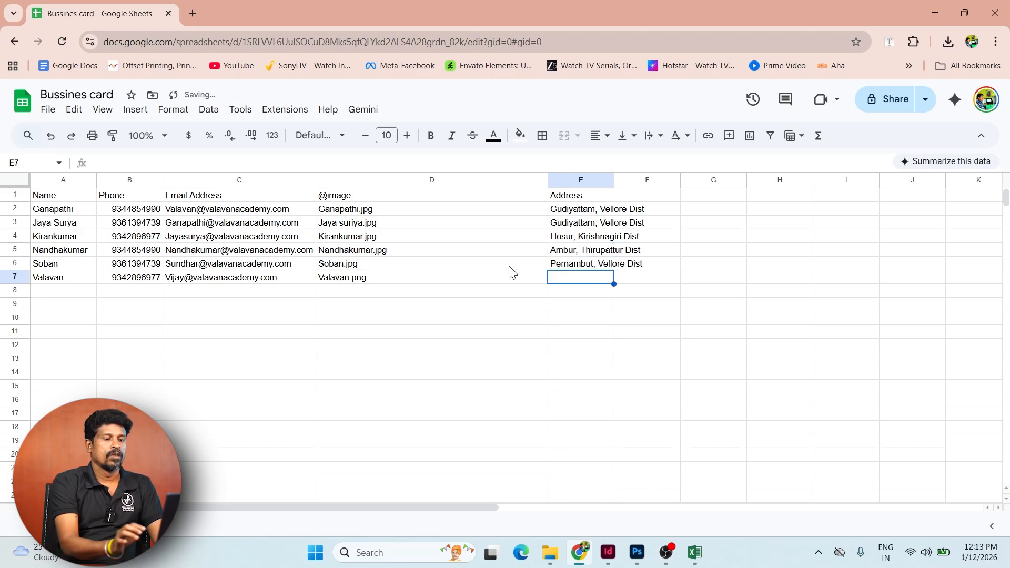
key(ctrl+v)
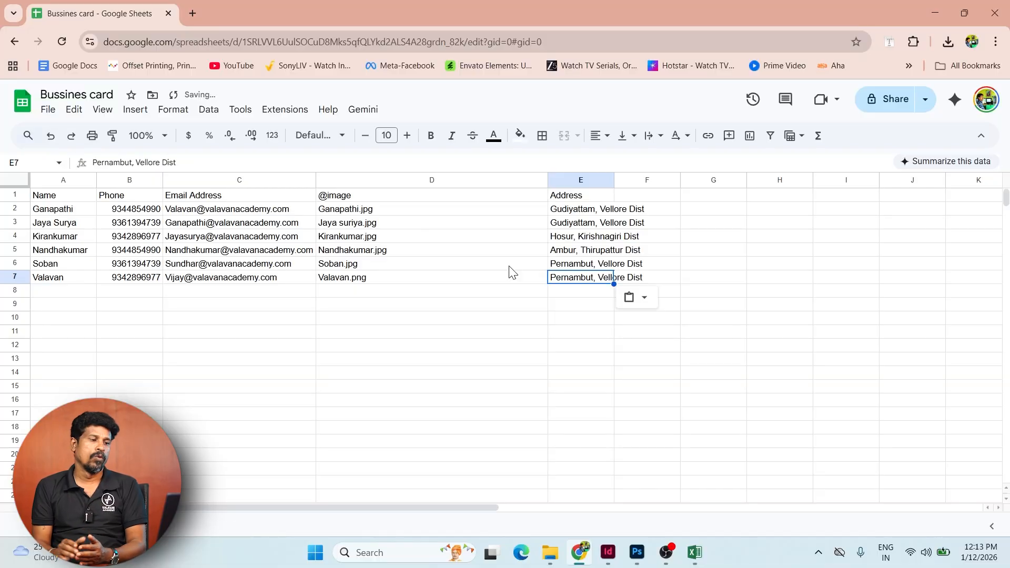
- Download the sheet as a Comma Separated Values (.csv) file
click(48, 110)
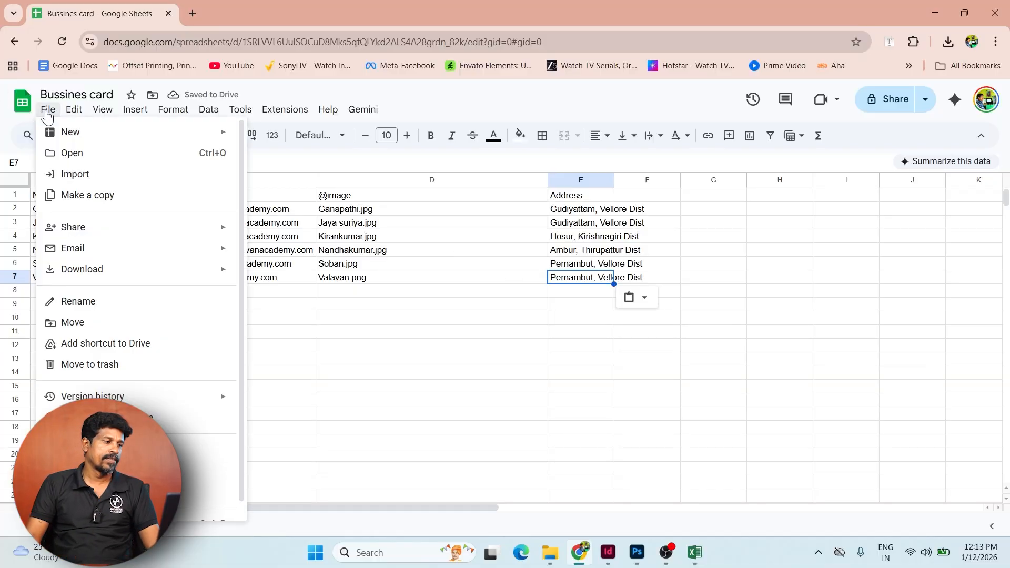
mouse_move(140, 278)
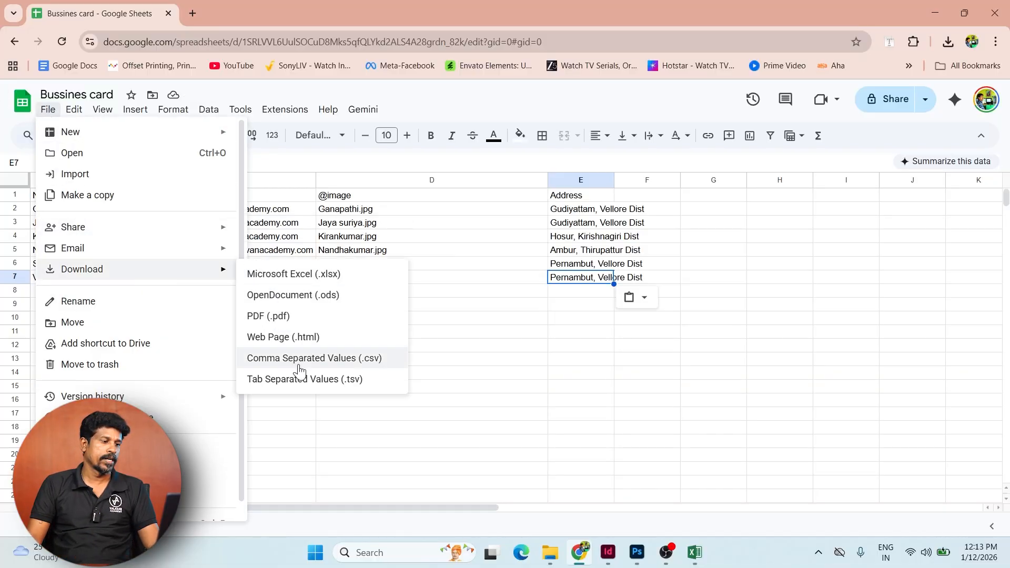
click(333, 358)
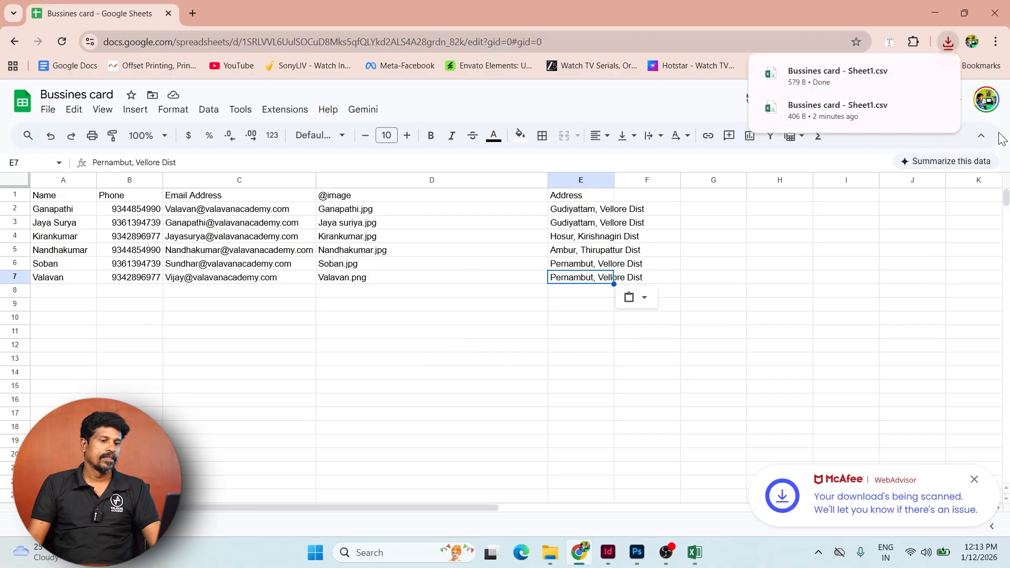
- Drag the Bussines card - Sheet1 CSV into the Busines card folder, replacing the old copy, then open the folder
click(913, 72)
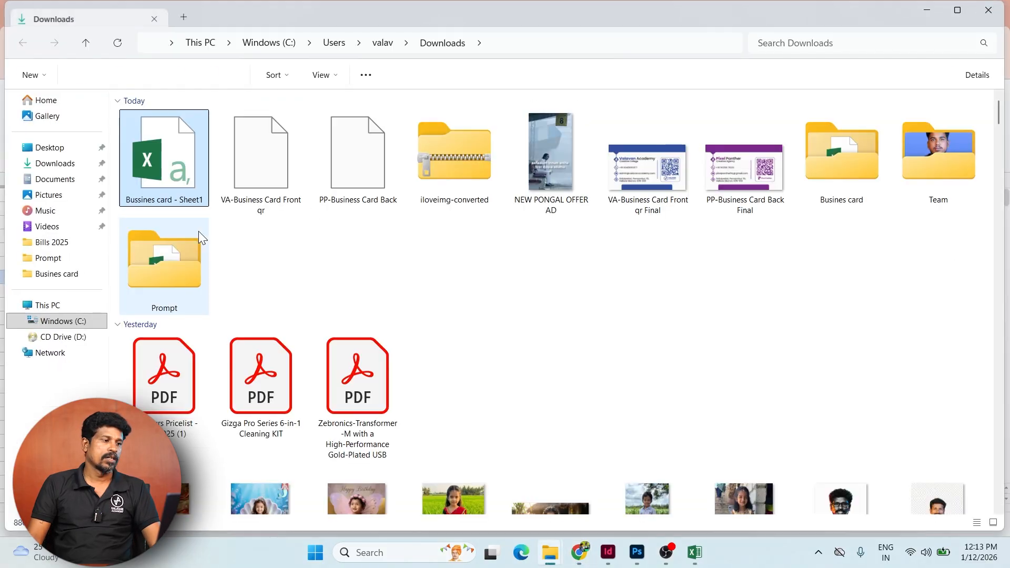
drag(156, 154, 812, 144)
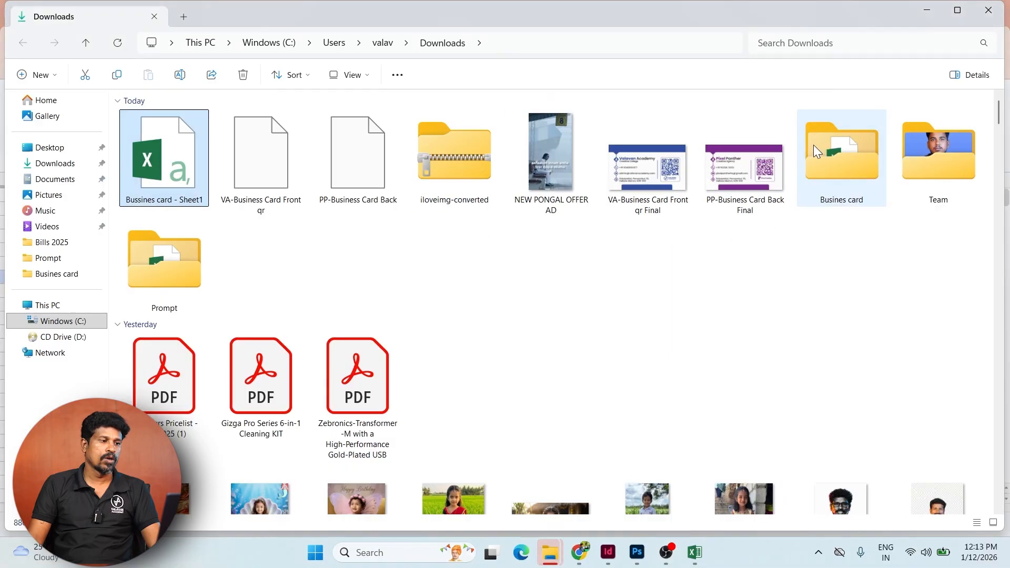
click(841, 154)
click(825, 289)
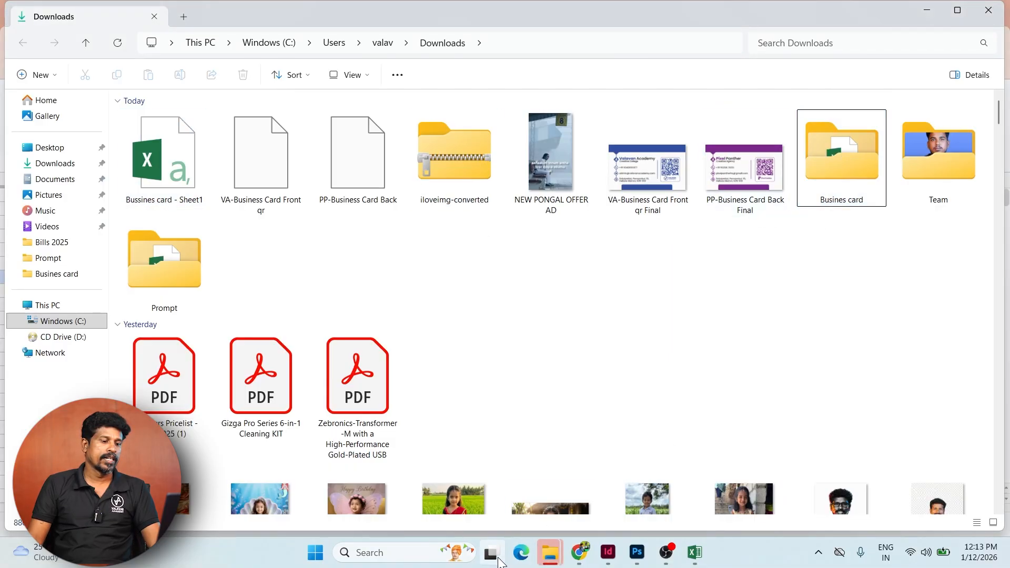
mouse_move(548, 560)
click(688, 489)
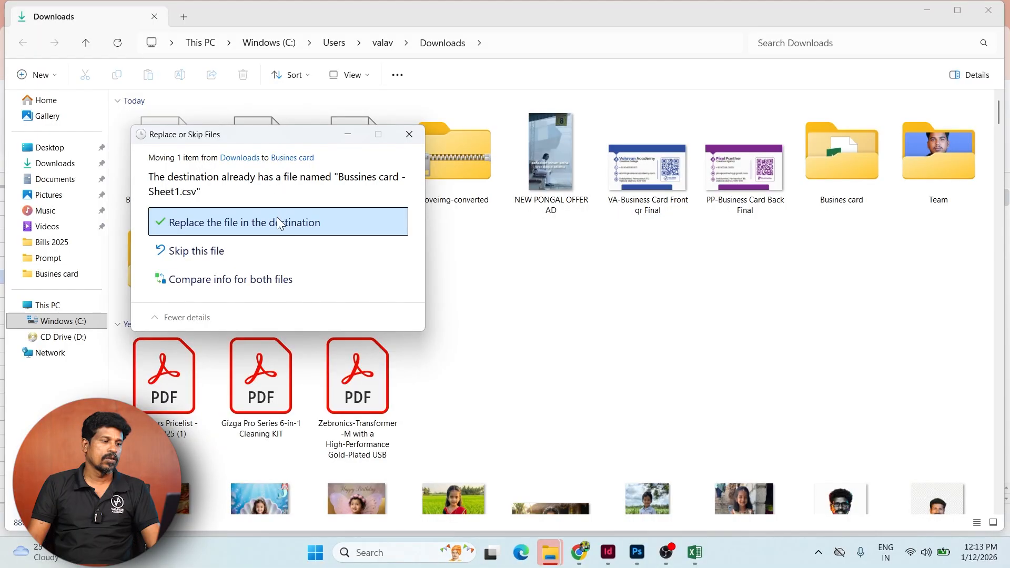
click(277, 217)
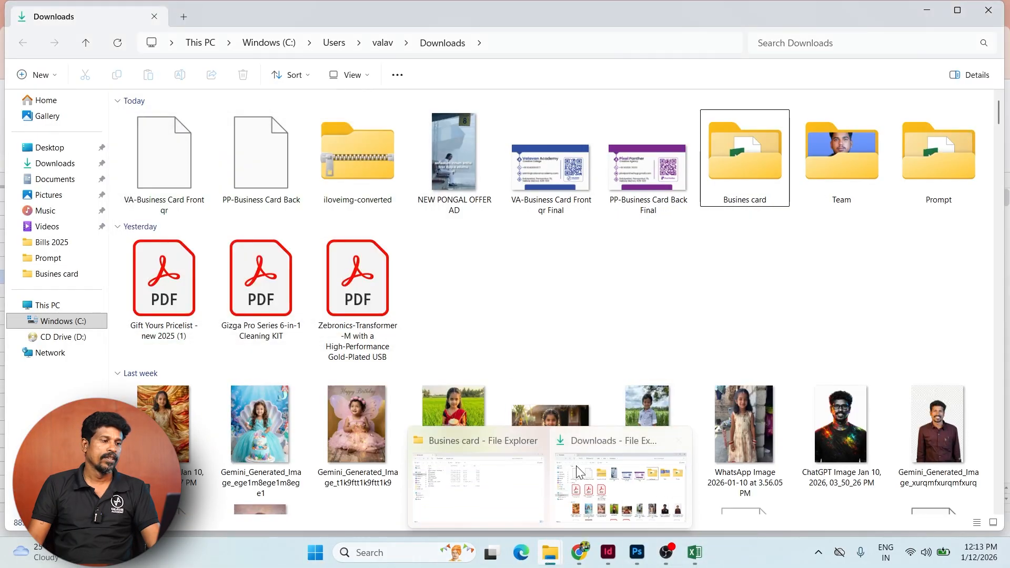
double_click(759, 171)
click(189, 137)
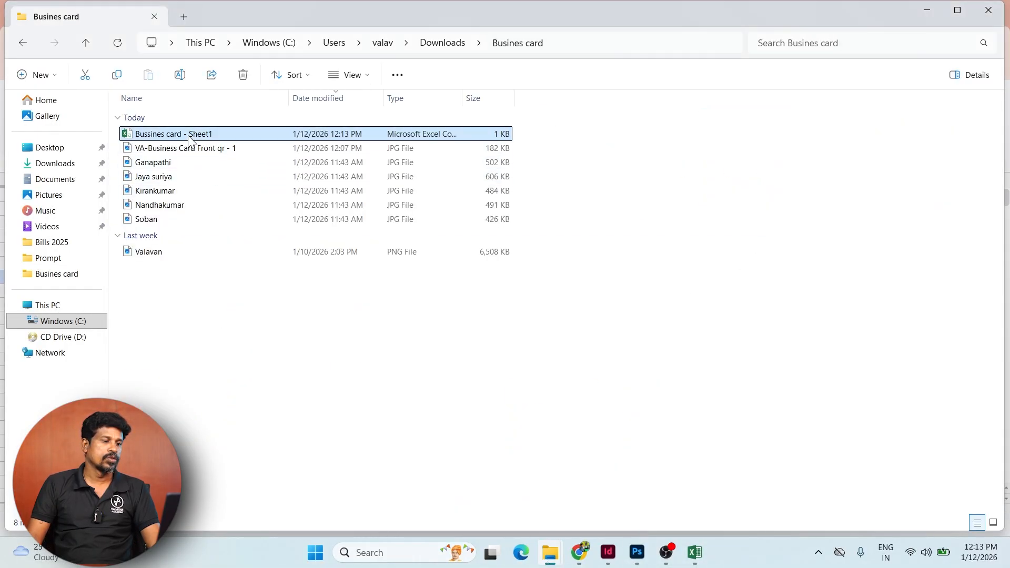
- Set all the Phone, Email and Address text in the contact frame to 8 pt
click(607, 552)
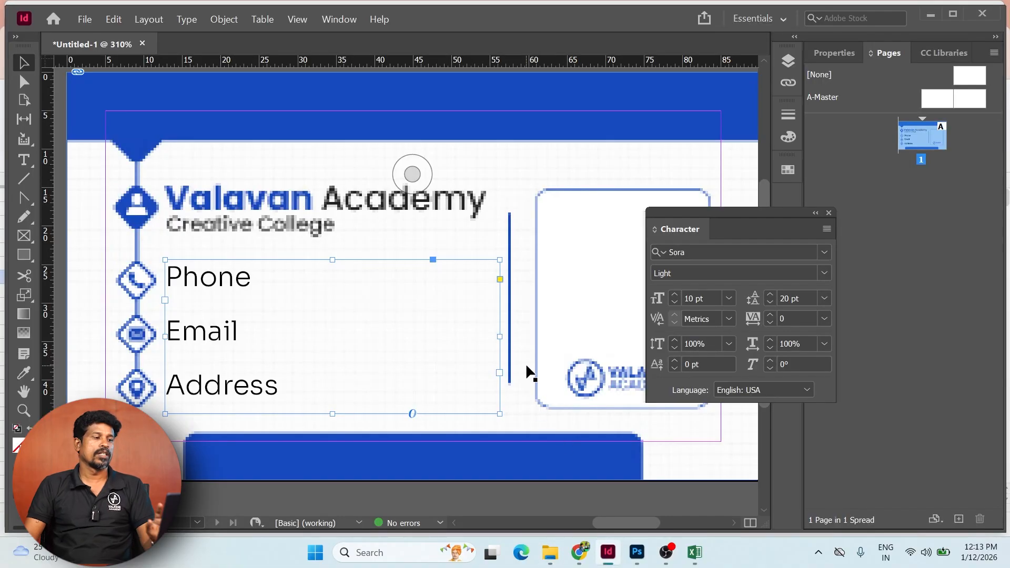
double_click(292, 283)
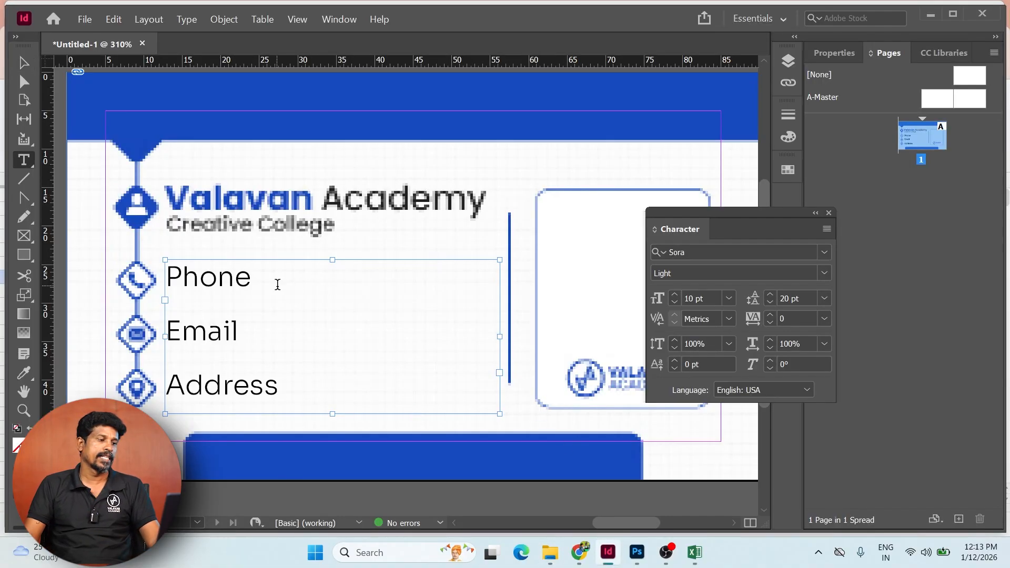
key(ctrl+a)
double_click(695, 298)
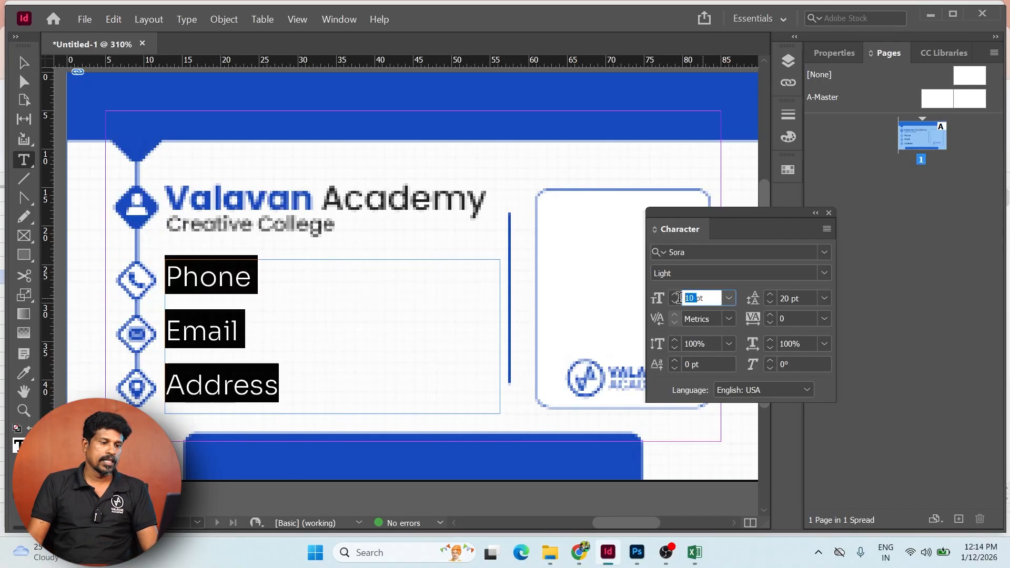
text(8)
key(Return)
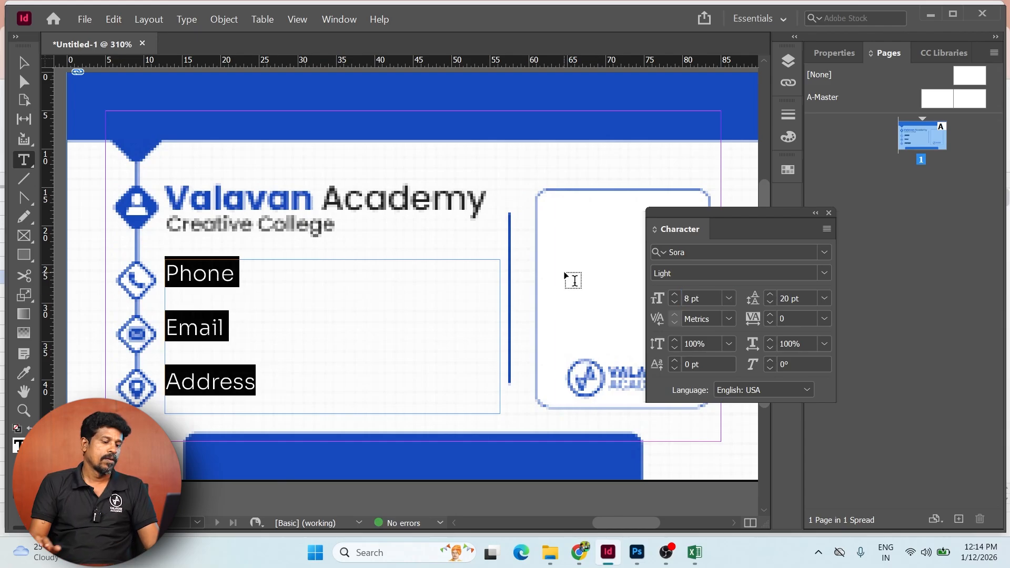
- Nudge the contact labels frame slightly into position on the card
key(ctrl+minus)
key(ctrl+minus)
scroll(408, 338, right, 4)
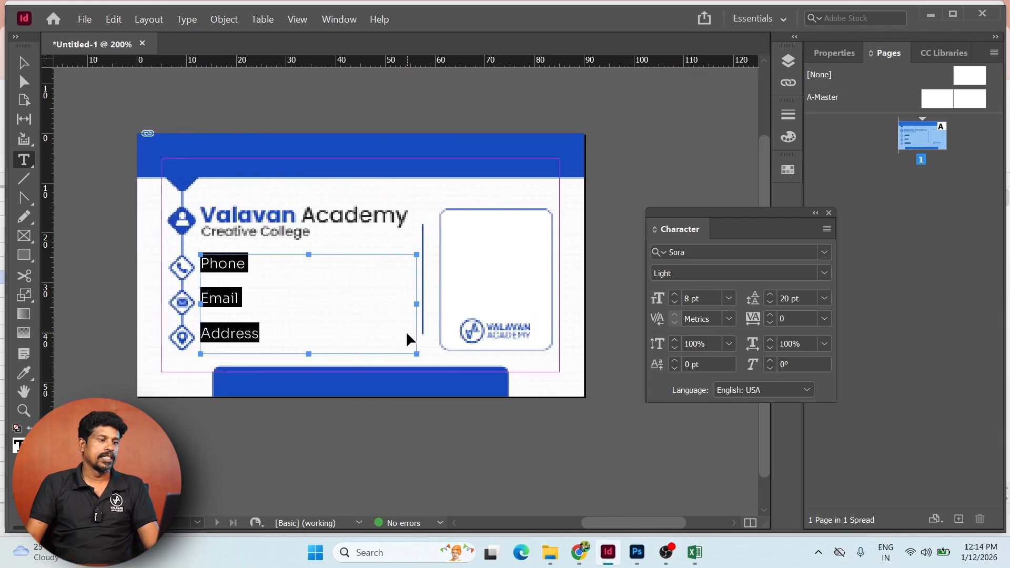
key(Escape)
drag(227, 283, 225, 283)
key(Up)
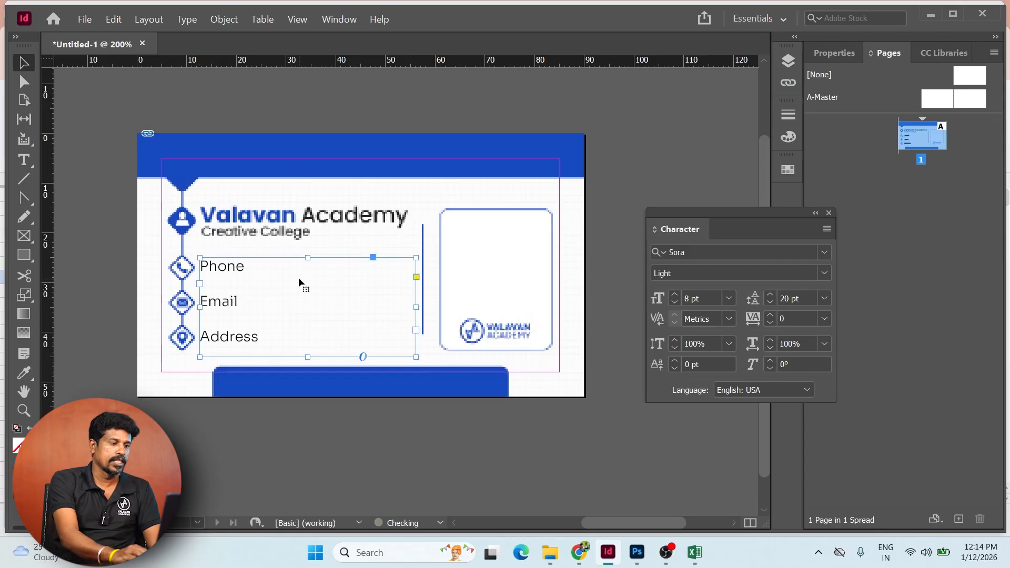
click(360, 198)
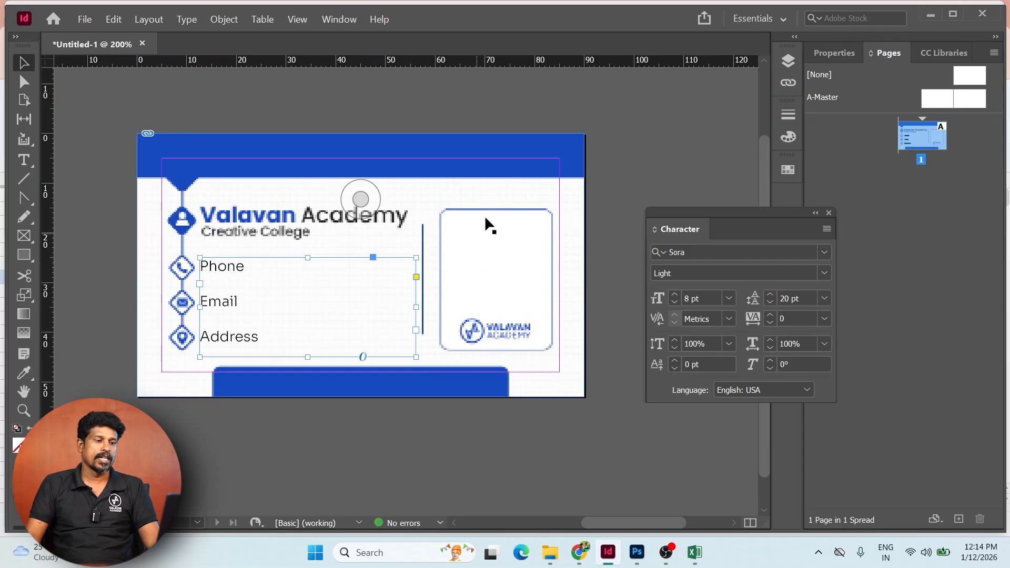
- Draw a placeholder image frame inside the right-hand rounded box and zoom in on the card
click(24, 236)
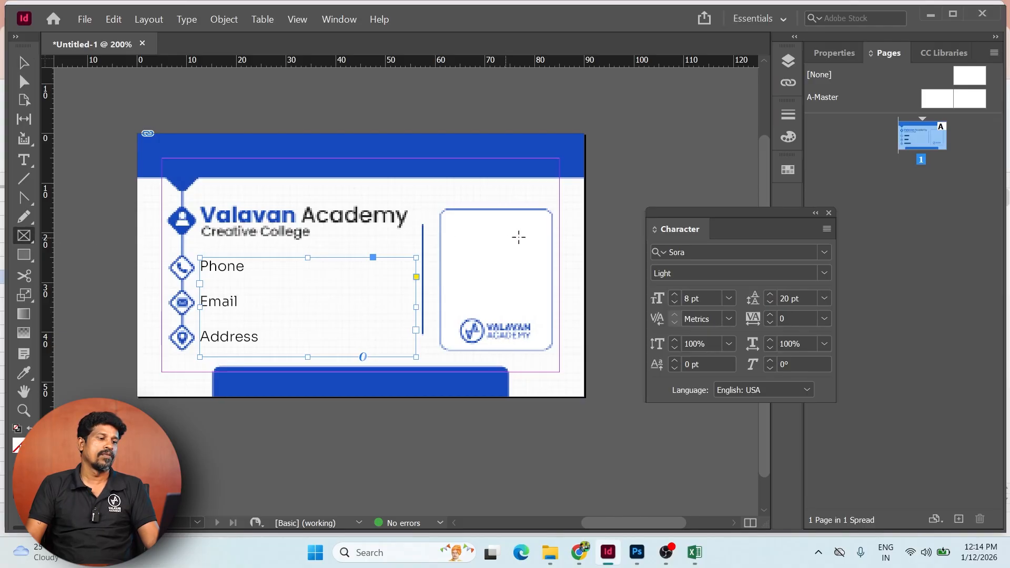
drag(447, 213, 547, 316)
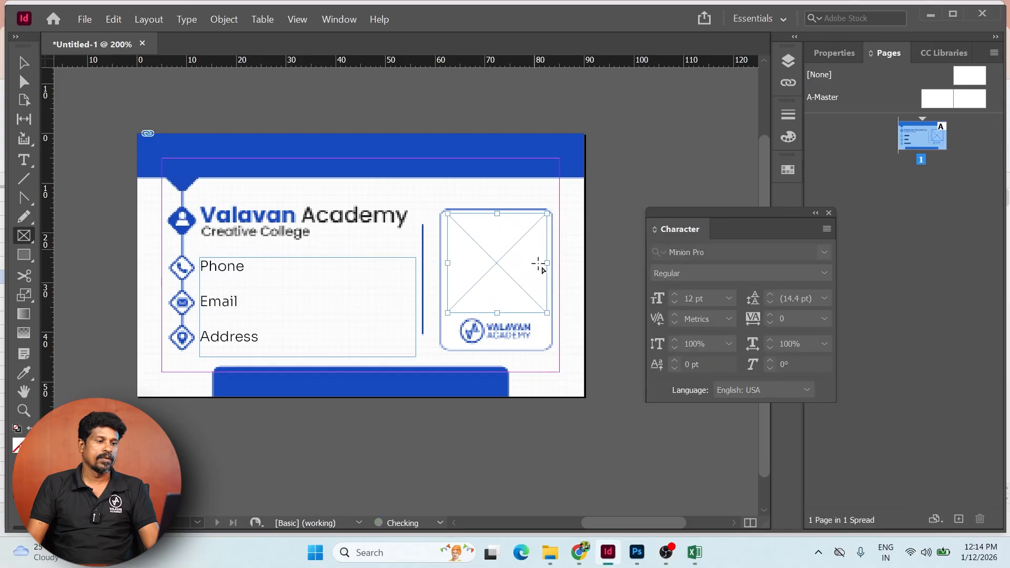
key(v)
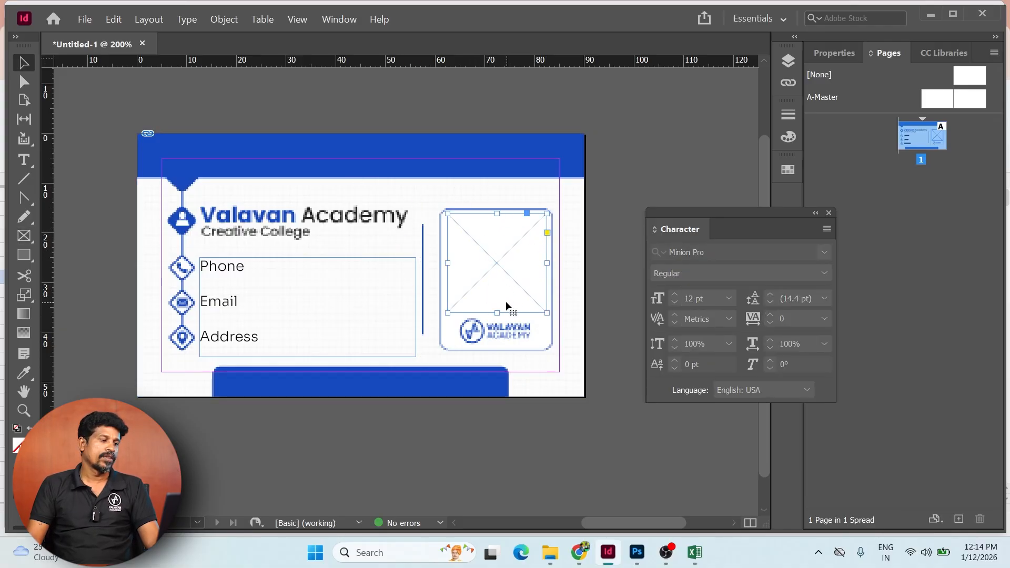
key(z)
drag(84, 185, 609, 413)
drag(415, 276, 384, 302)
key(Tab)
key(Tab)
key(Tab)
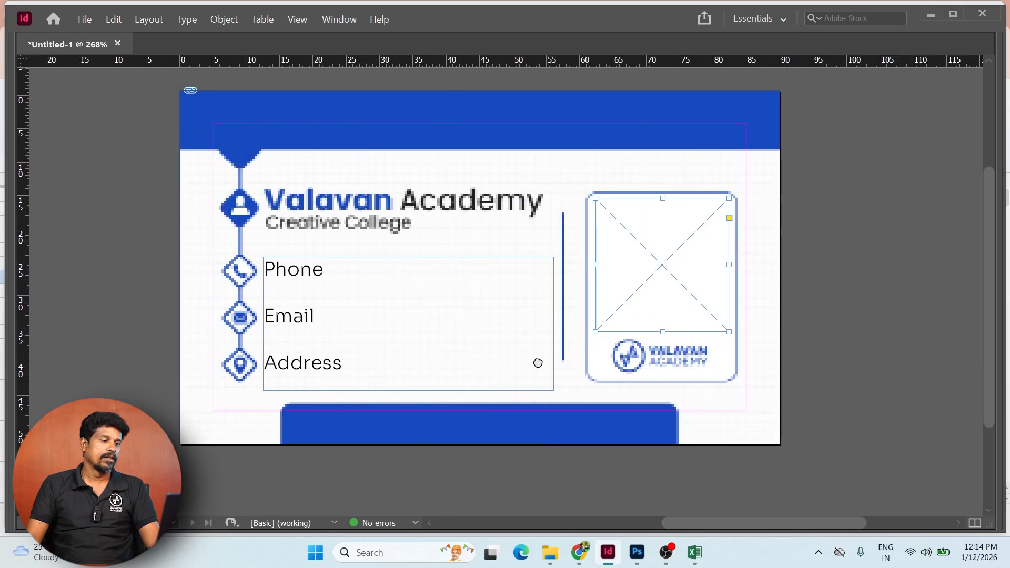
drag(537, 363, 542, 309)
drag(613, 261, 575, 339)
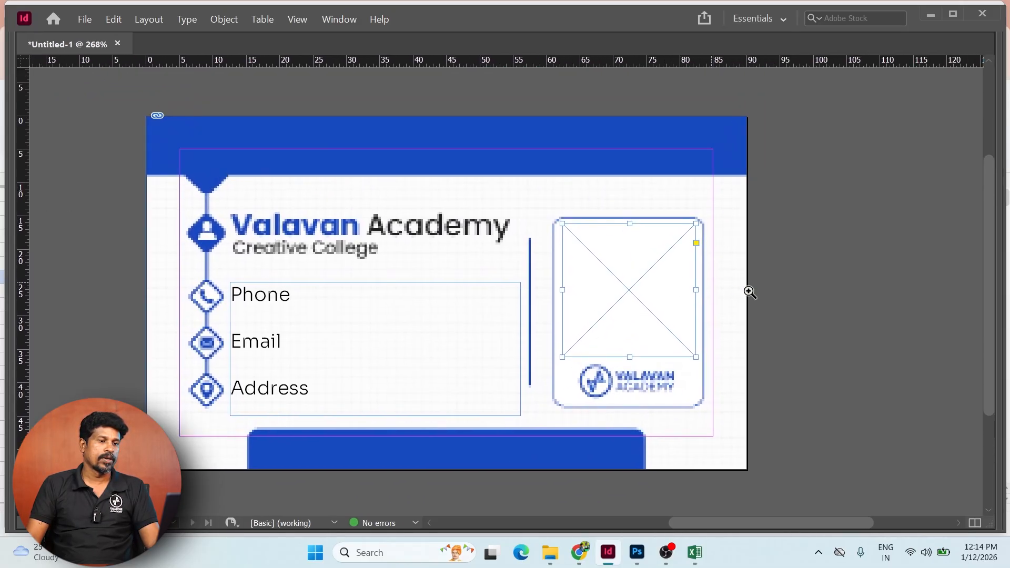
drag(900, 383, 913, 384)
drag(569, 254, 567, 318)
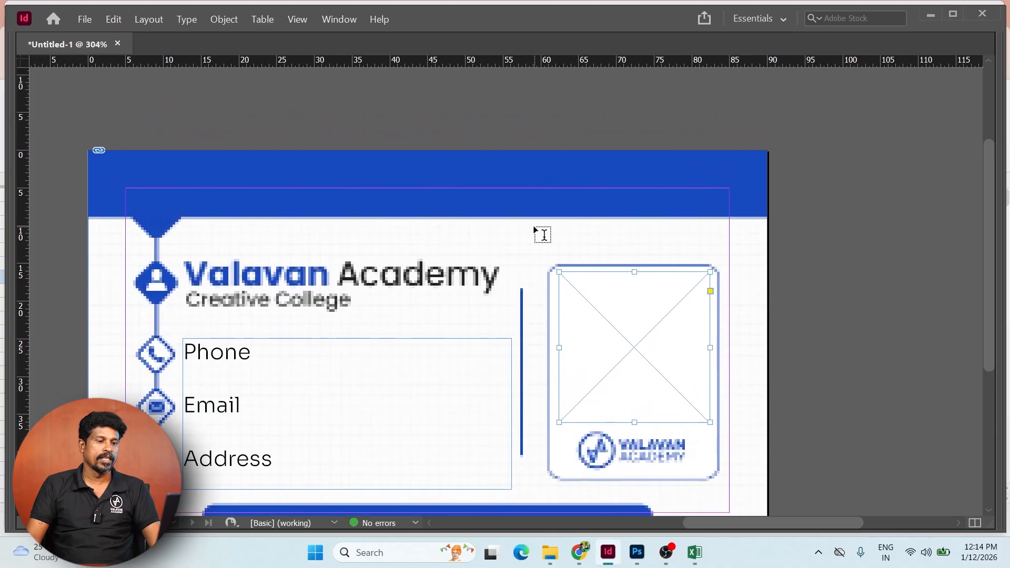
- Draw a text frame above the photo frame and paste the word Phone into it
drag(534, 228, 731, 252)
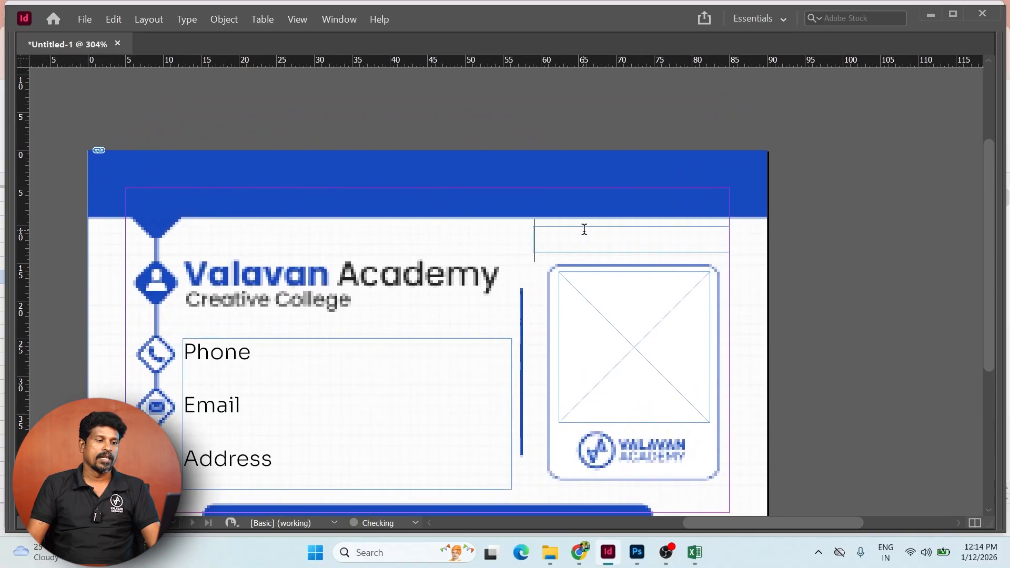
text(fdsaf)
double_click(242, 362)
key(ctrl+c)
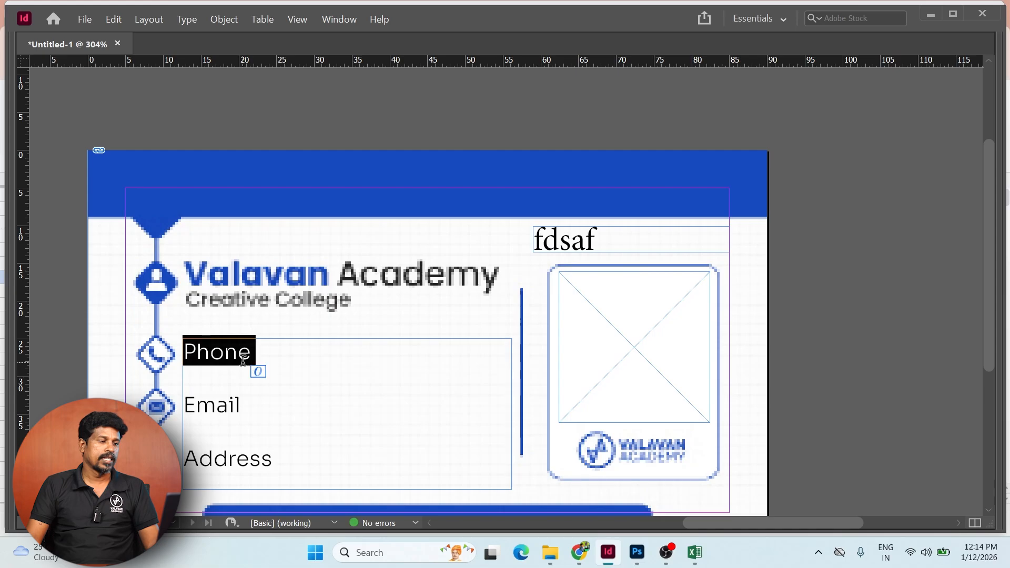
triple_click(613, 234)
key(ctrl+v)
key(Escape)
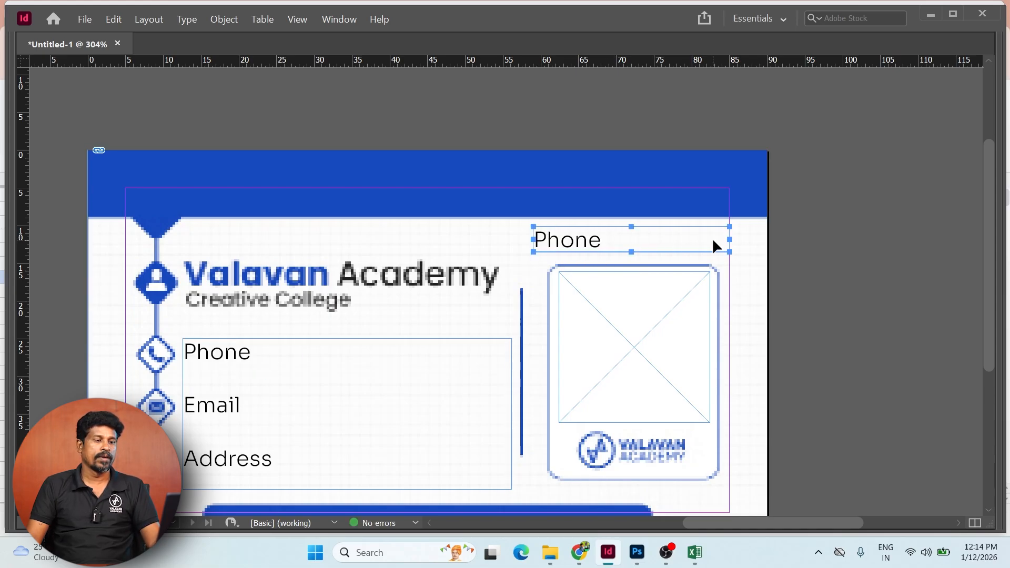
- Right-align the Phone text in its new frame
double_click(708, 238)
double_click(607, 235)
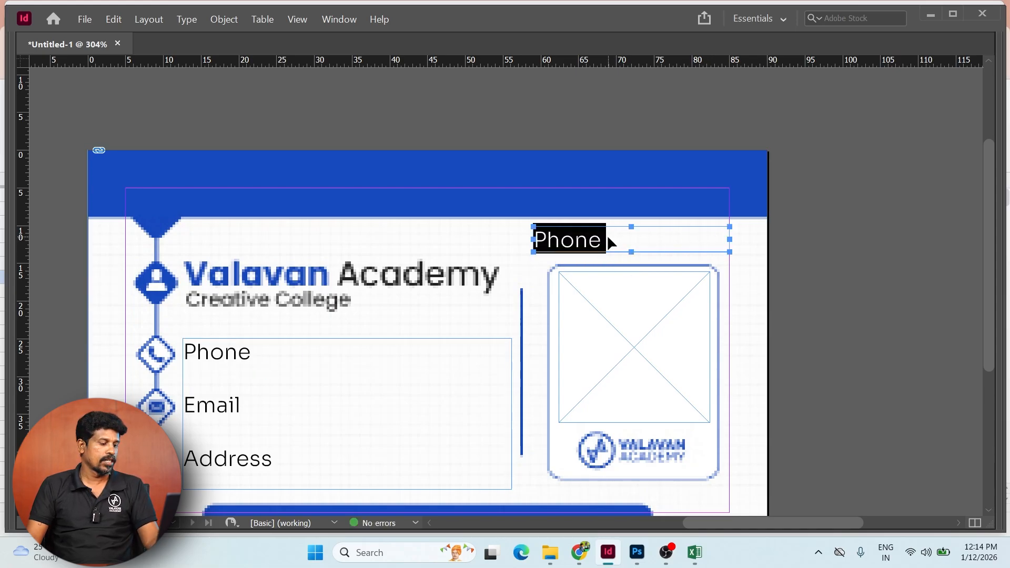
key(ctrl+shift+r)
click(815, 257)
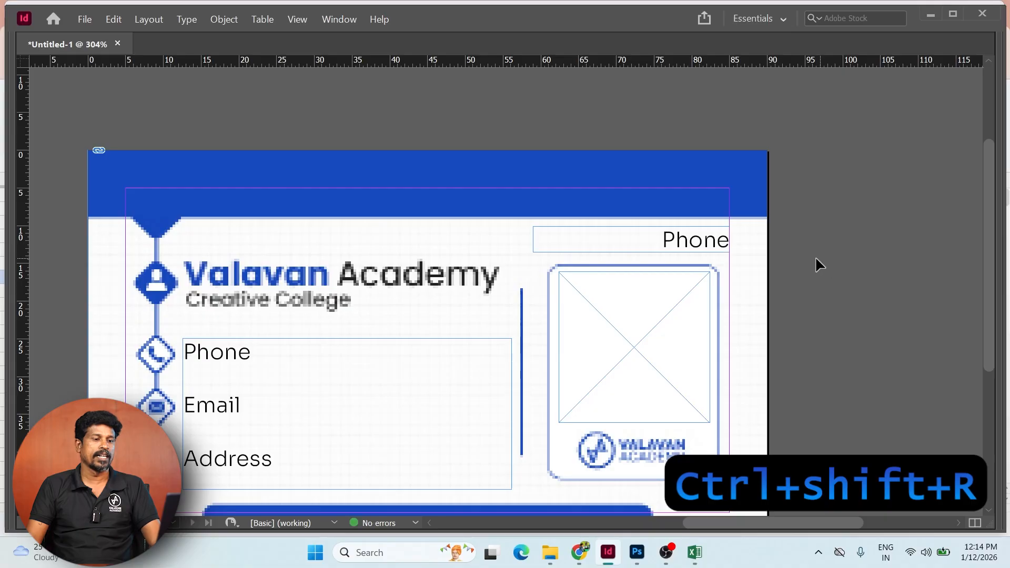
- Set the Phone text to Sora Medium in the Character panel
click(696, 241)
key(ctrl+t)
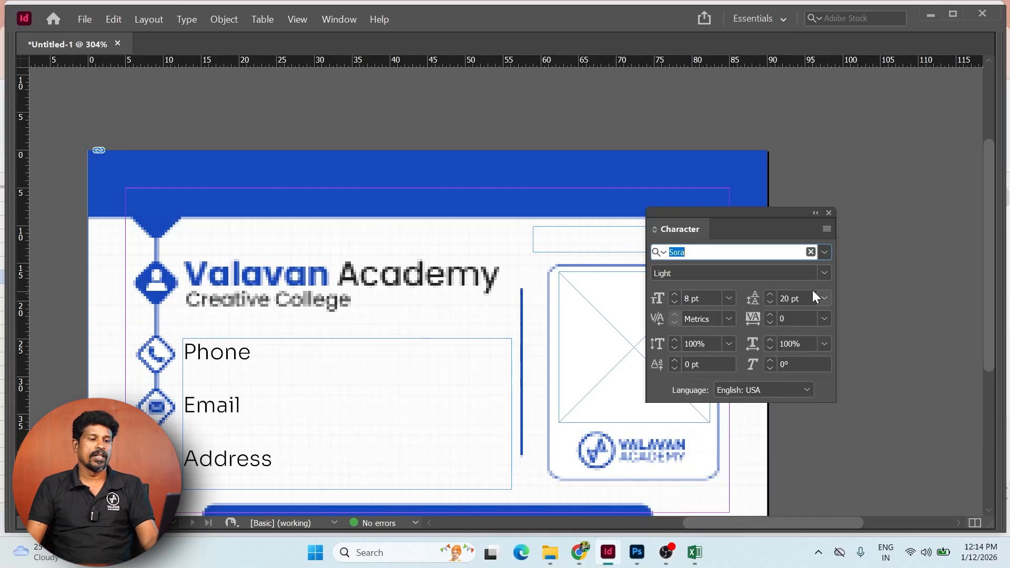
click(825, 253)
click(748, 250)
key(Return)
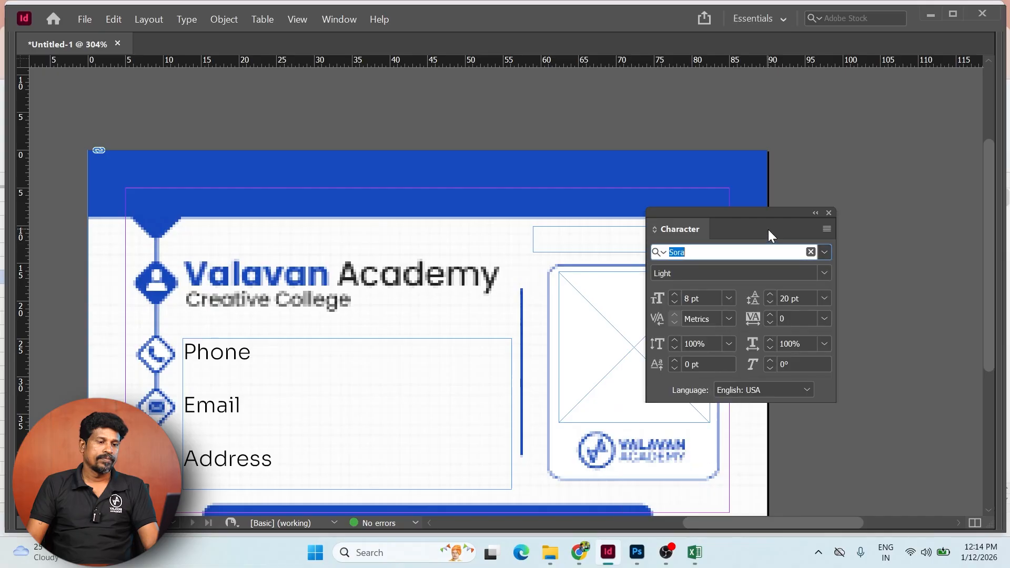
click(824, 274)
click(724, 353)
scroll(540, 254, right, 3)
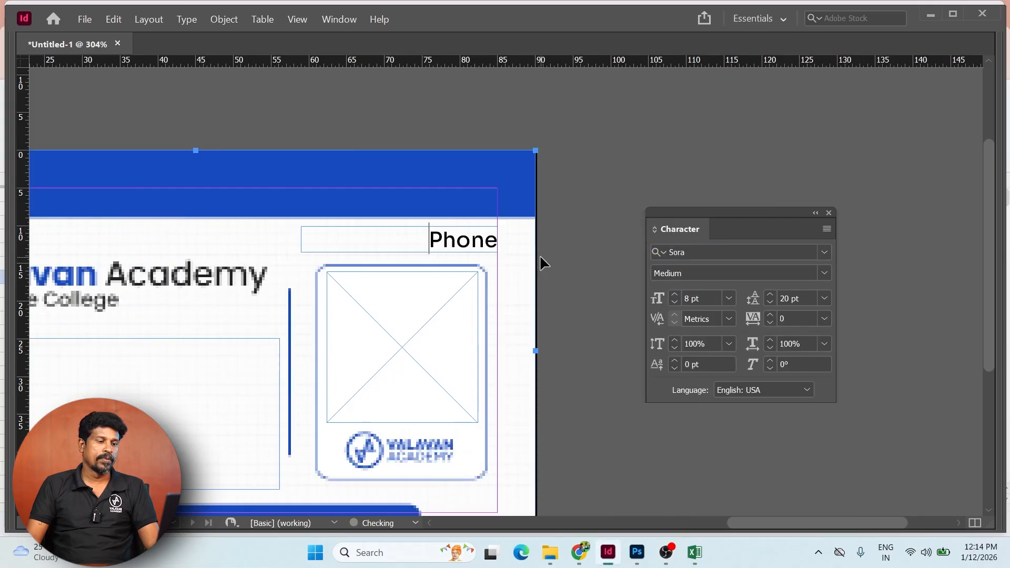
ctrl+click(581, 204)
ctrl+click(465, 239)
key(ctrl+0)
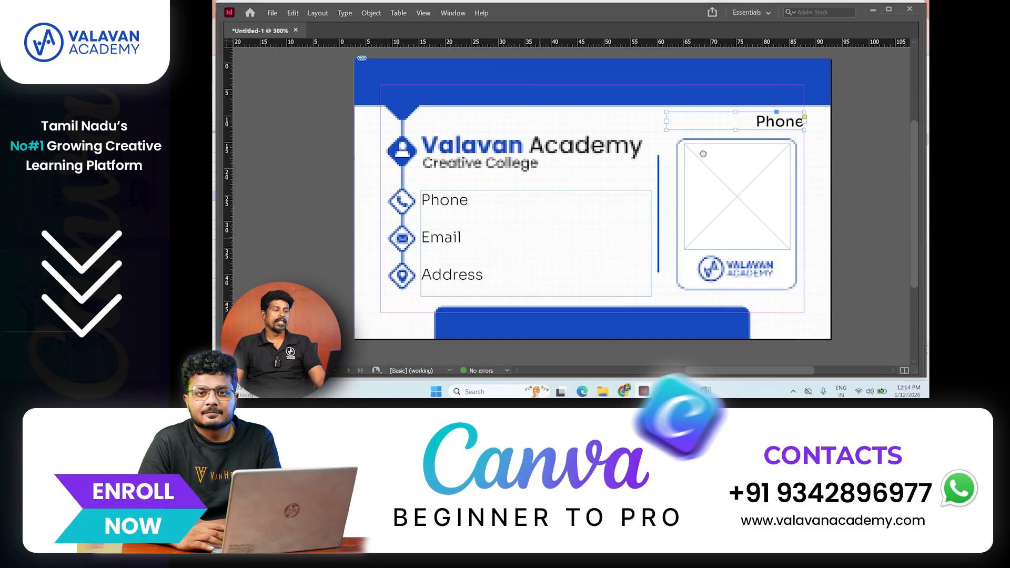
- Open the Data Merge panel from Window > Utilities
drag(693, 197, 710, 180)
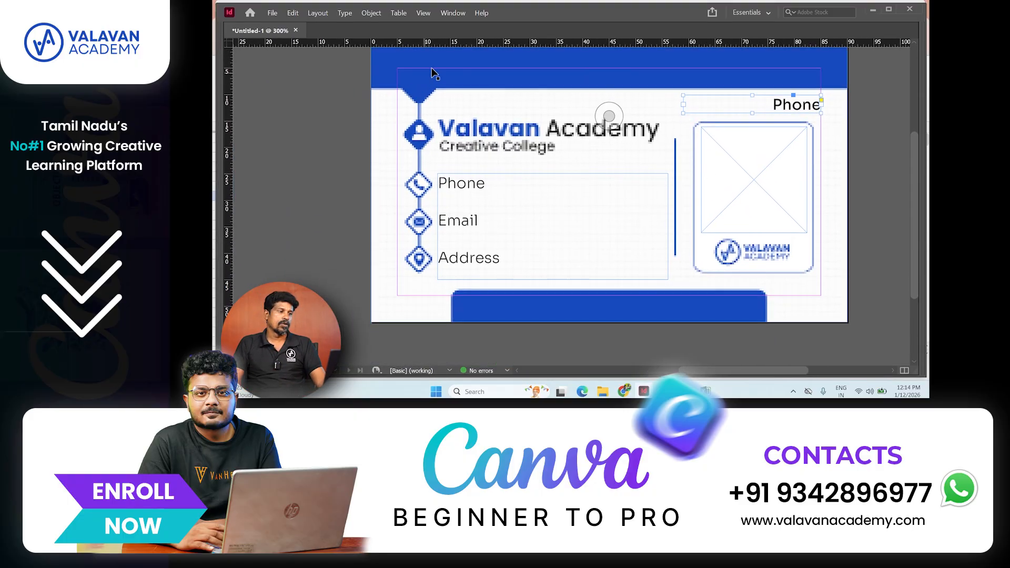
click(451, 13)
mouse_move(545, 274)
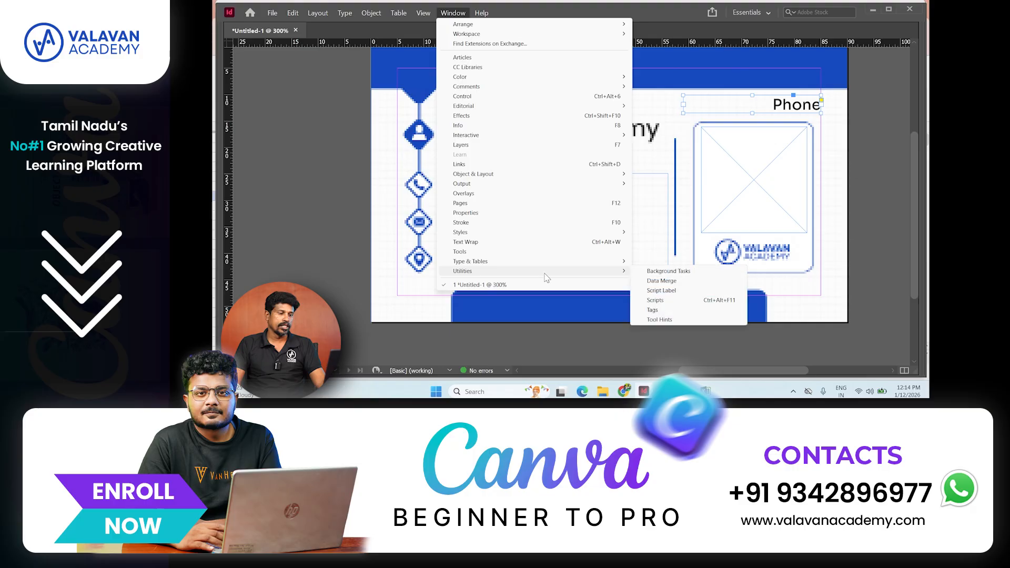
click(661, 281)
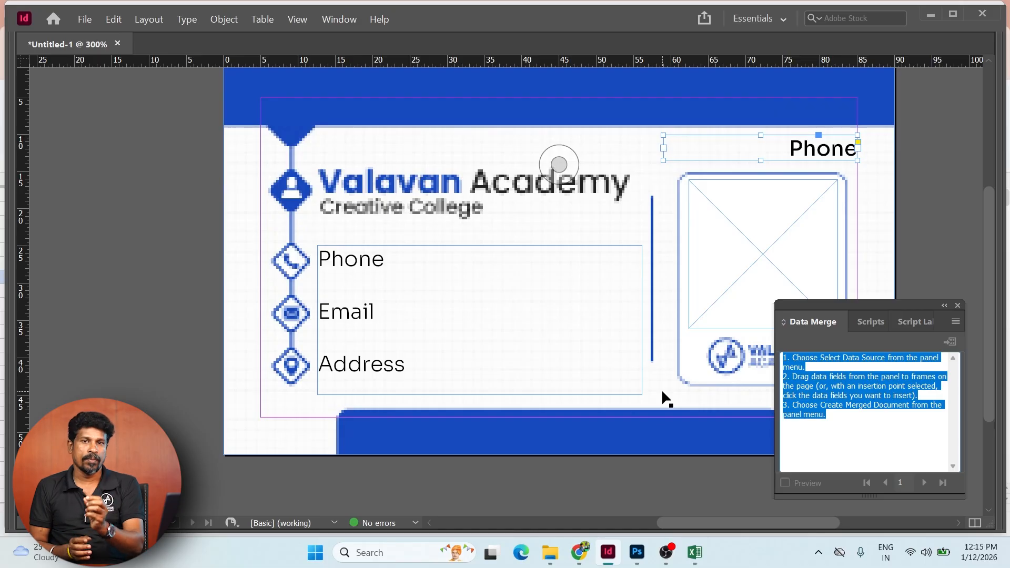
- Select Downloads > Busines card > Bussines card - Sheet1 as the data source
click(955, 322)
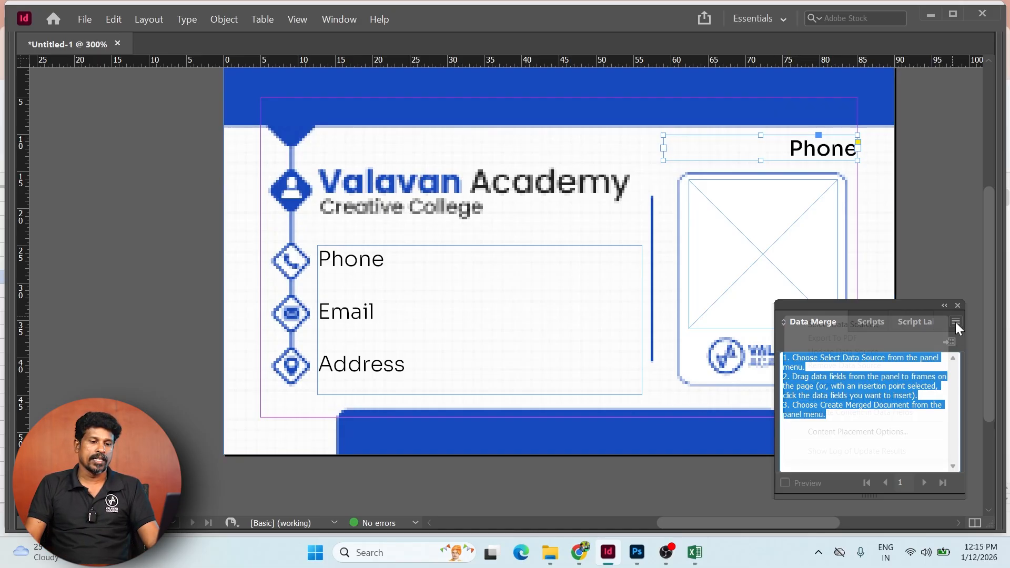
click(879, 326)
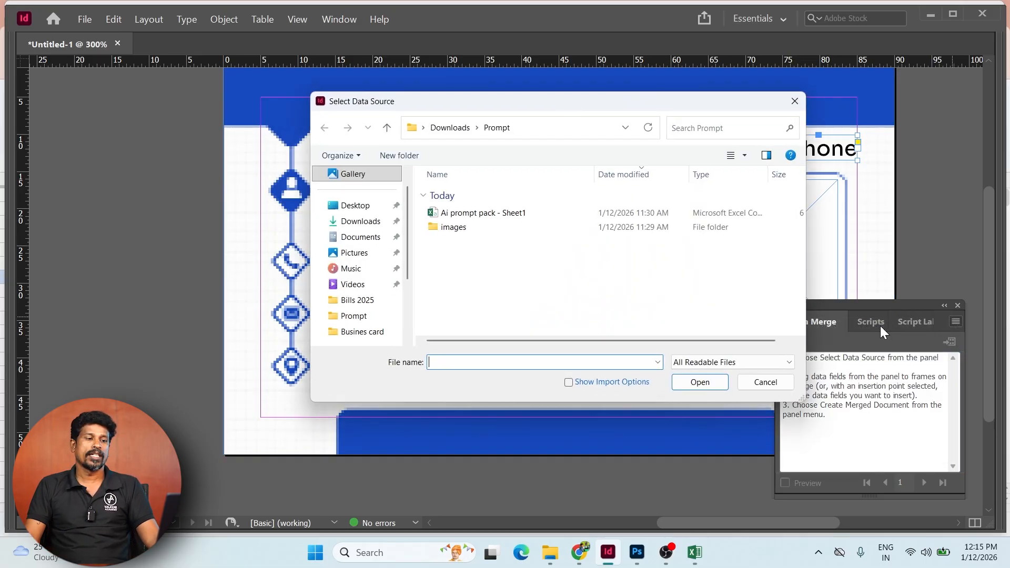
click(362, 223)
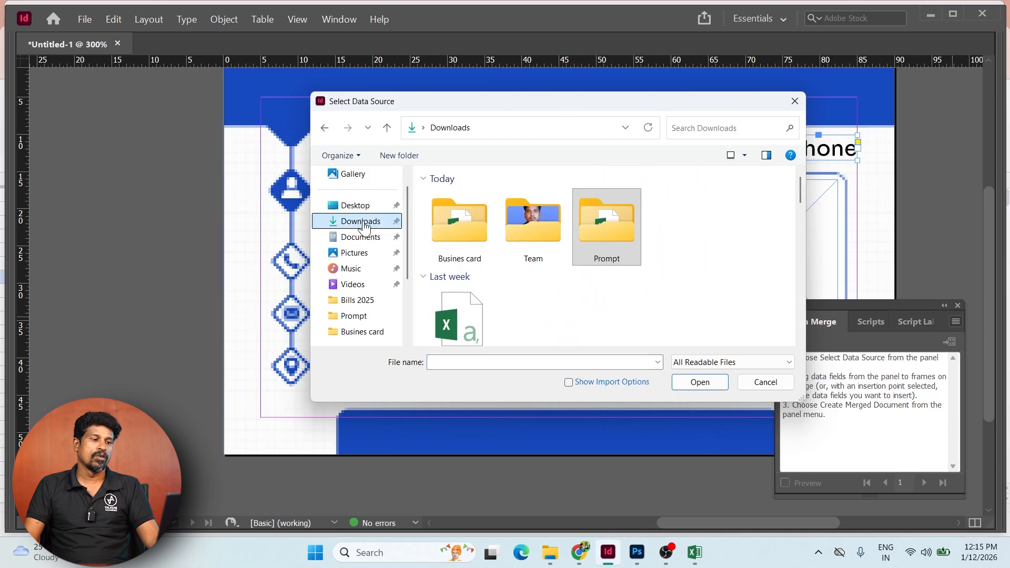
double_click(469, 224)
click(497, 216)
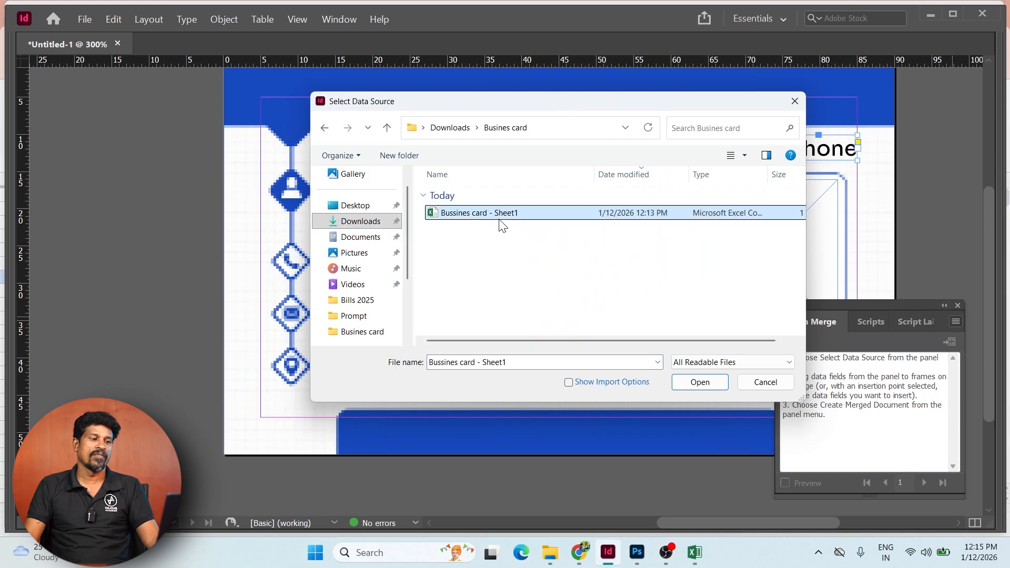
click(700, 383)
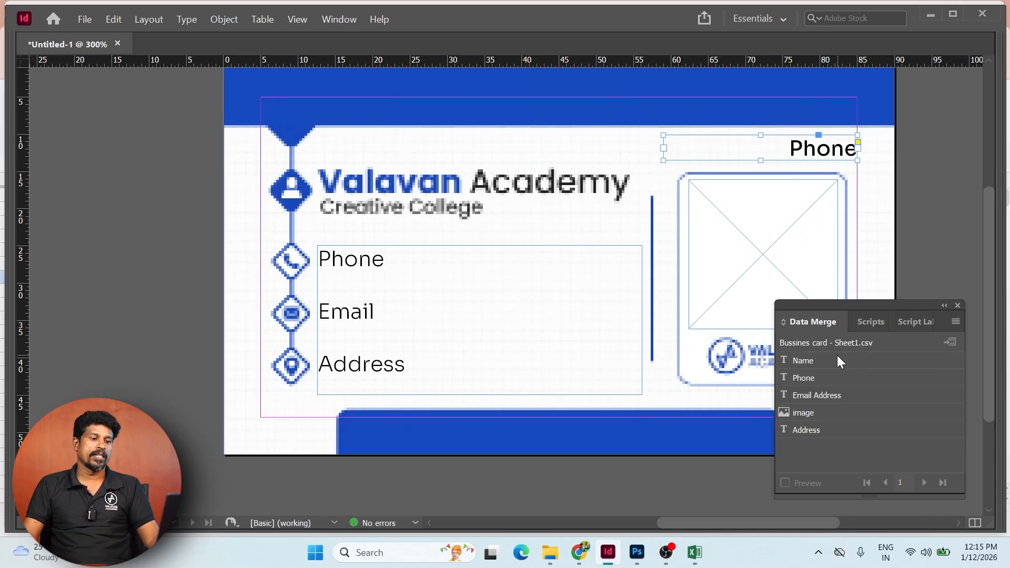
- Clear the top-right Phone text and replace the Phone, Email and Address labels with merge fields
double_click(810, 148)
key(BackSpace)
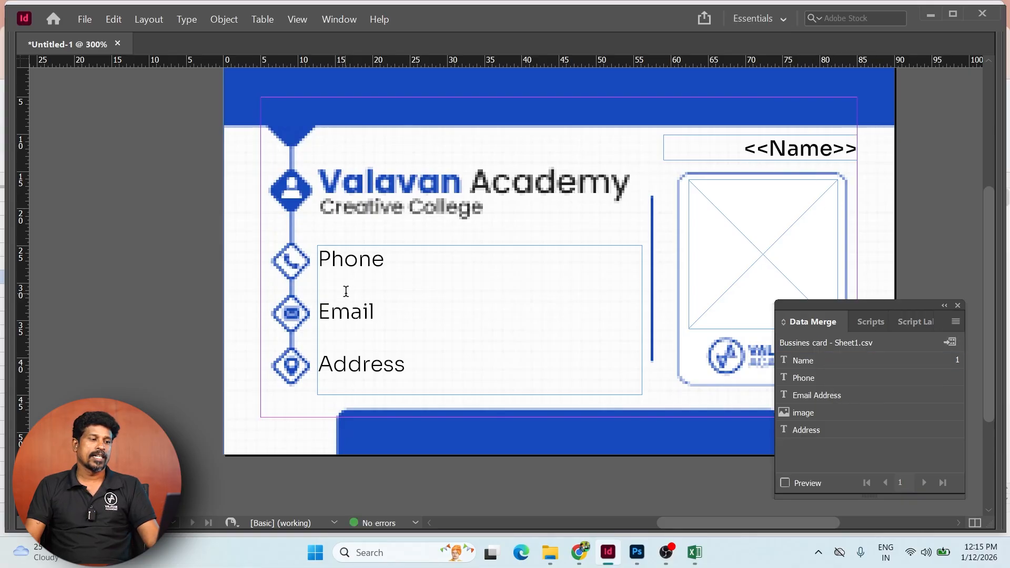
double_click(356, 266)
click(819, 379)
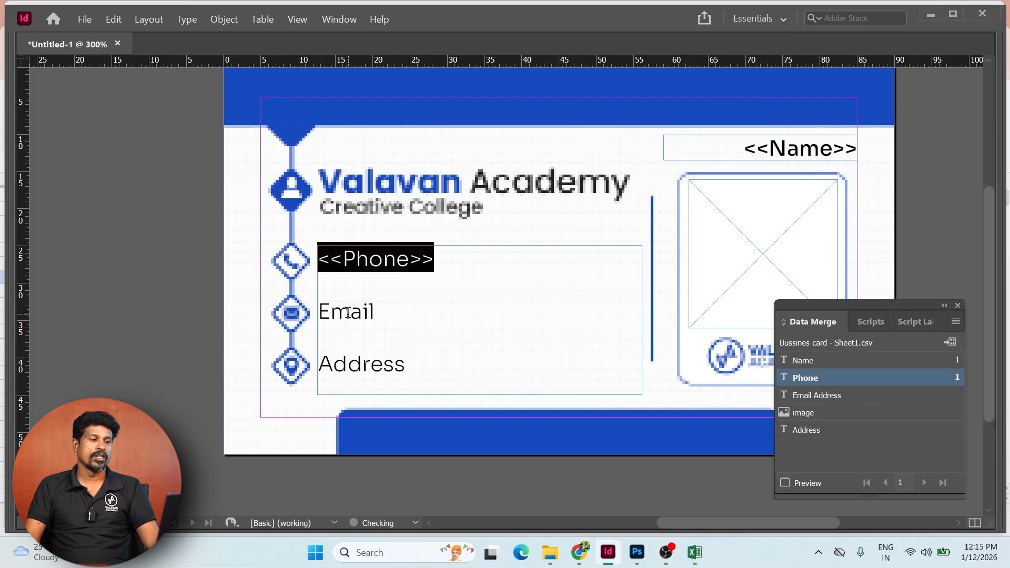
double_click(347, 313)
click(819, 396)
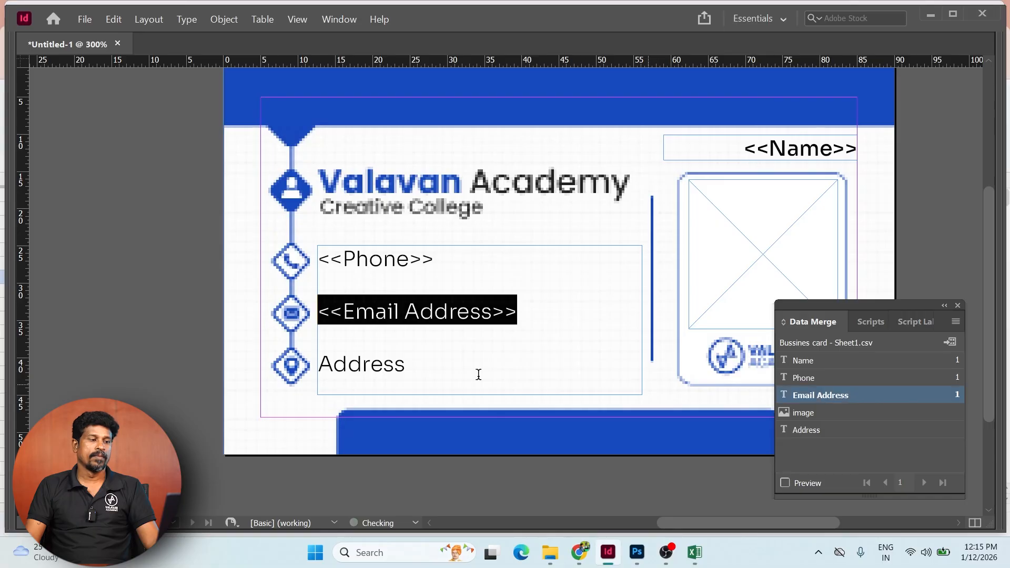
double_click(367, 363)
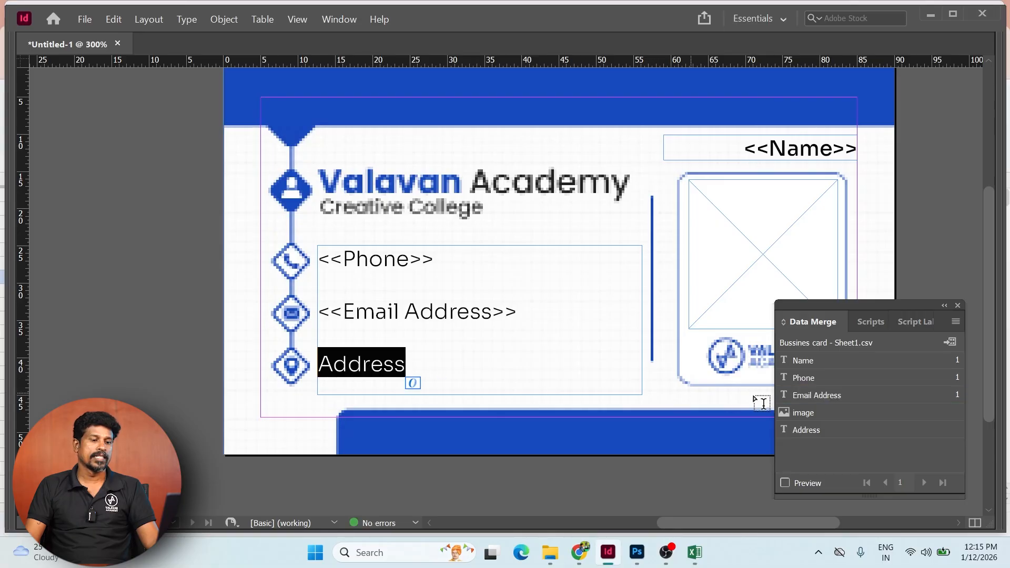
click(816, 430)
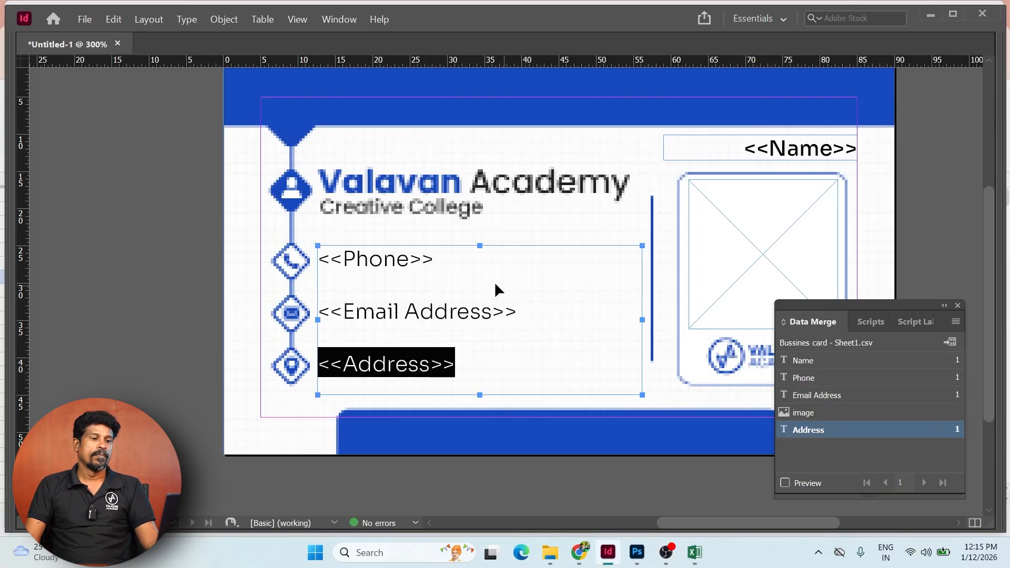
scroll(506, 284, right, 3)
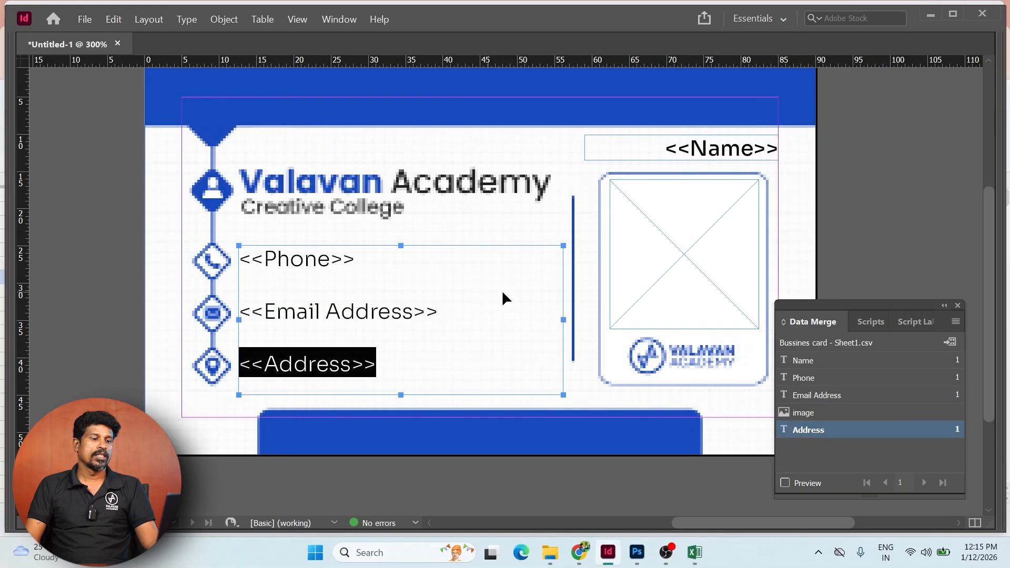
click(851, 192)
- Place the image merge field in the photo frame and turn on Preview
key(Tab)
click(597, 233)
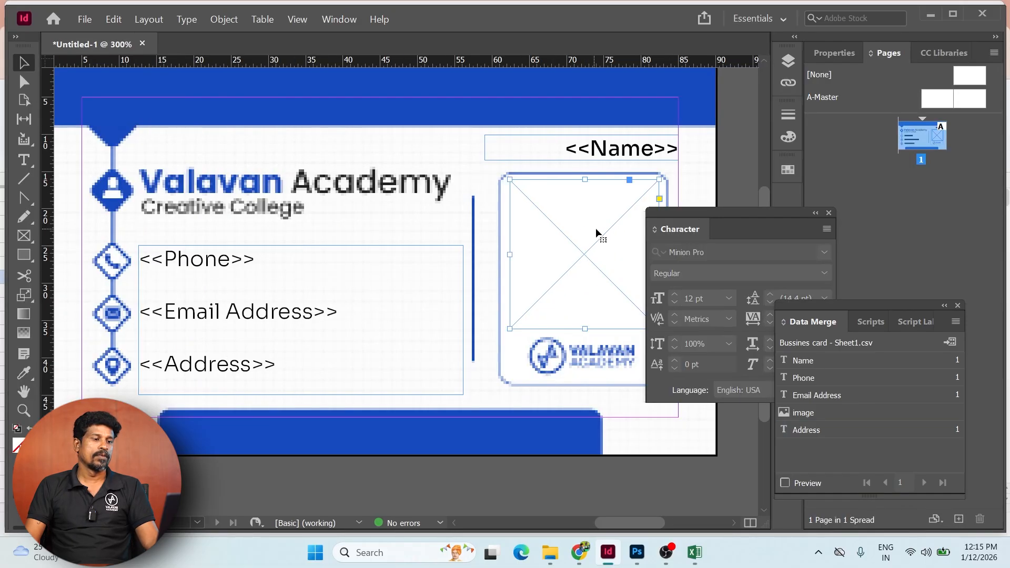
click(823, 416)
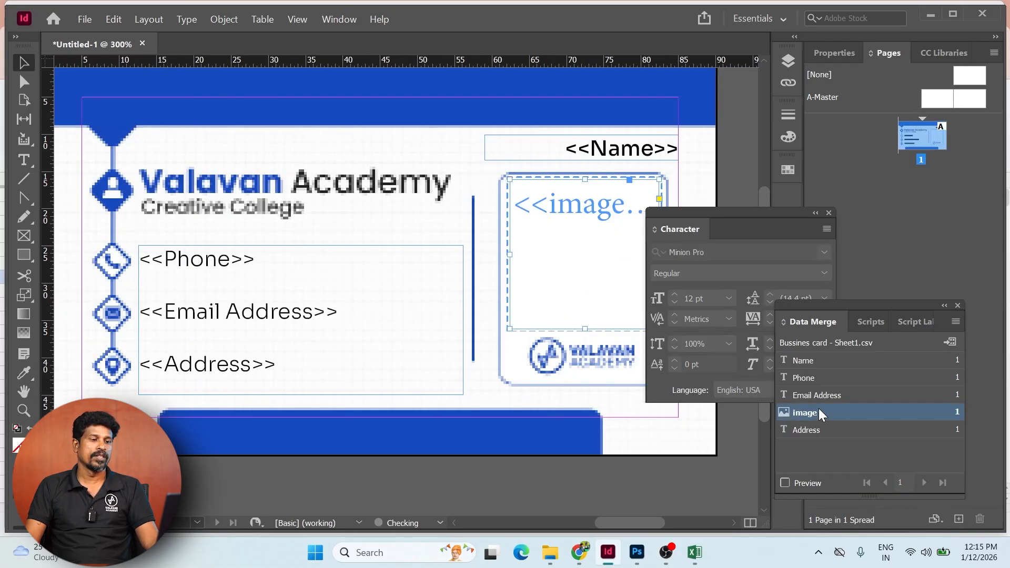
scroll(534, 248, right, 4)
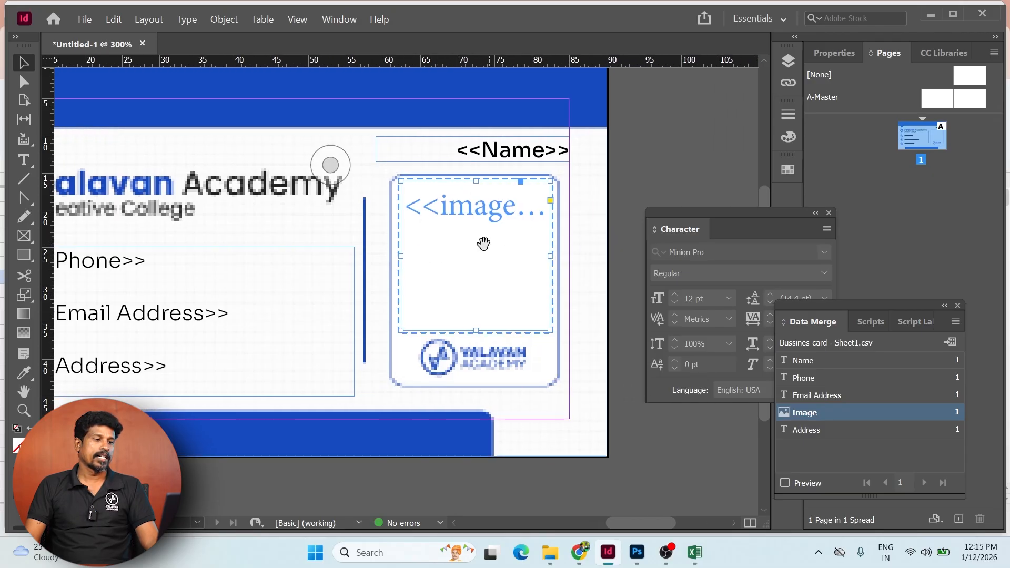
drag(482, 241, 574, 212)
click(784, 483)
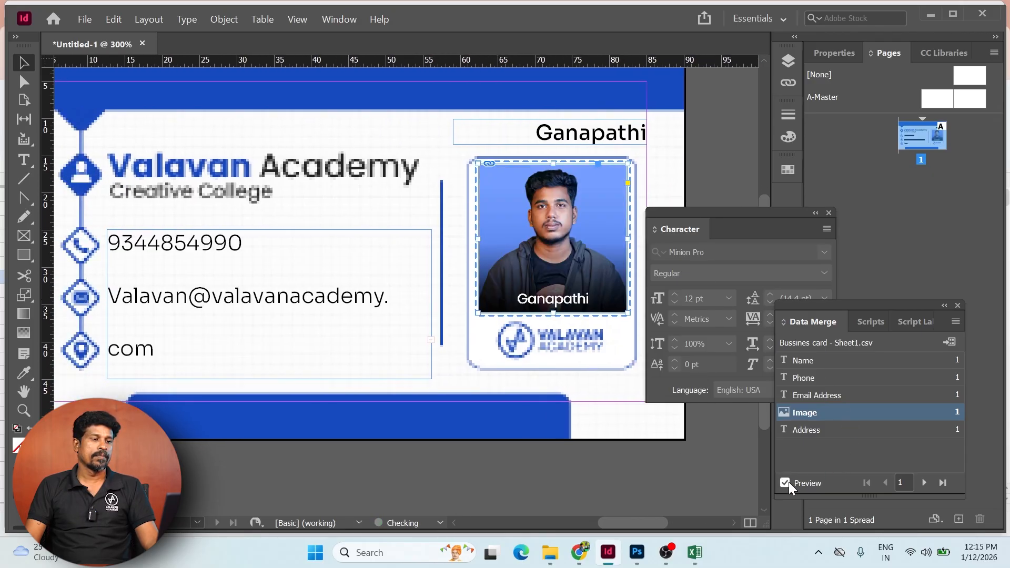
- Widen the contact text frame so the email address fits
scroll(457, 309, up, 1)
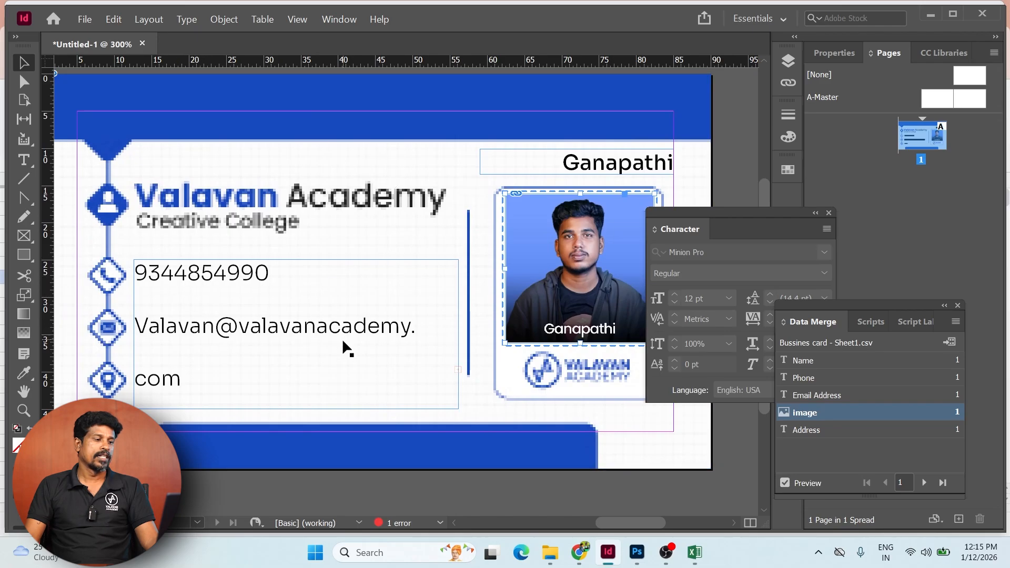
click(439, 342)
drag(458, 334, 425, 338)
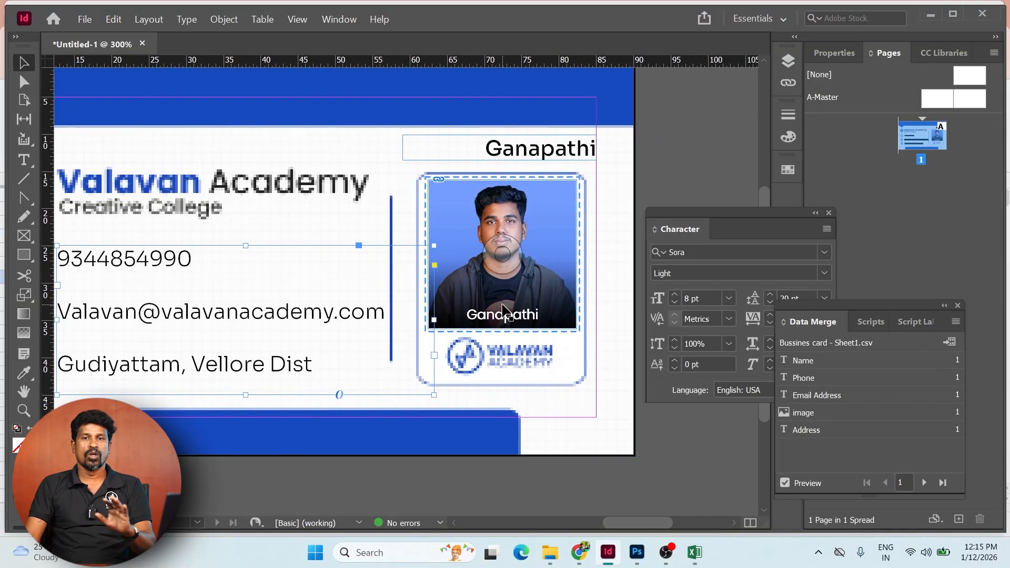
drag(503, 310, 518, 284)
click(668, 168)
drag(384, 219, 445, 194)
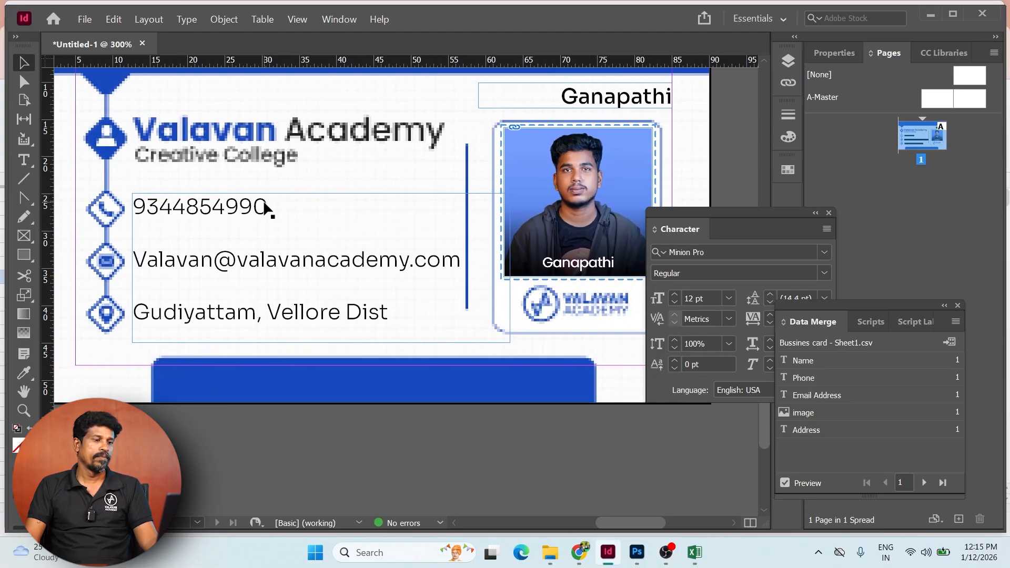
- Step the merge preview forward through records 2 to 6
click(925, 483)
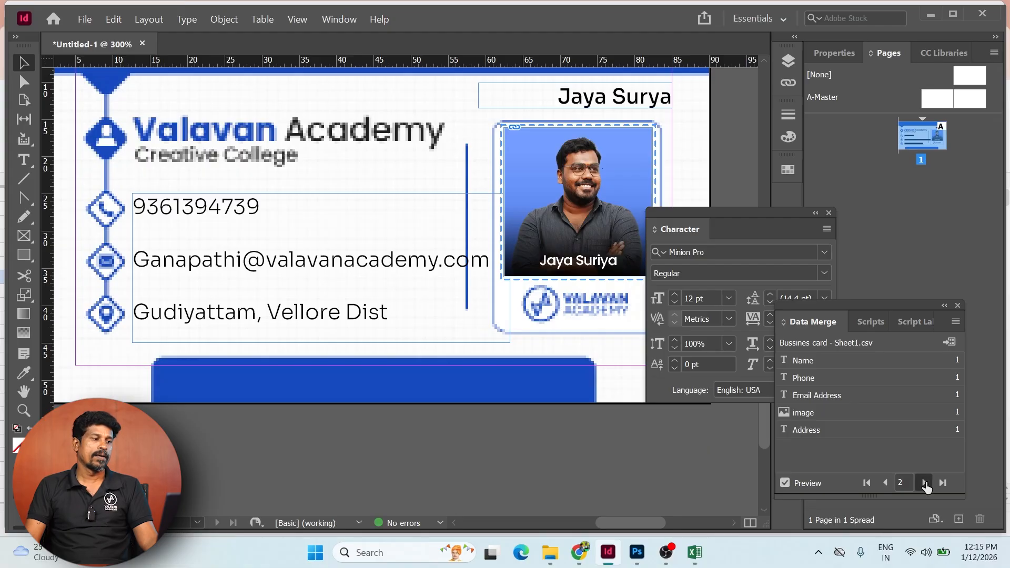
click(924, 482)
click(924, 482)
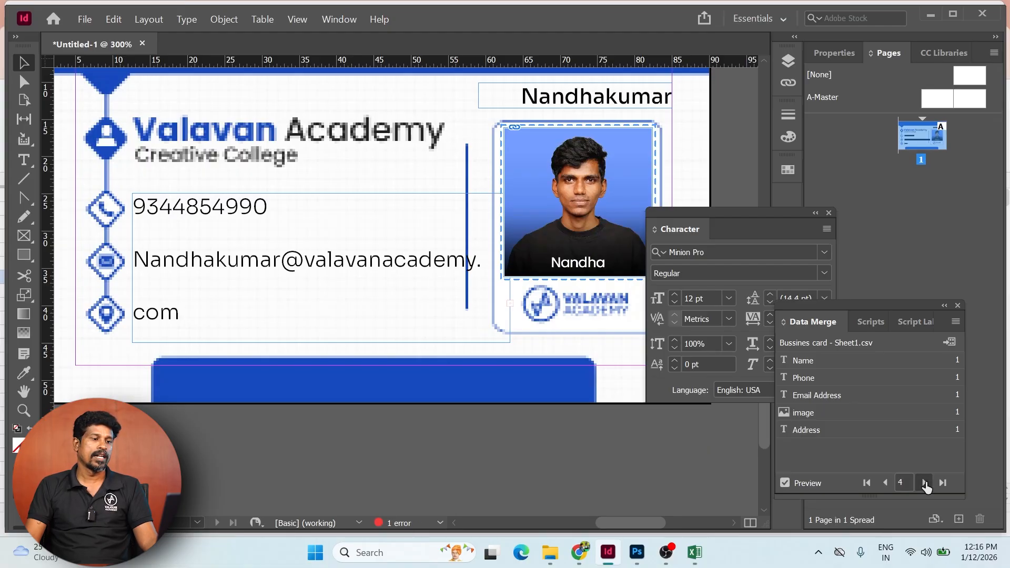
click(924, 483)
click(924, 482)
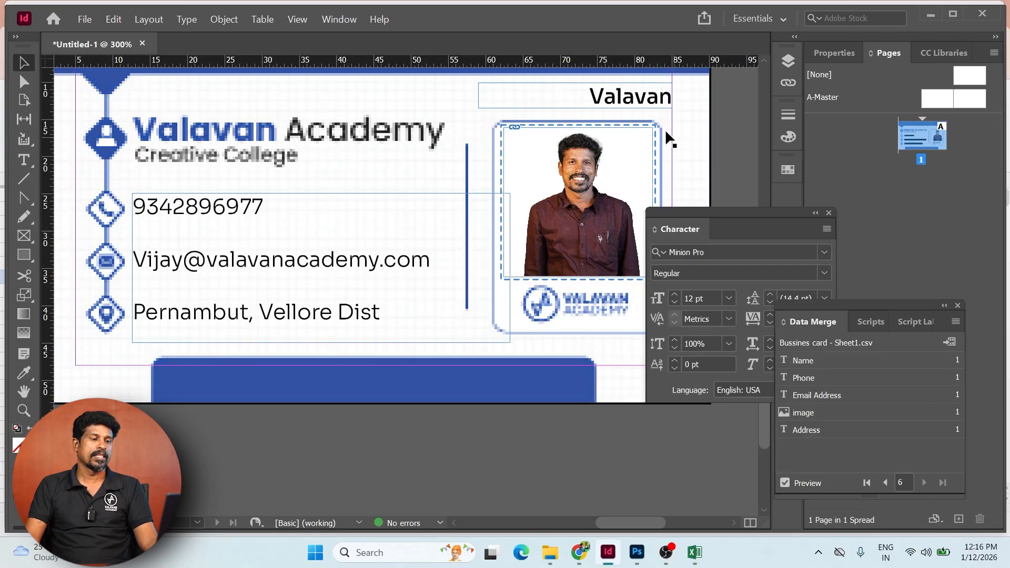
- Step the preview back to record 1, Ganapathi
click(885, 484)
click(885, 484)
click(885, 484)
click(884, 484)
click(885, 483)
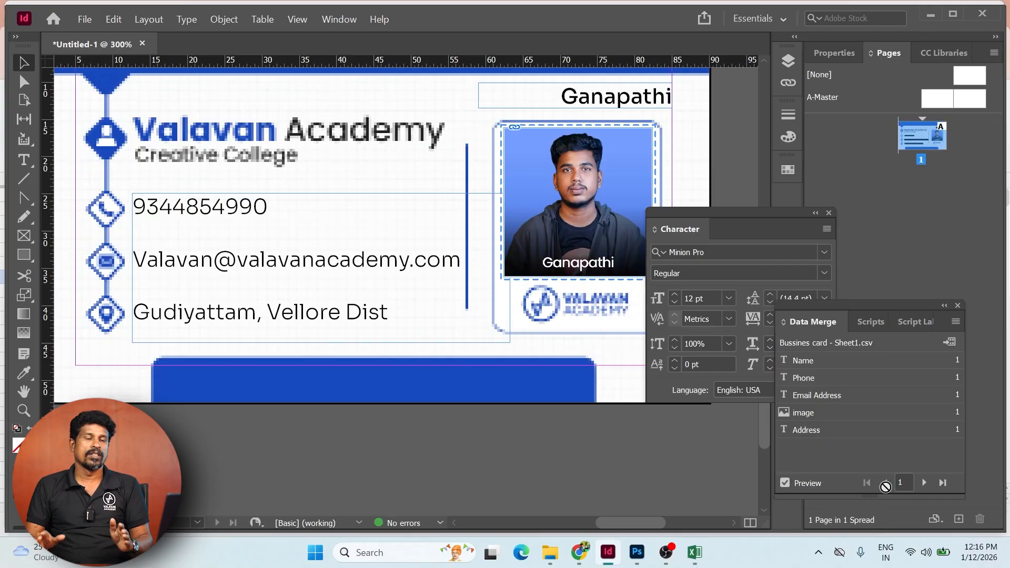
click(84, 19)
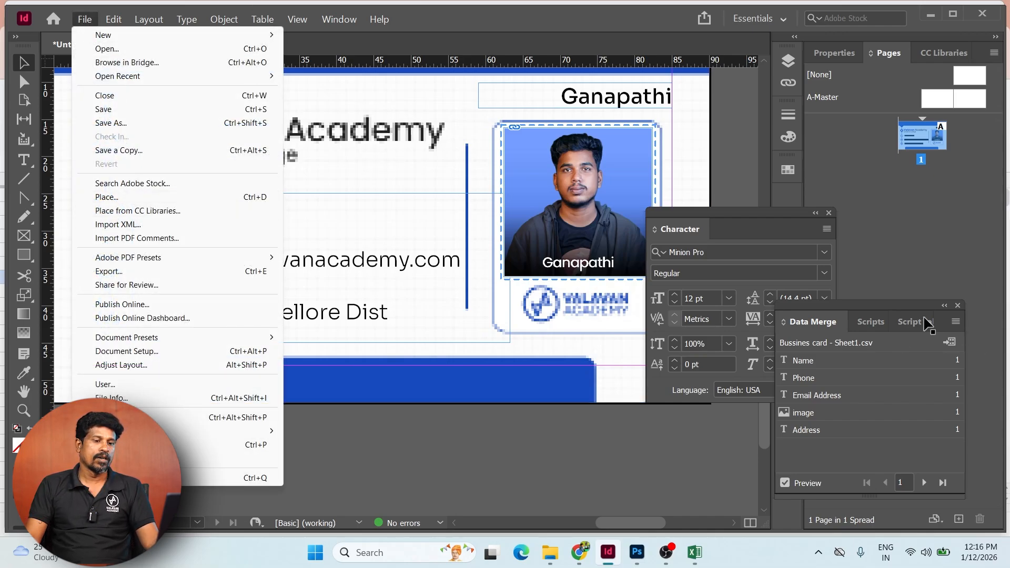
- Export the merge to PDF with all records, one per page, using High Quality Print
click(955, 321)
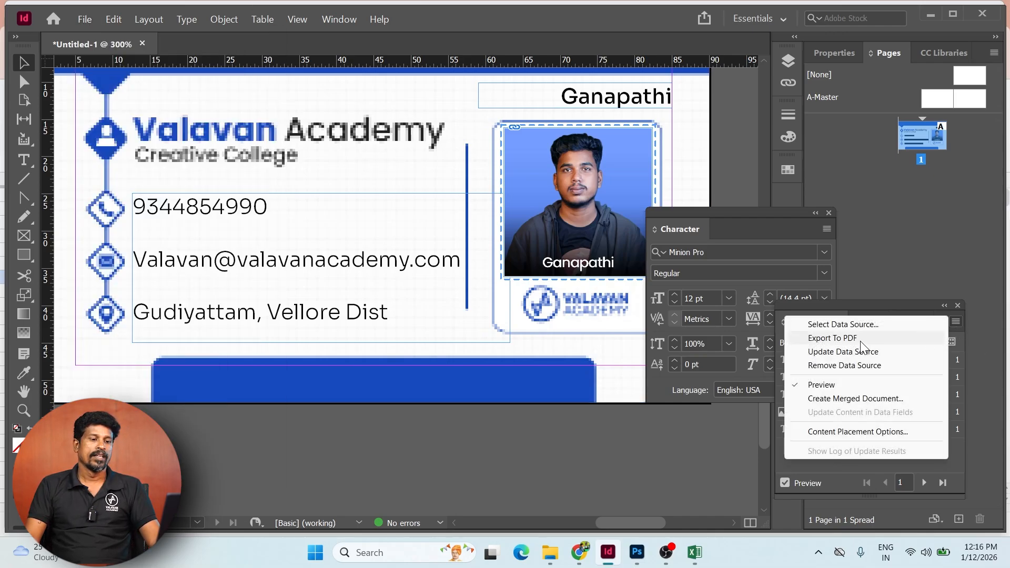
click(855, 399)
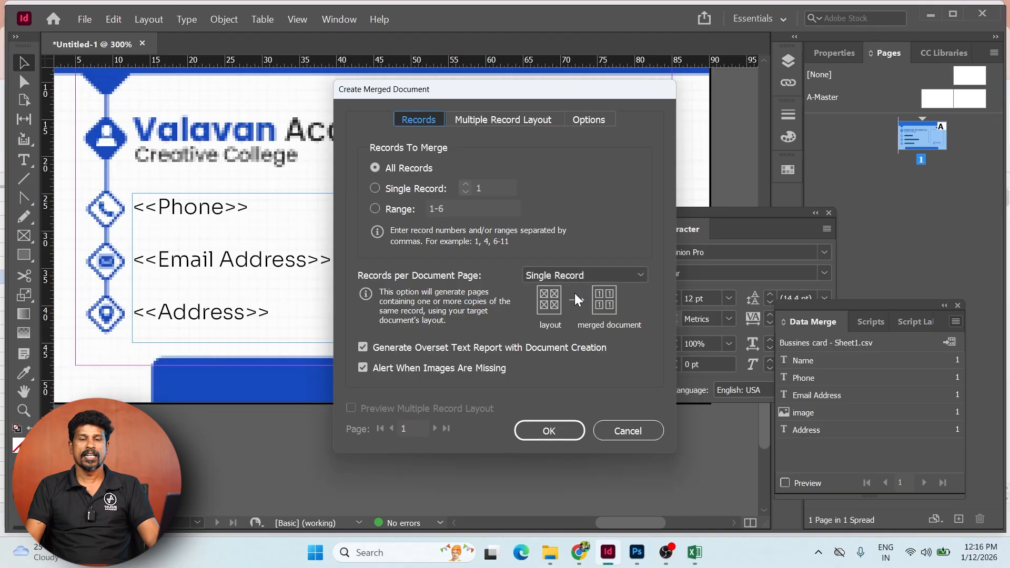
click(564, 434)
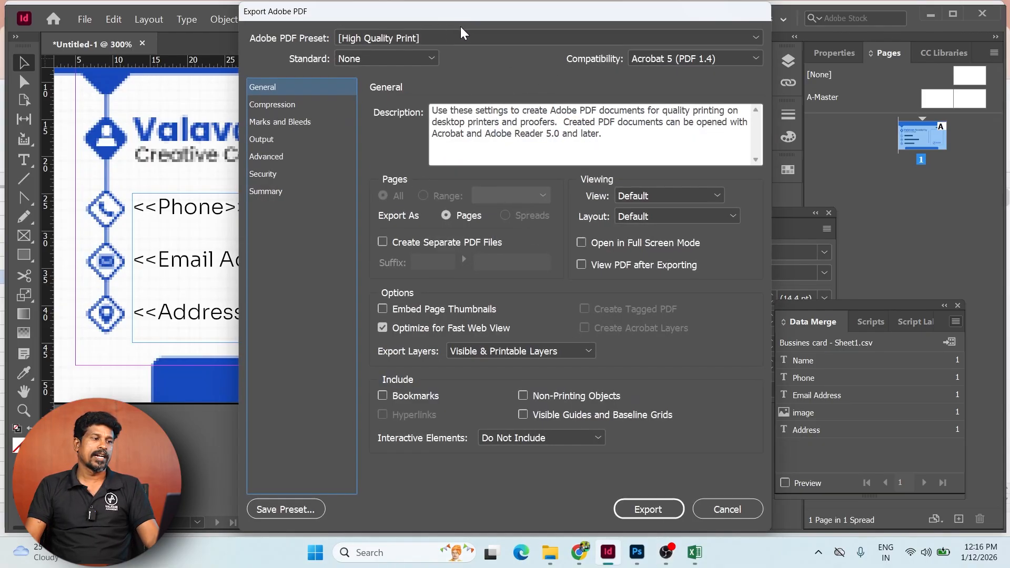
click(648, 509)
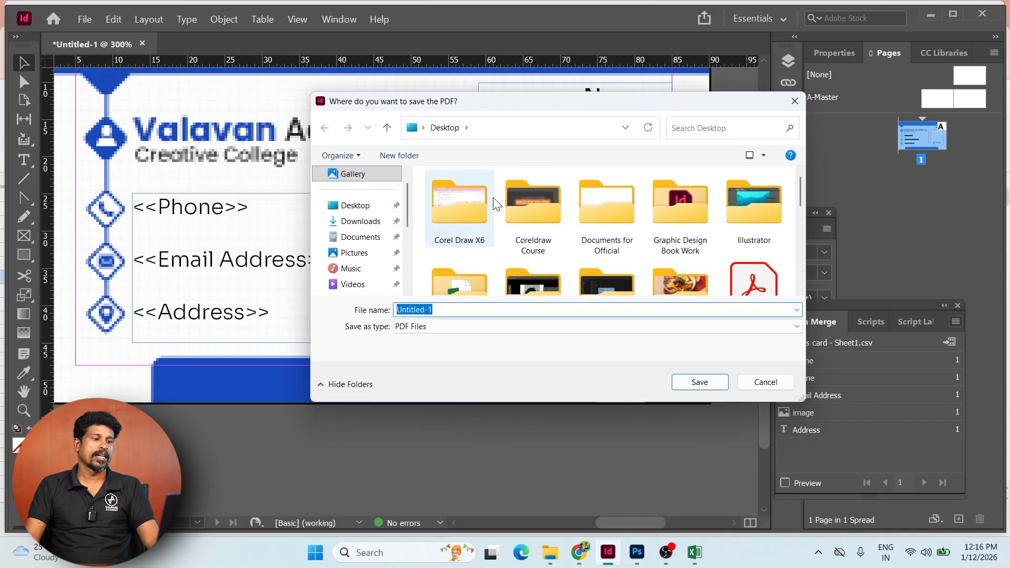
- Save the PDF as Card in Downloads > Busines card
click(360, 221)
double_click(460, 220)
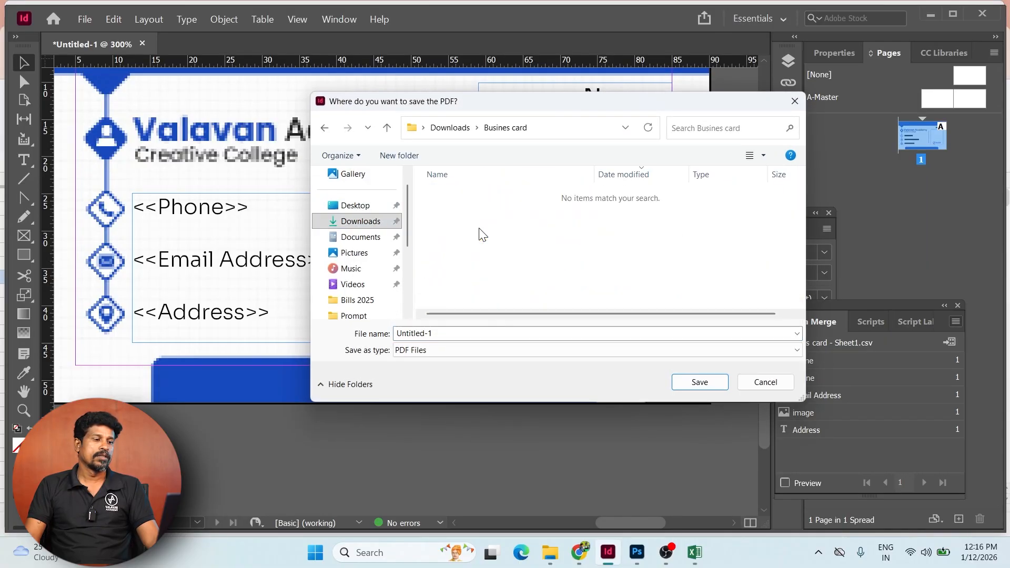
double_click(513, 333)
text(Card)
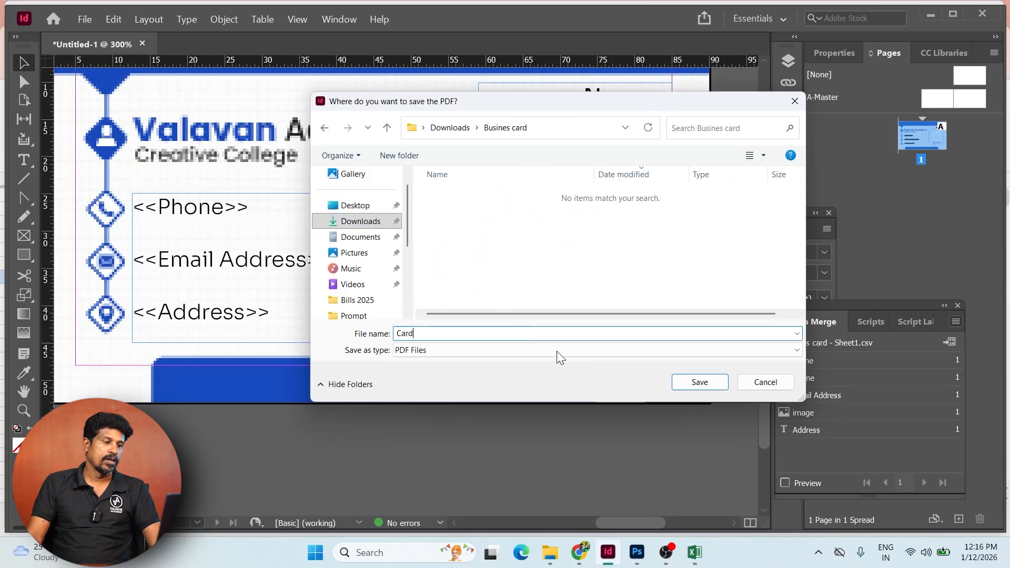
click(700, 383)
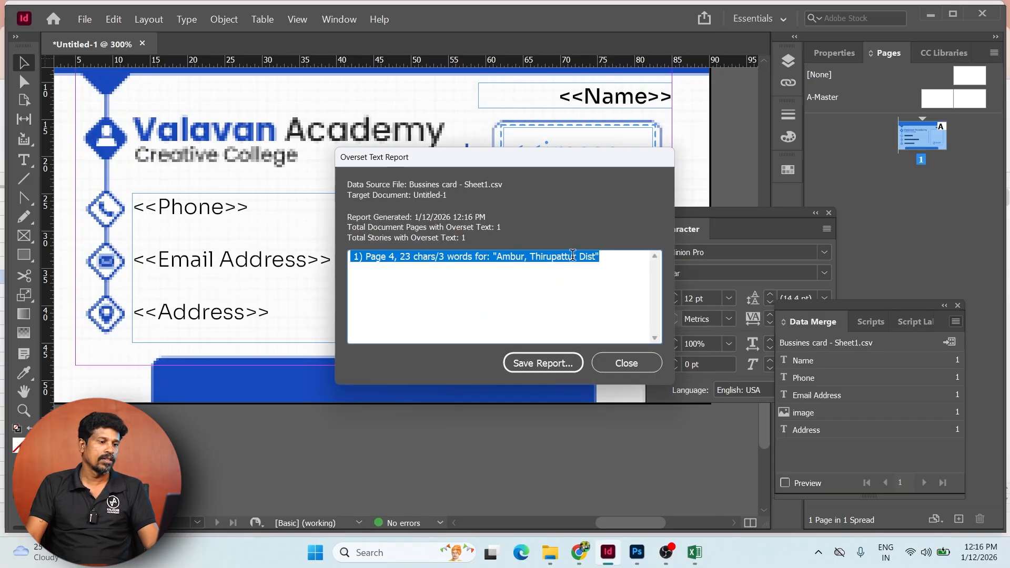
- Dismiss the overset text report, turn merge preview back on, and show record 4
click(626, 363)
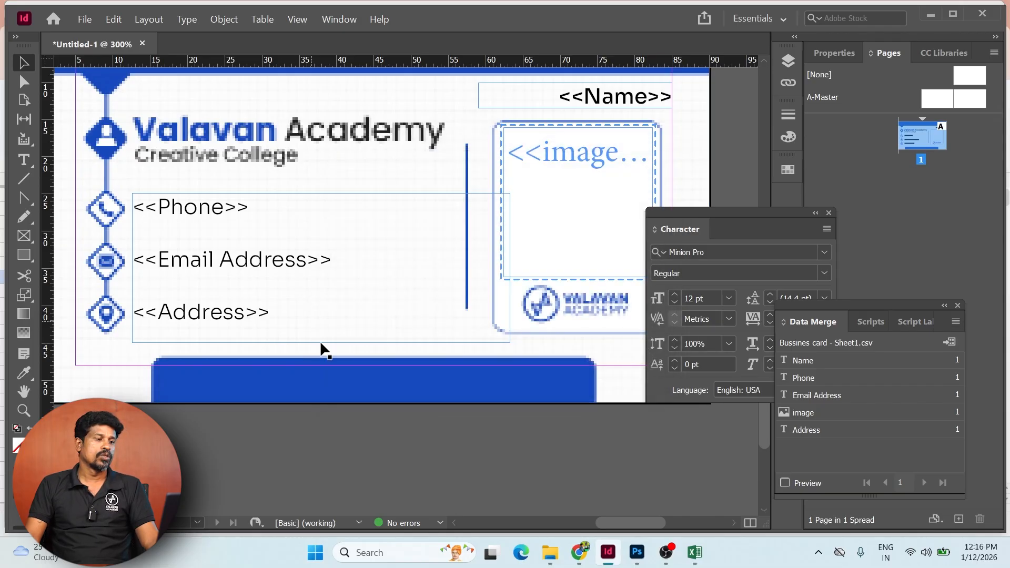
click(785, 482)
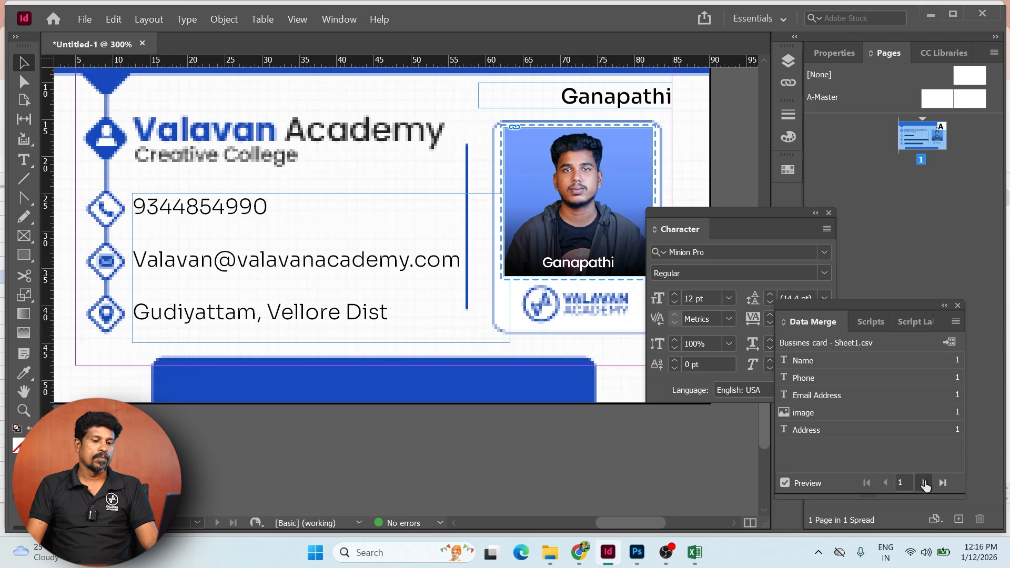
click(924, 482)
click(924, 482)
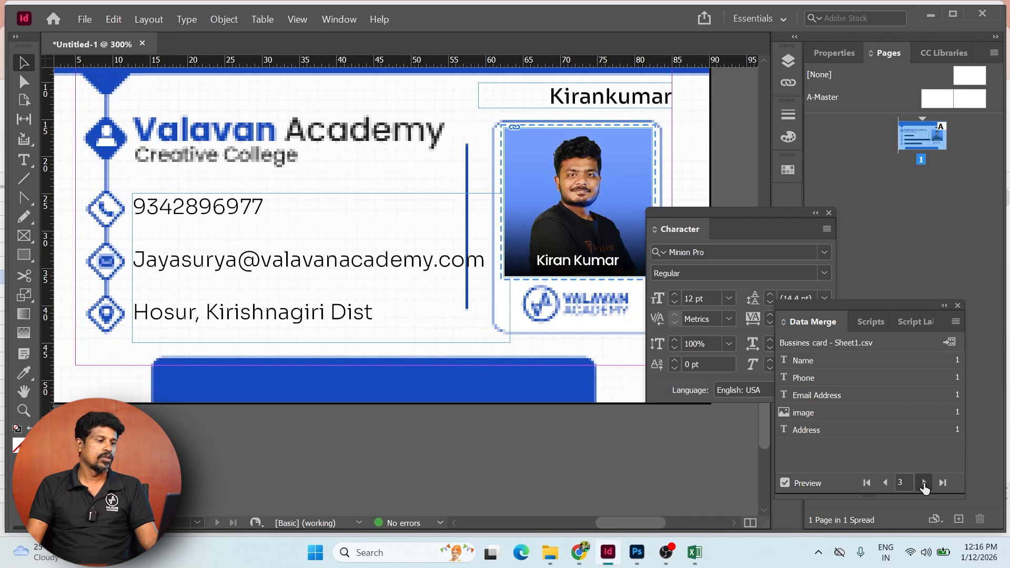
click(924, 482)
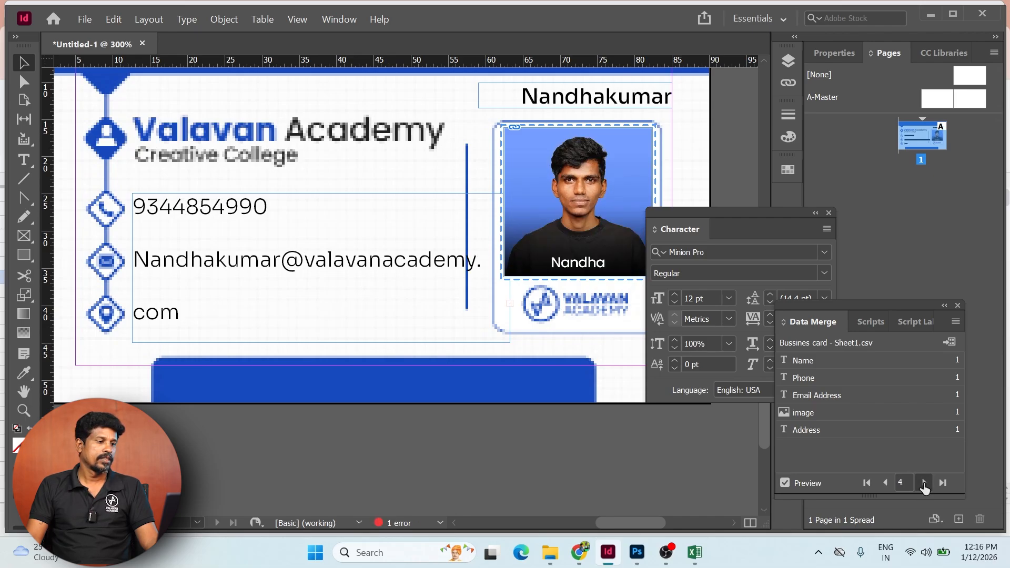
- Widen the contact frame to fit record 4's e-mail and address, check records 5–6, then choose Export to PDF
click(332, 290)
drag(510, 268, 574, 265)
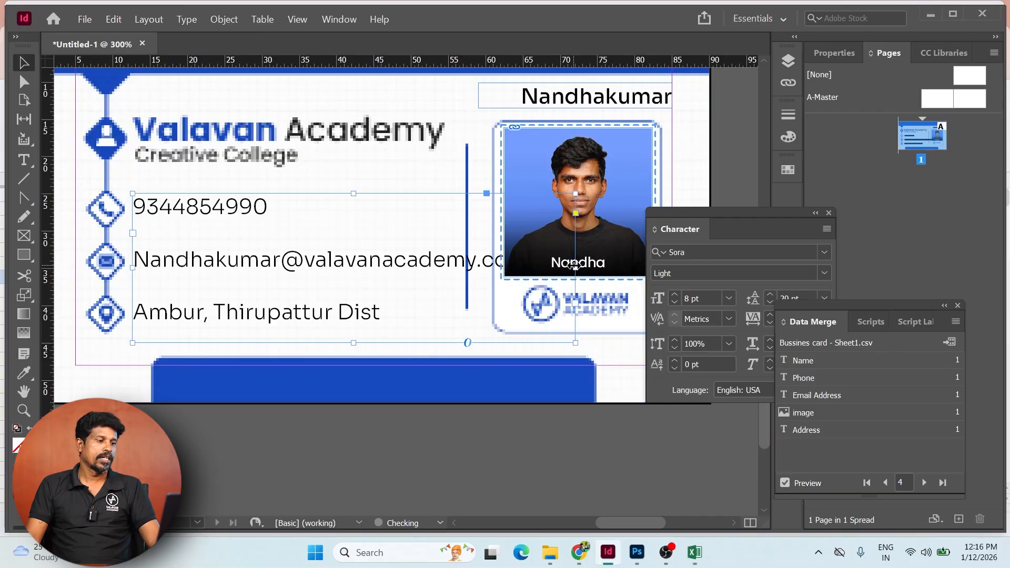
click(924, 482)
click(923, 483)
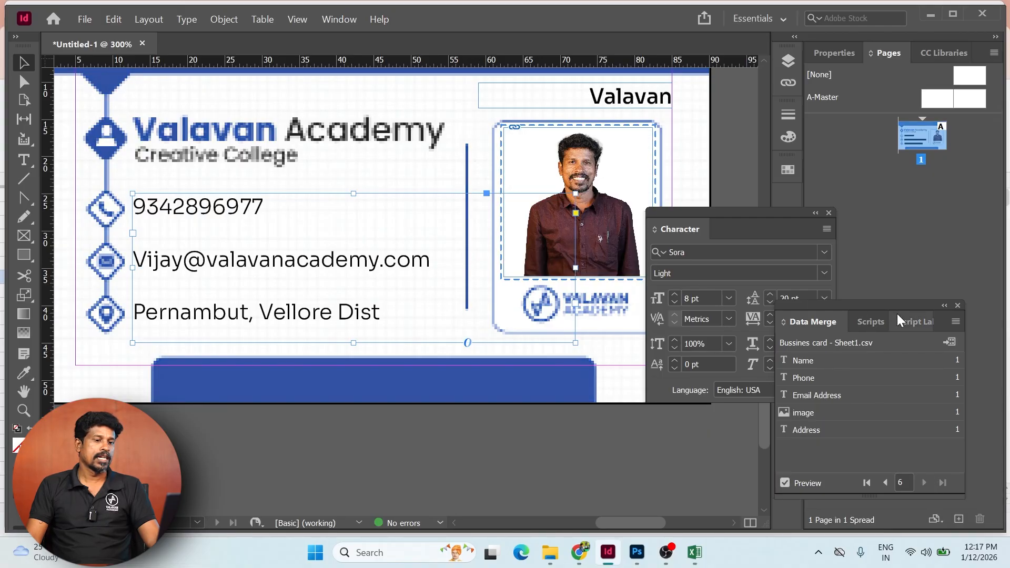
click(955, 321)
click(870, 340)
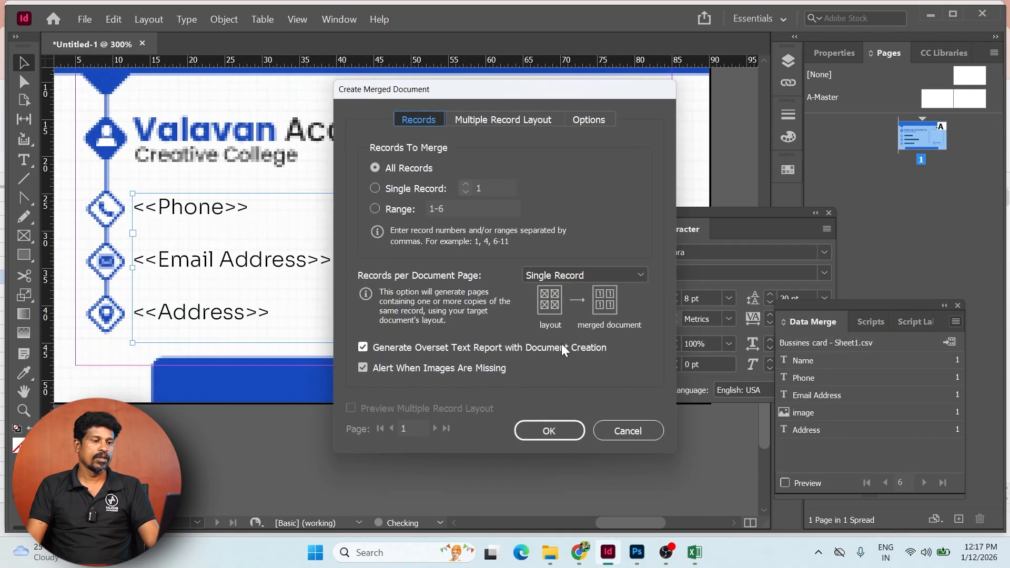
- Export all records, one per page, as Card.pdf in the Busines card folder, replacing the old file
click(551, 429)
click(648, 509)
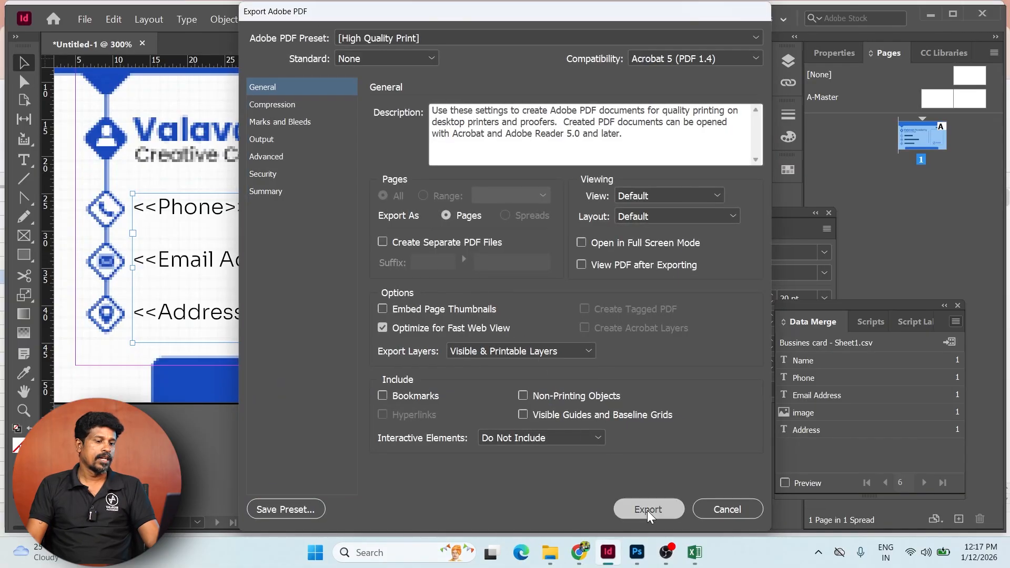
click(359, 221)
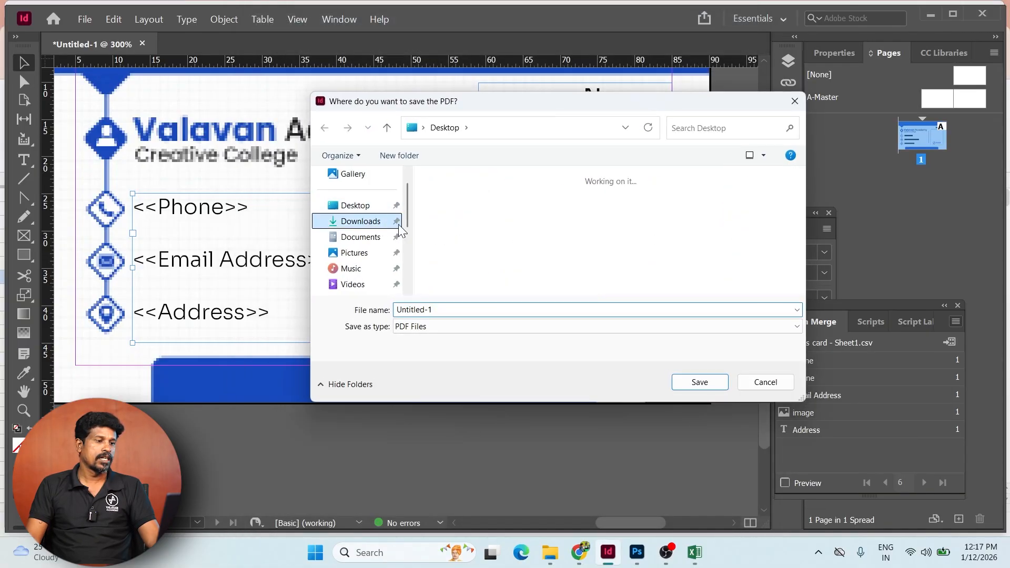
double_click(458, 213)
click(449, 212)
click(683, 379)
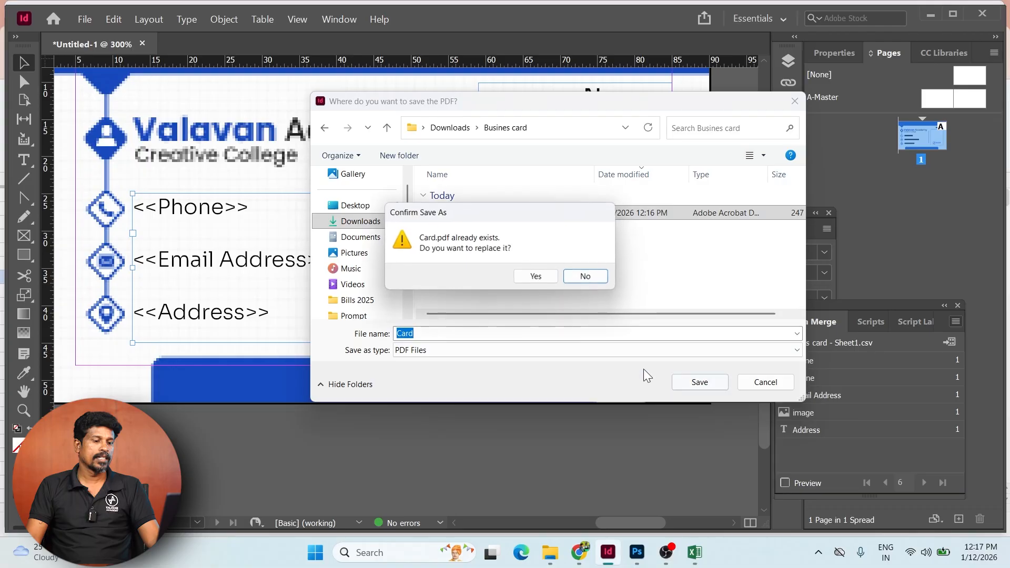
click(534, 276)
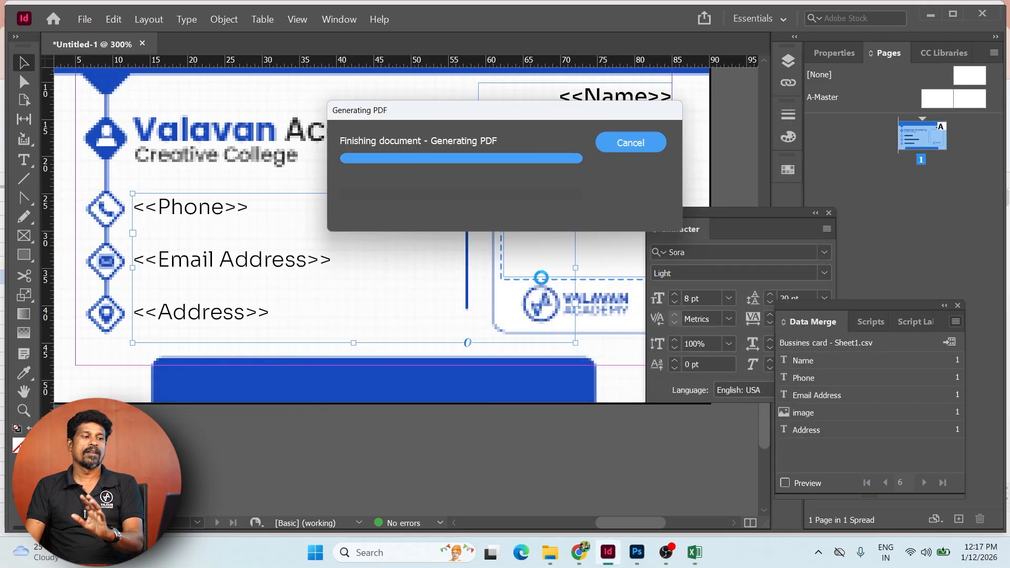
drag(475, 221, 472, 220)
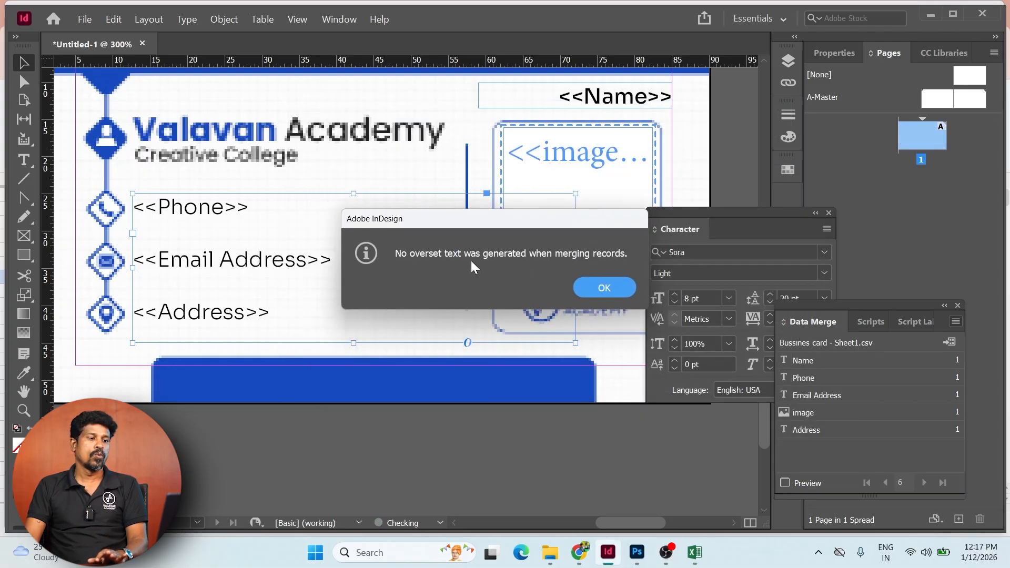
click(604, 288)
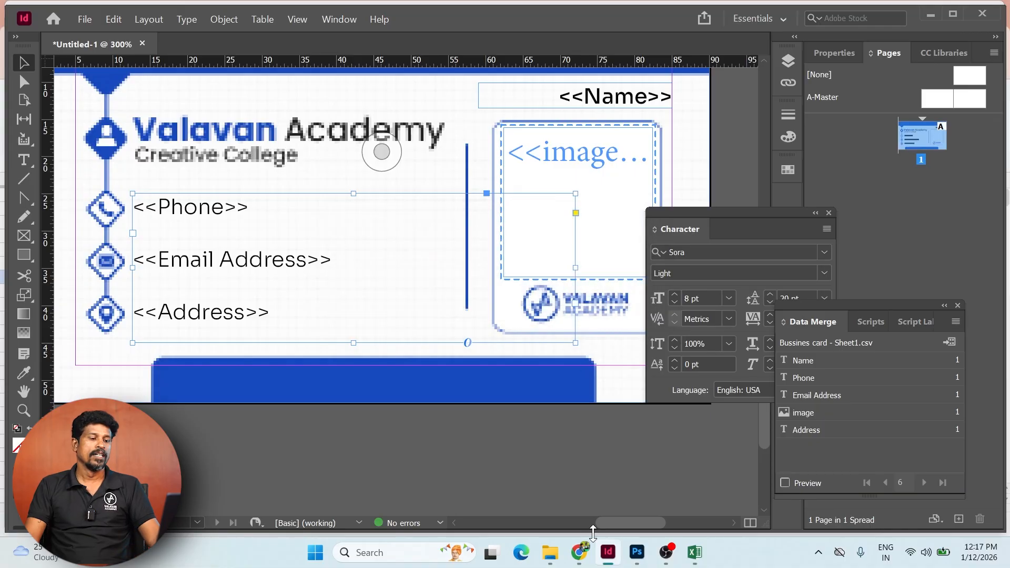
- Open Card.pdf full screen and scroll through the six personalised cards
mouse_move(549, 552)
click(573, 507)
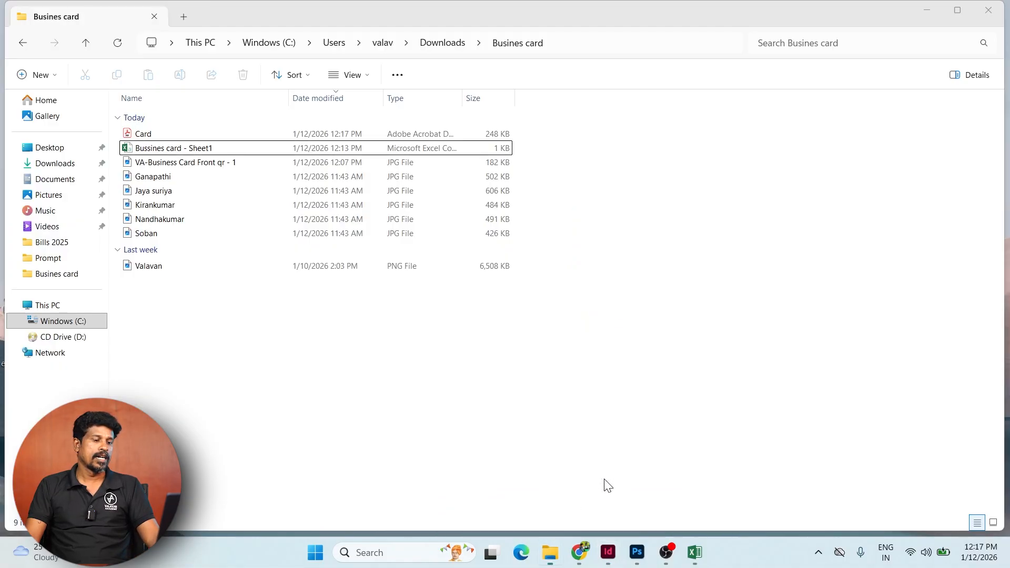
click(166, 135)
double_click(166, 135)
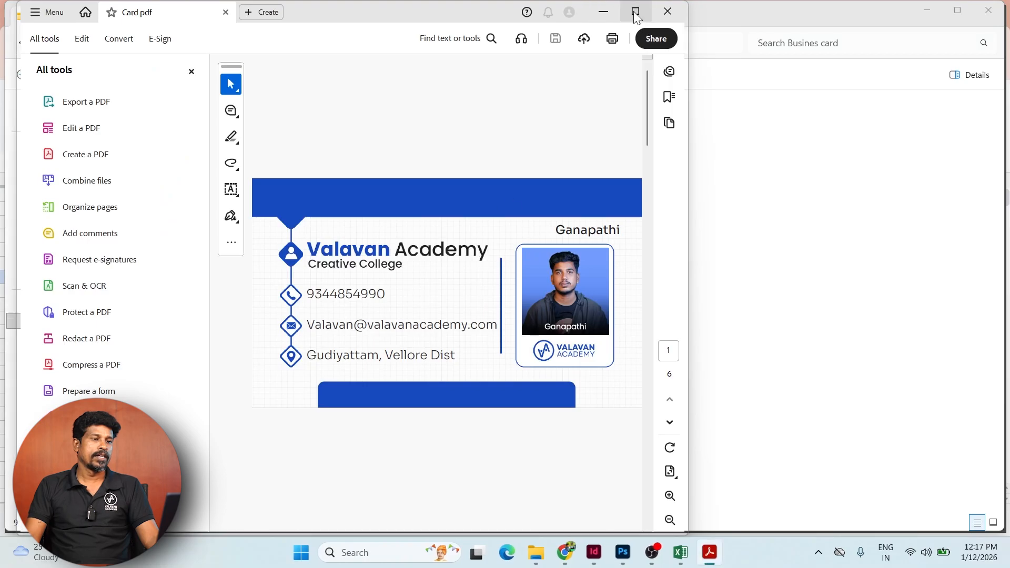
click(635, 11)
scroll(723, 336, down, 5)
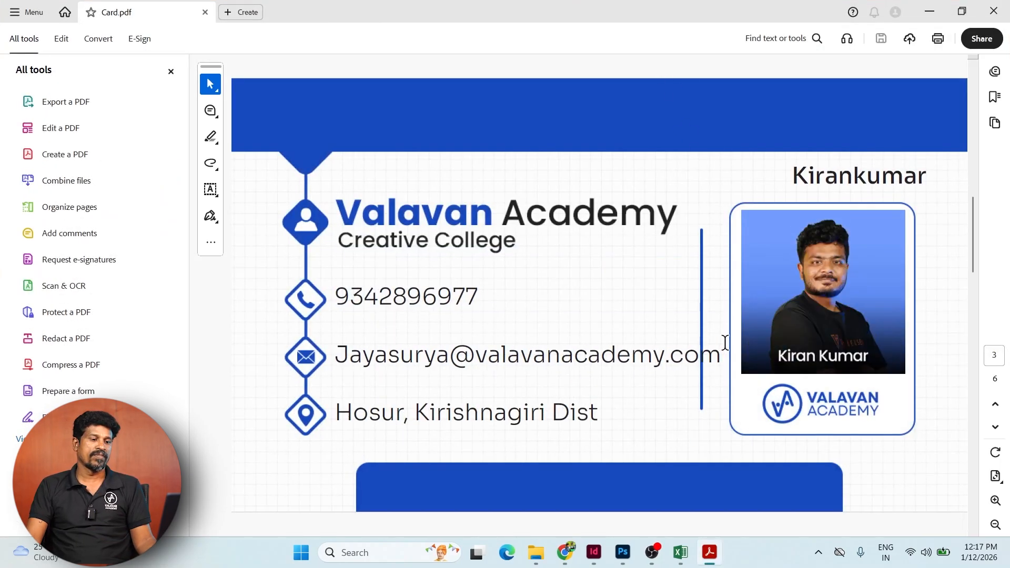
scroll(724, 345, up, 4)
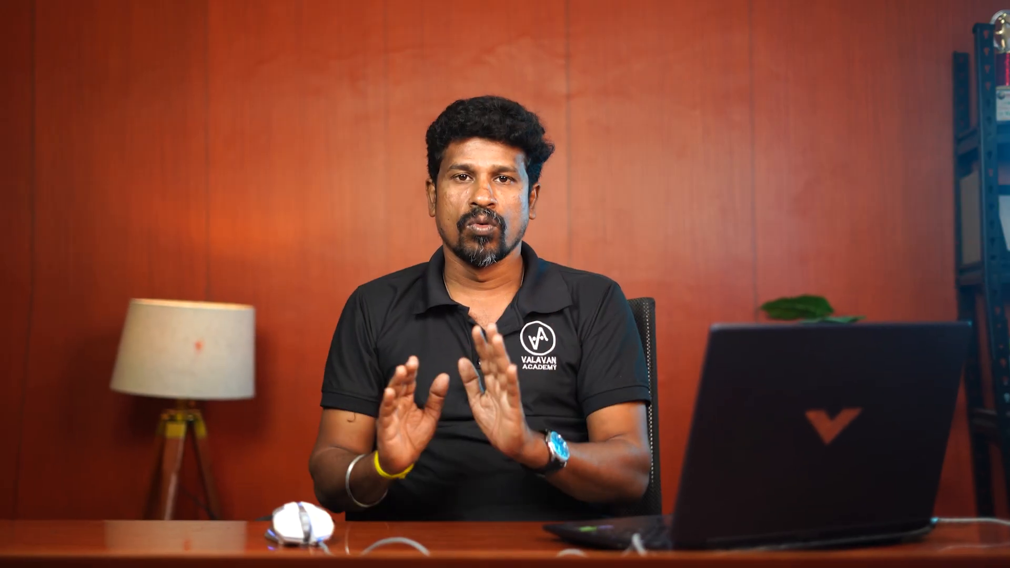